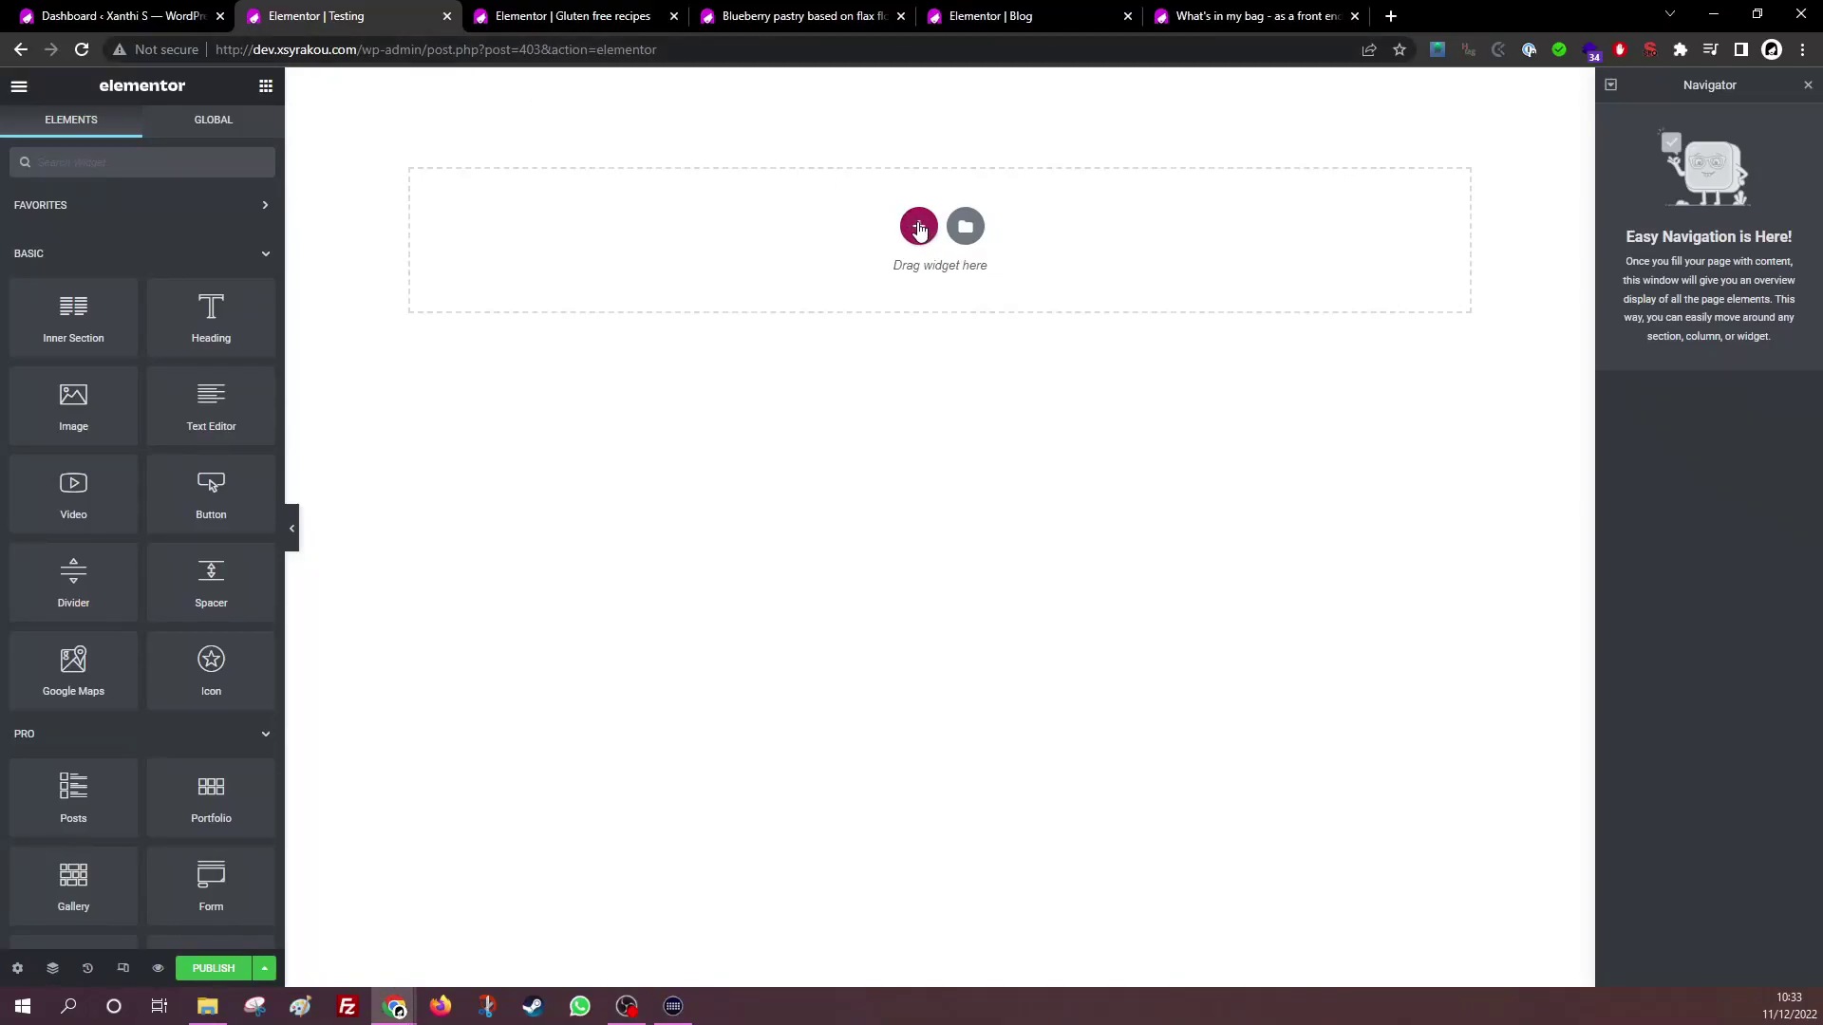
Add an empty single-column section at the top of the page
left_click(919, 229)
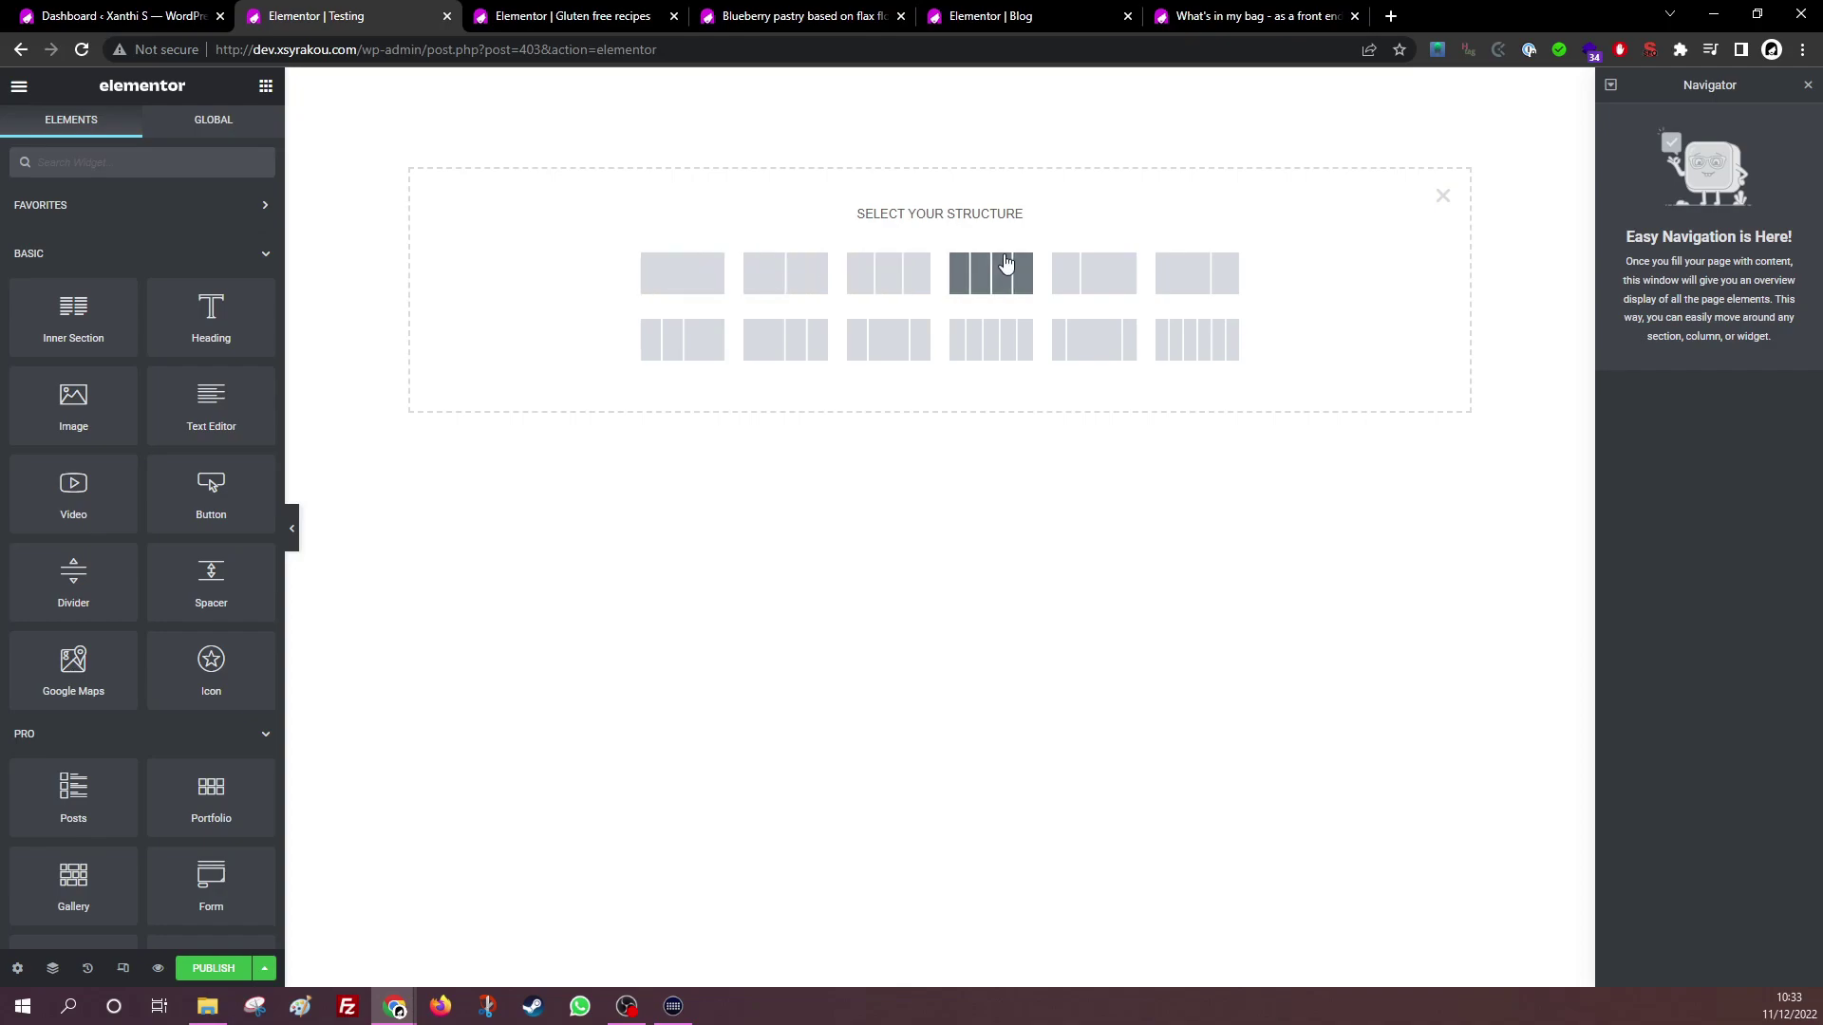
left_click(694, 276)
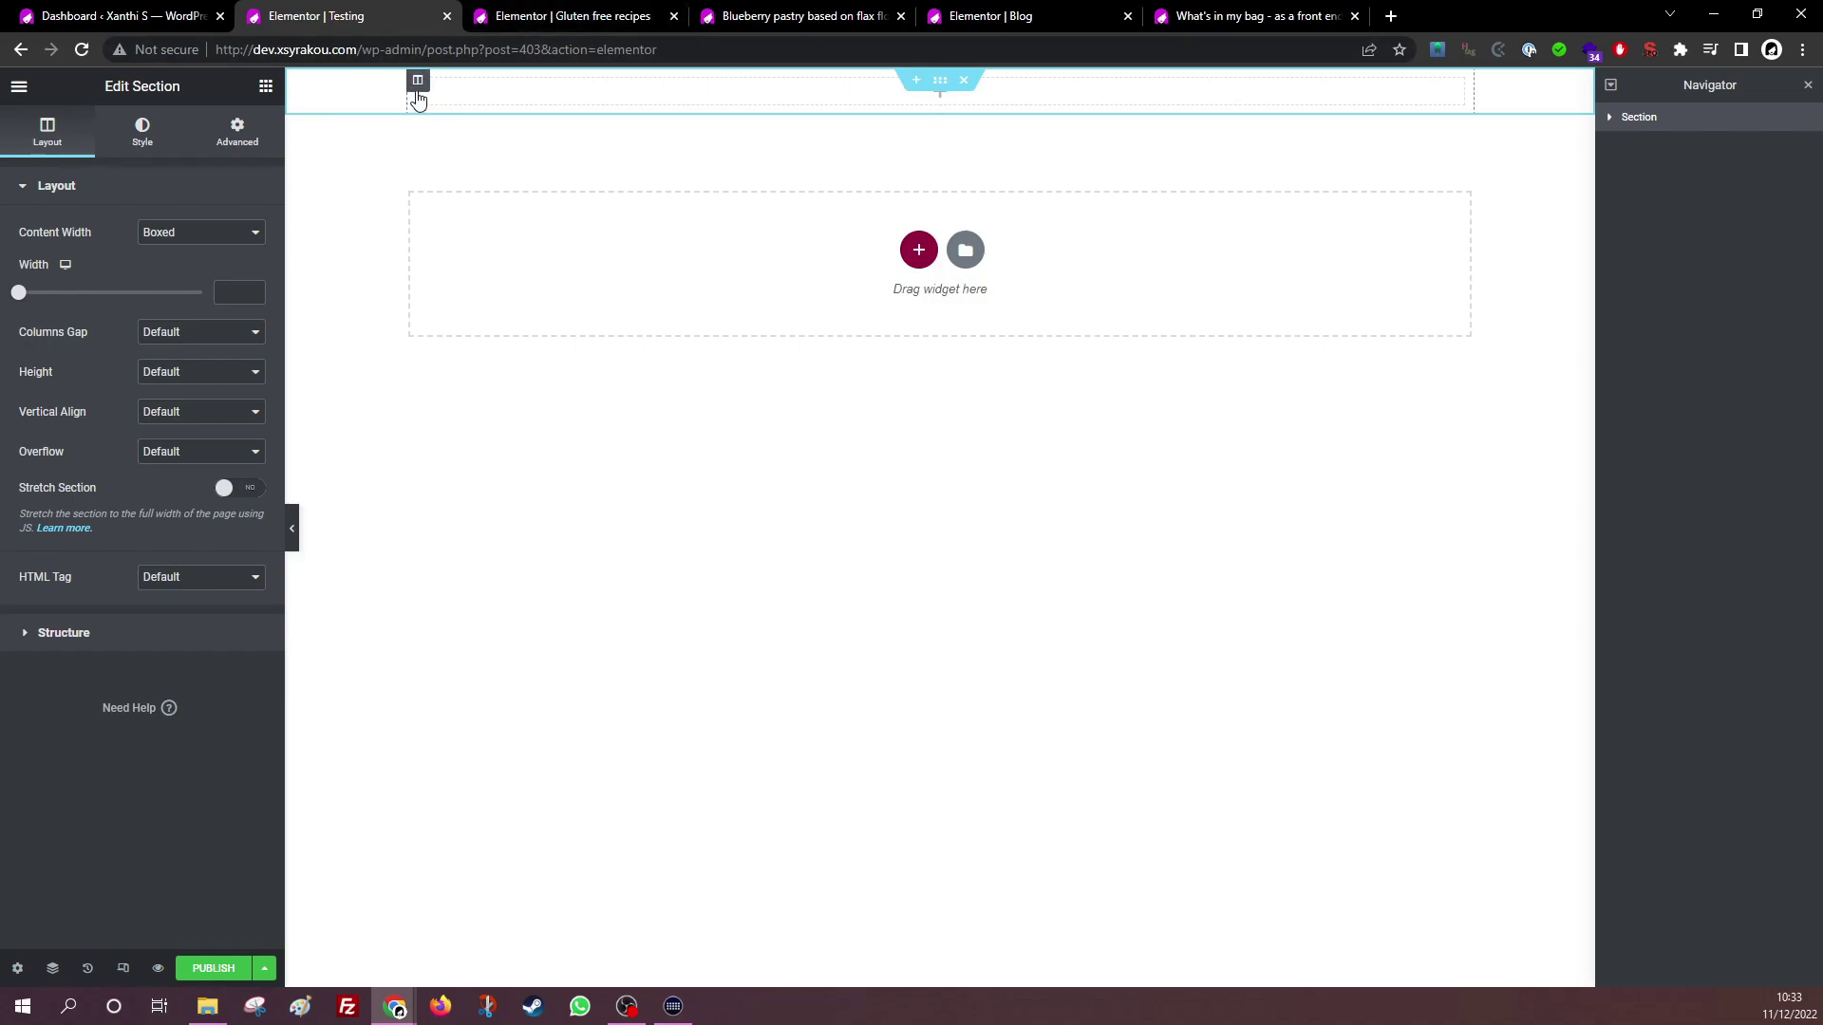
left_click(418, 81)
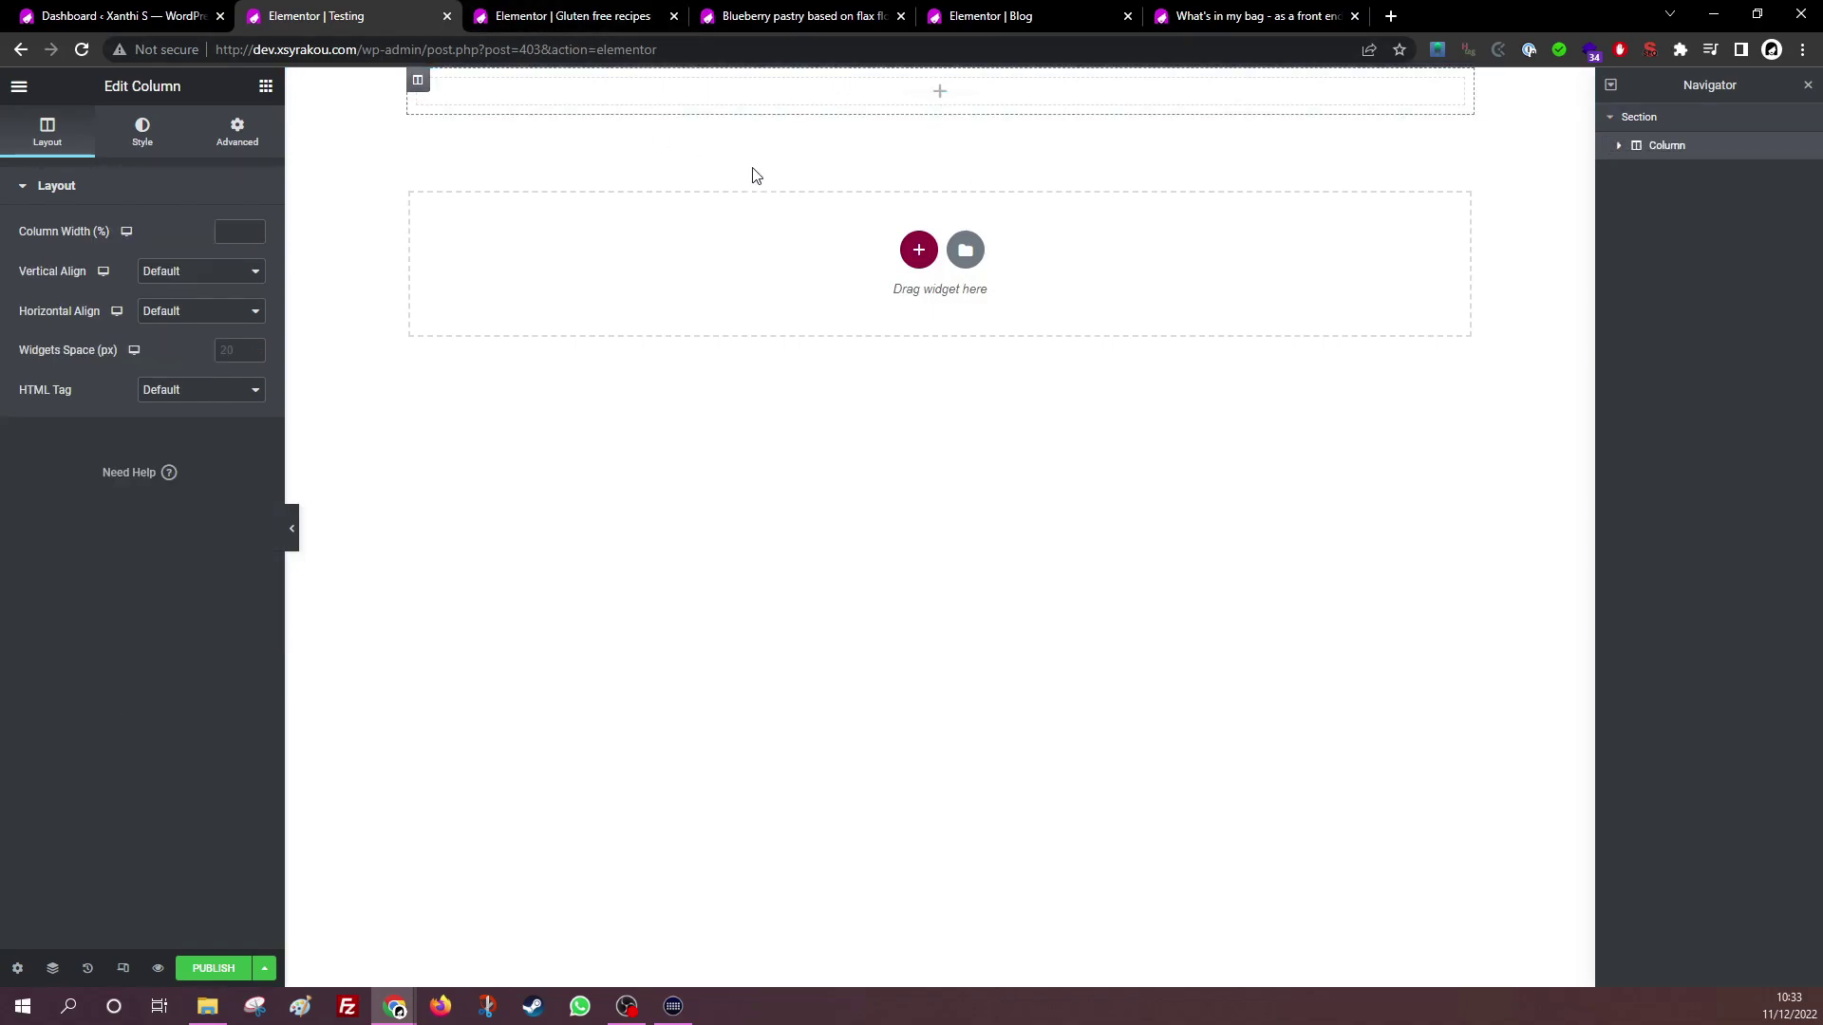
Add three- and five-column test sections below it, then delete both again
left_click(918, 250)
left_click(864, 320)
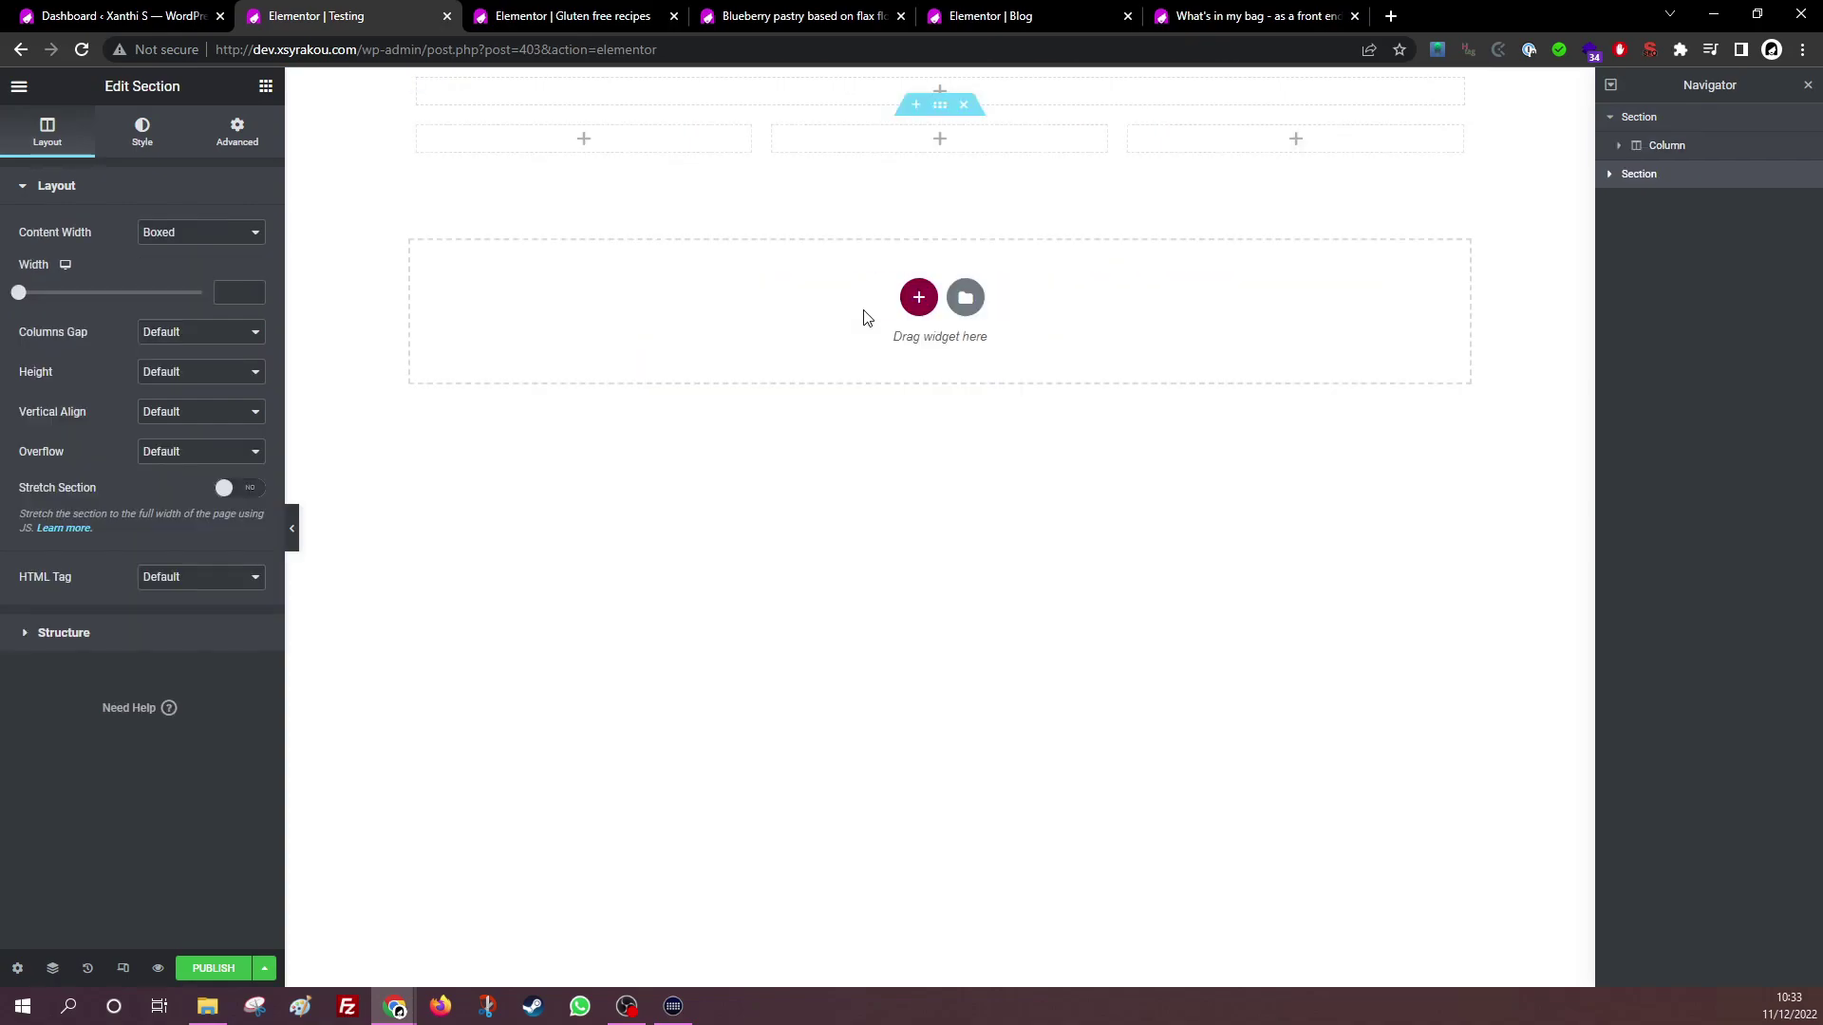
left_click(918, 297)
left_click(1007, 419)
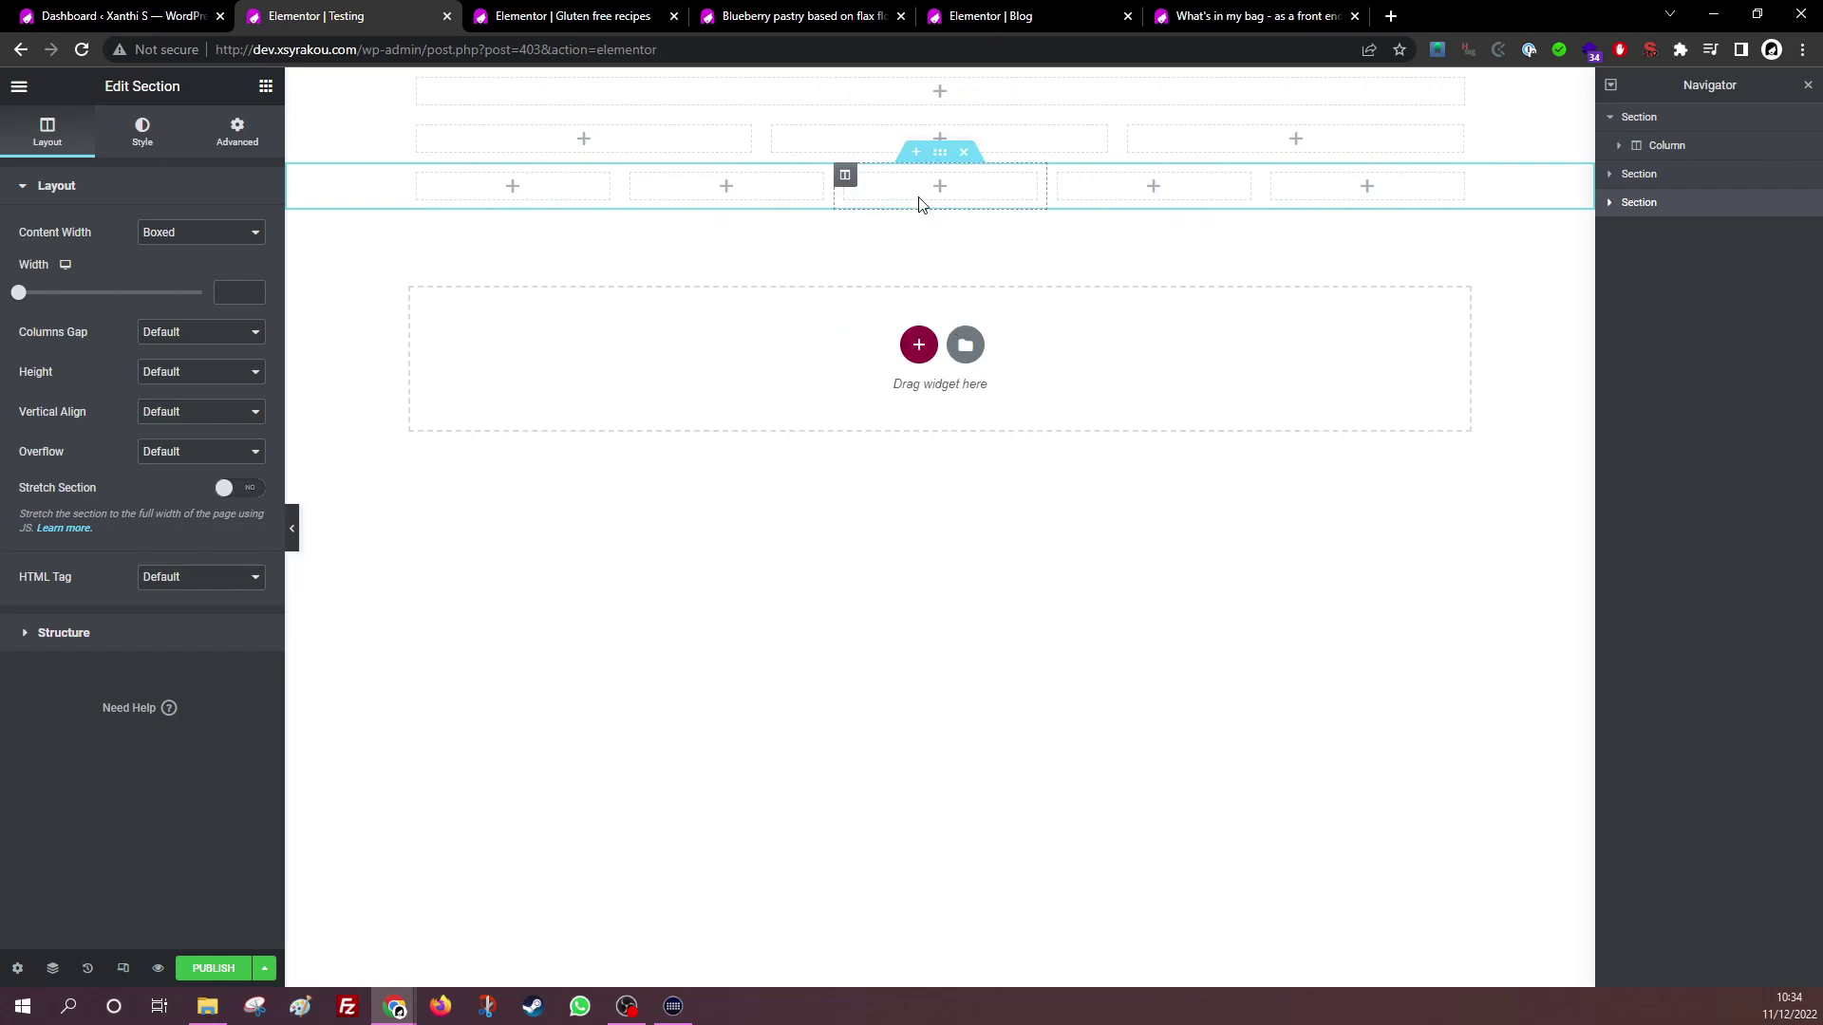
left_click(963, 152)
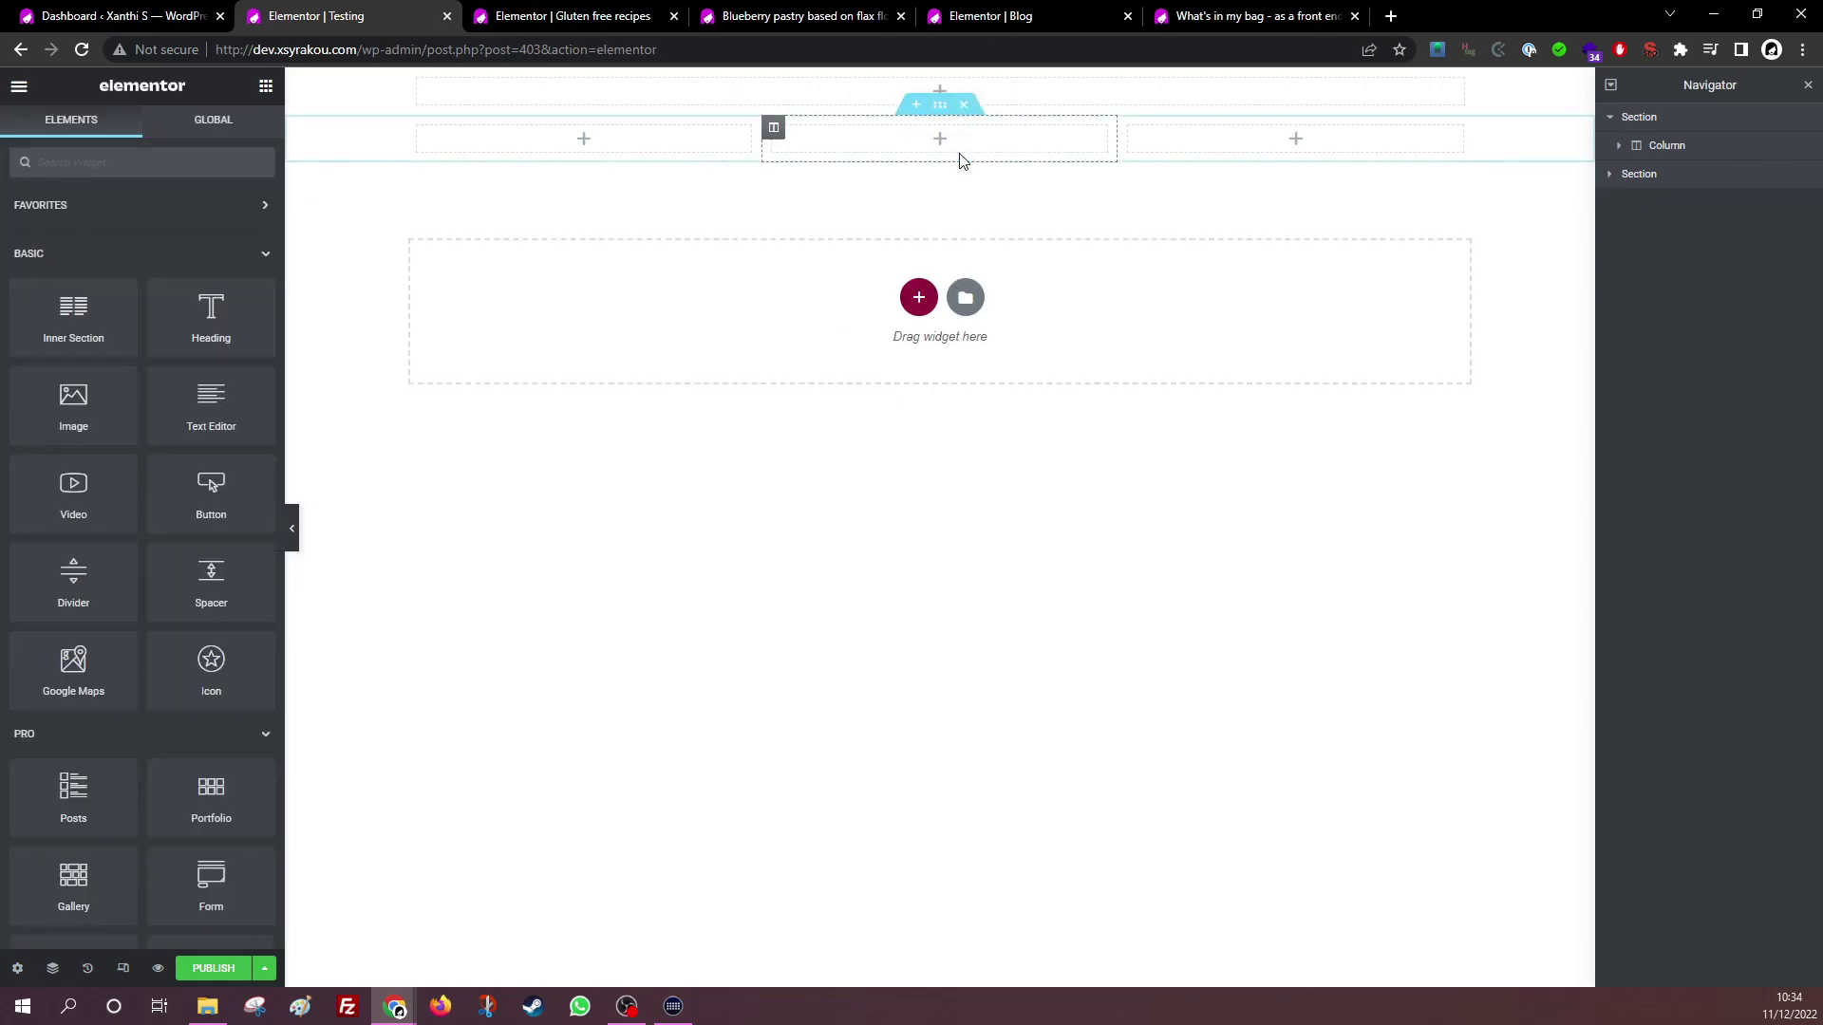
left_click(964, 105)
left_click(951, 86)
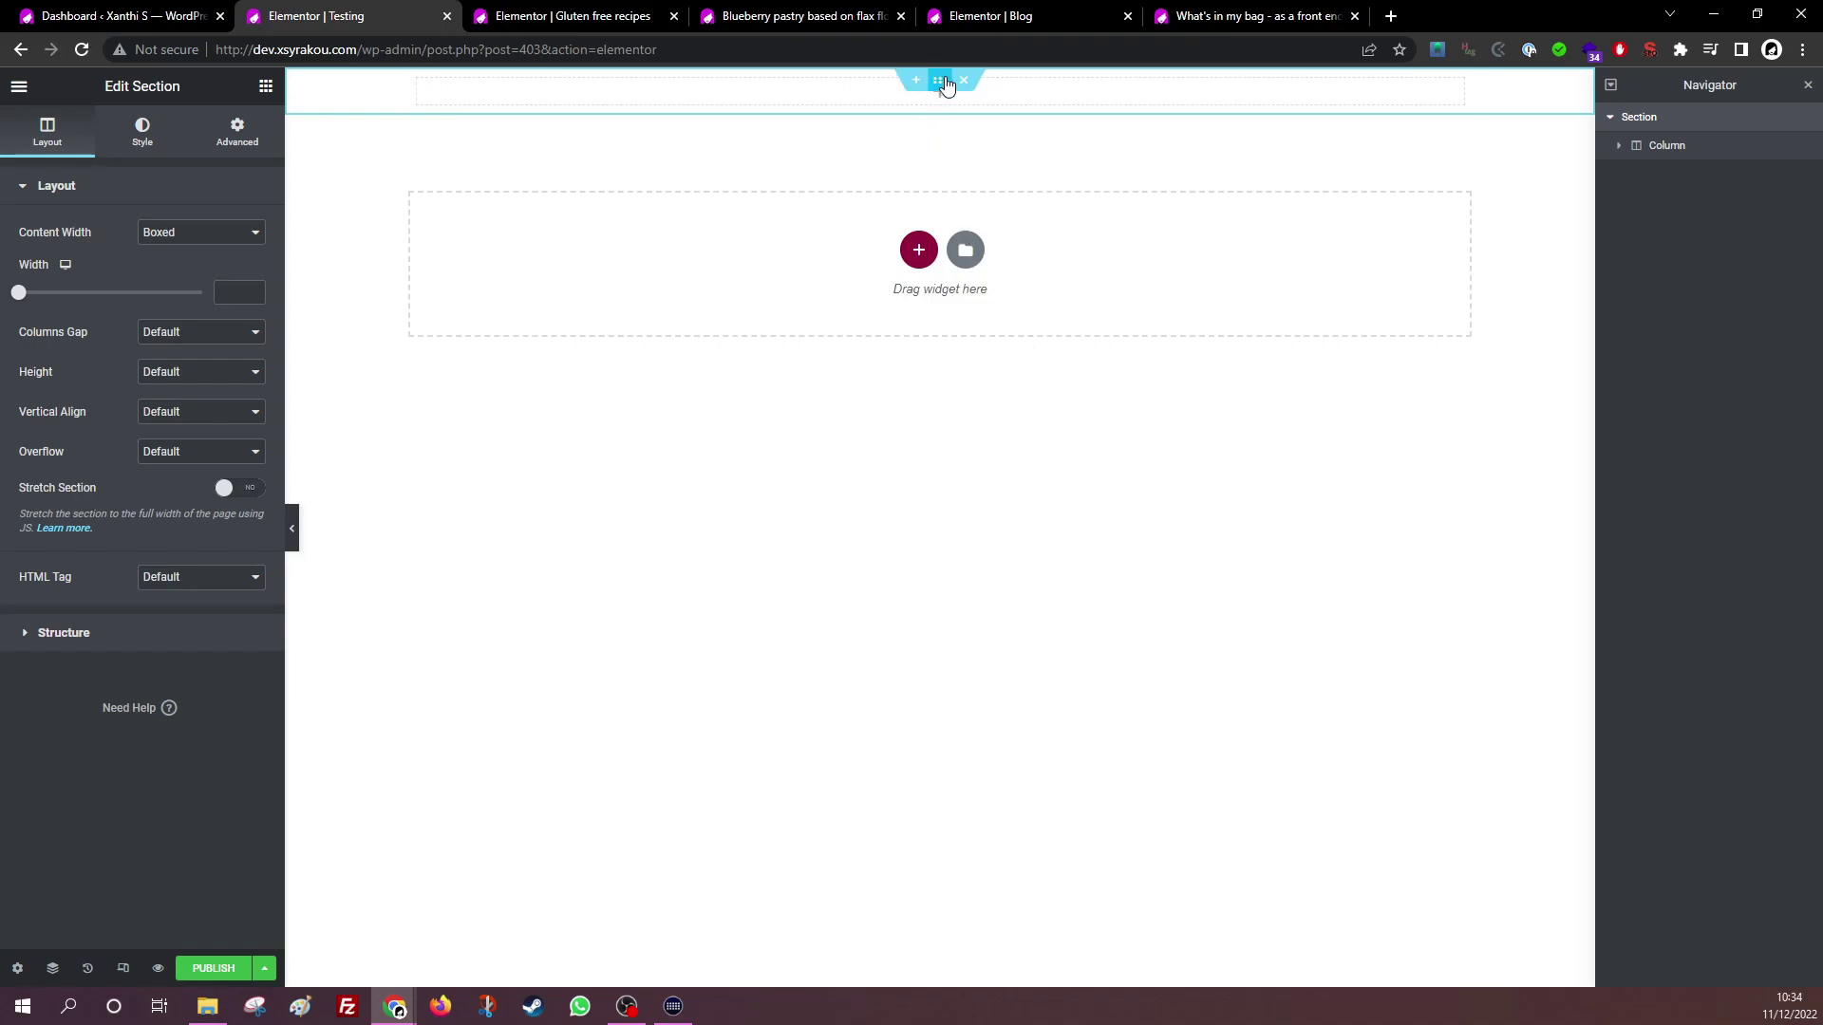
Set a Classic section background using the plants-on-table image about_image5-wide.jpg
left_click(142, 137)
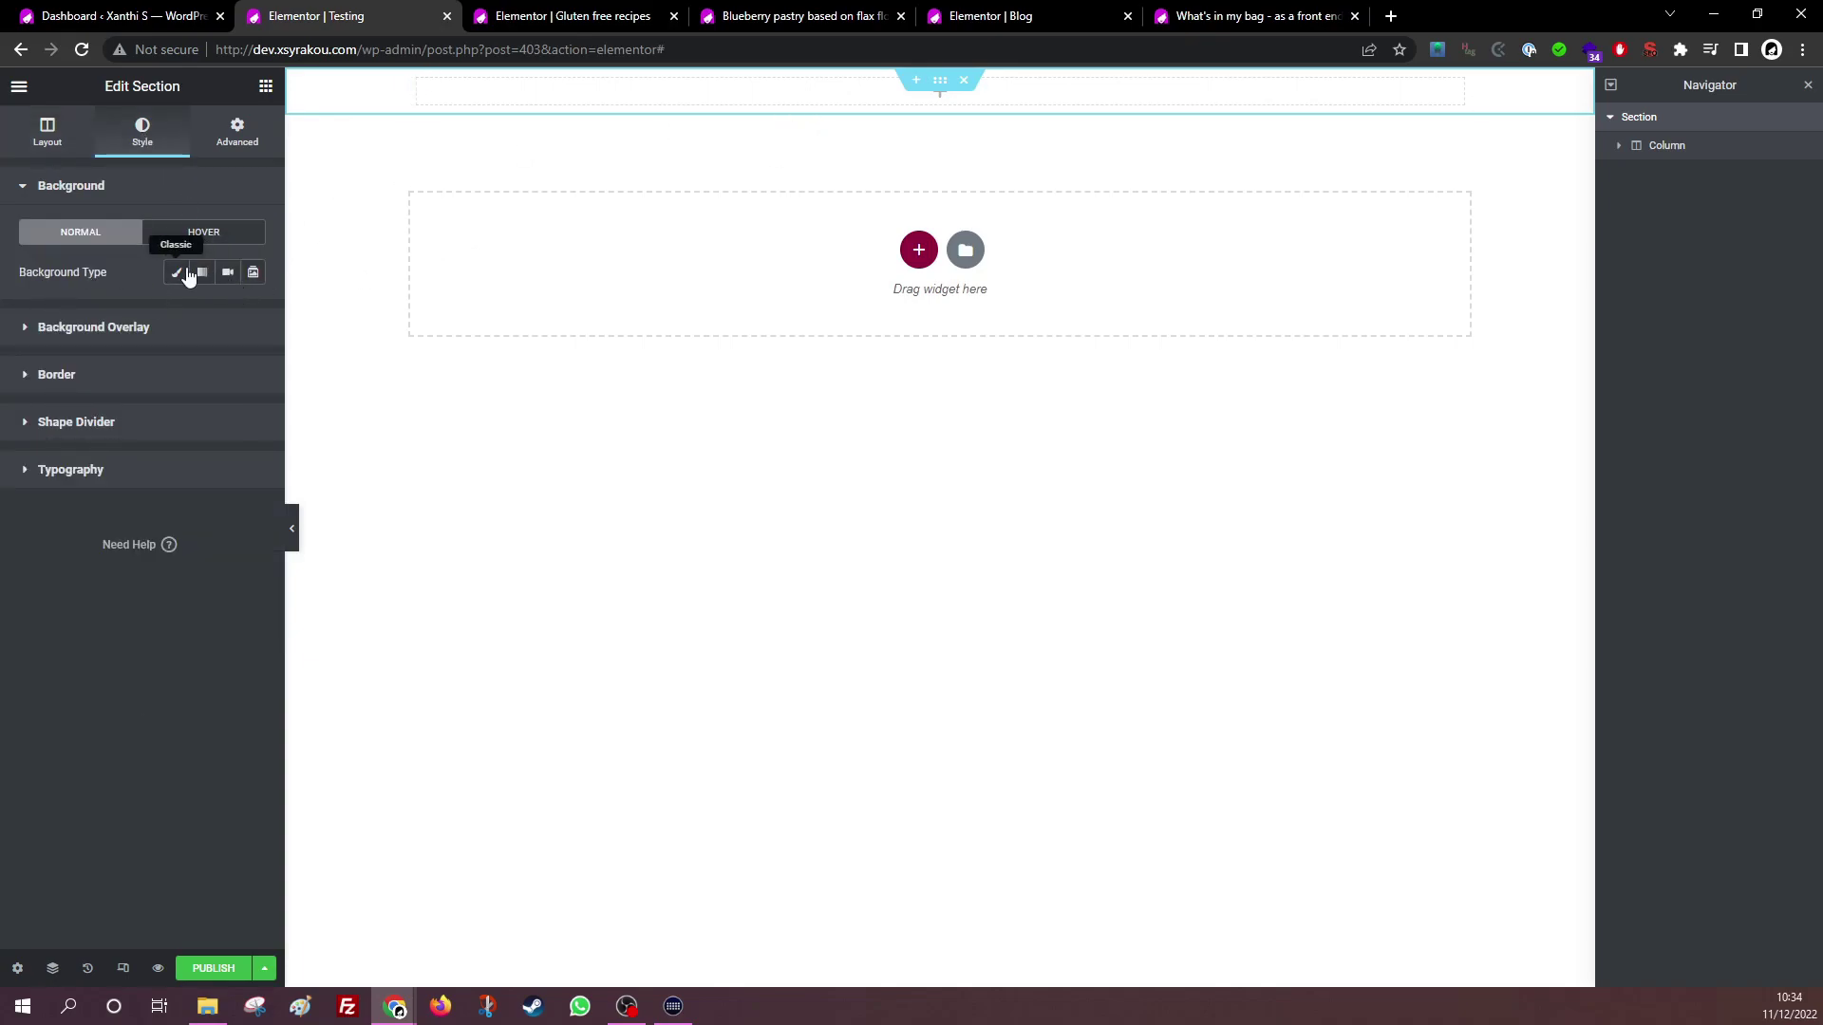
left_click(177, 273)
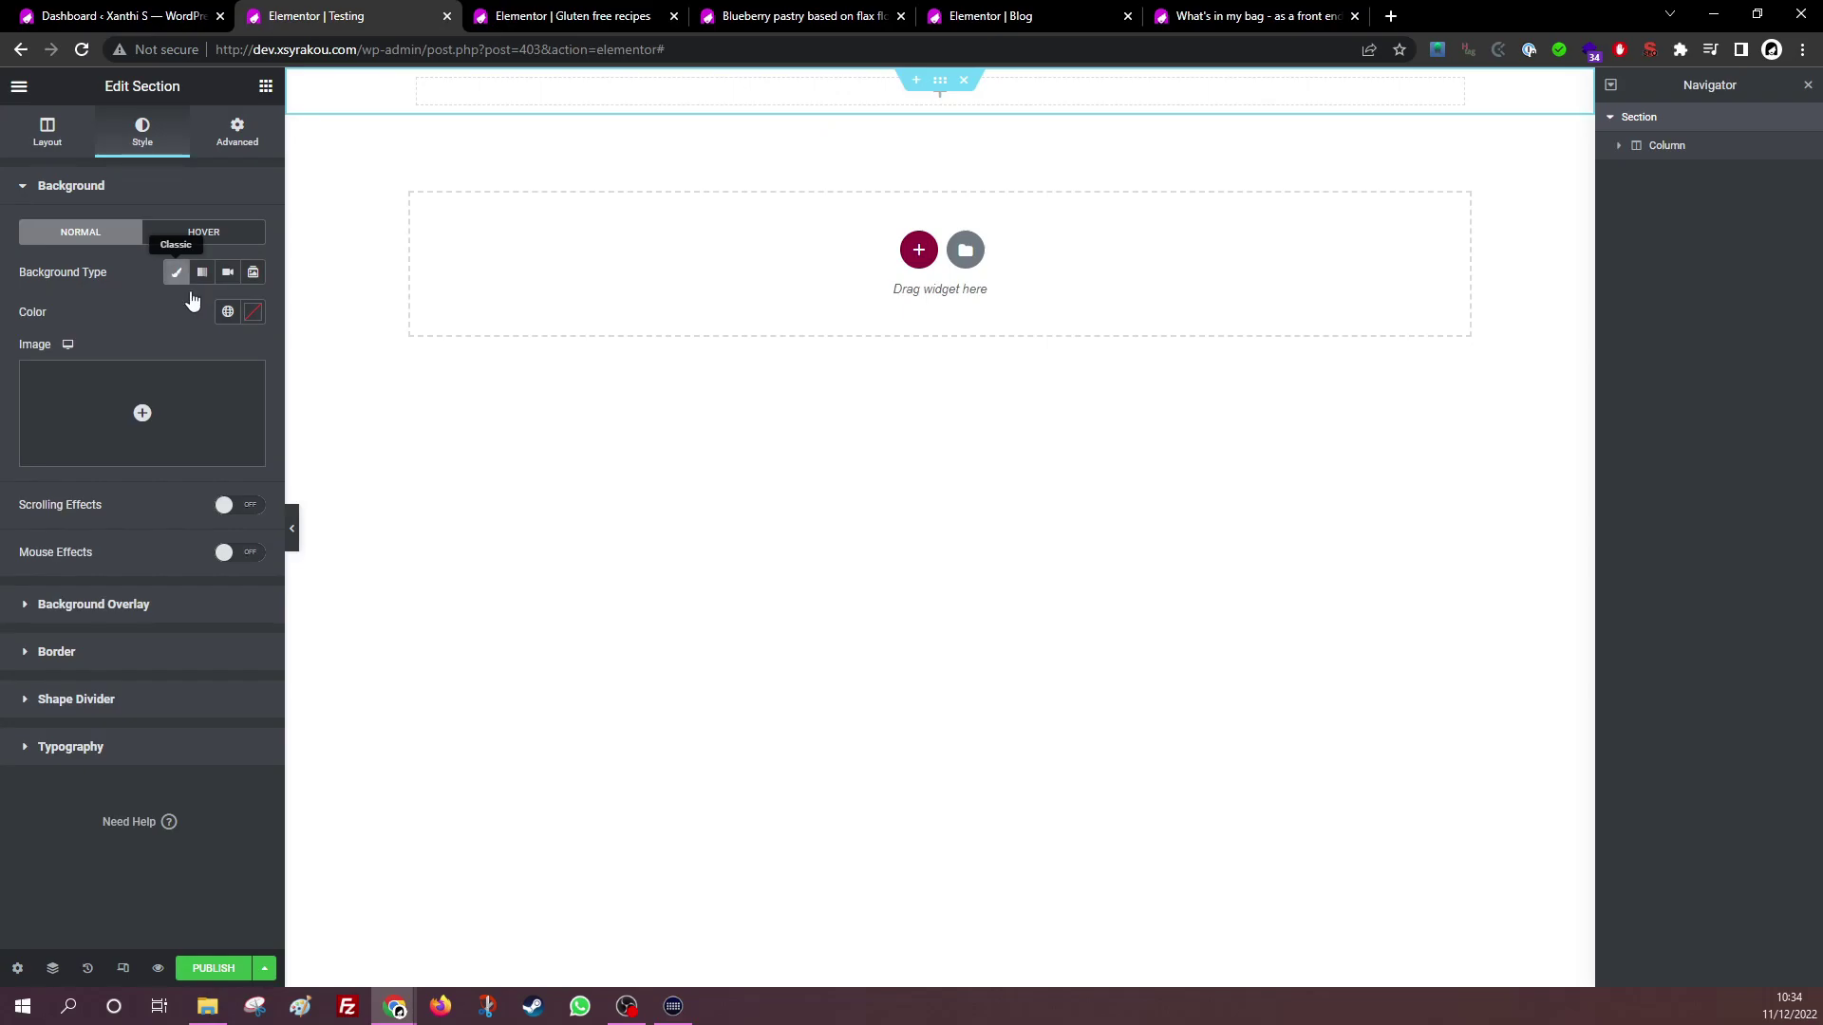
left_click(209, 408)
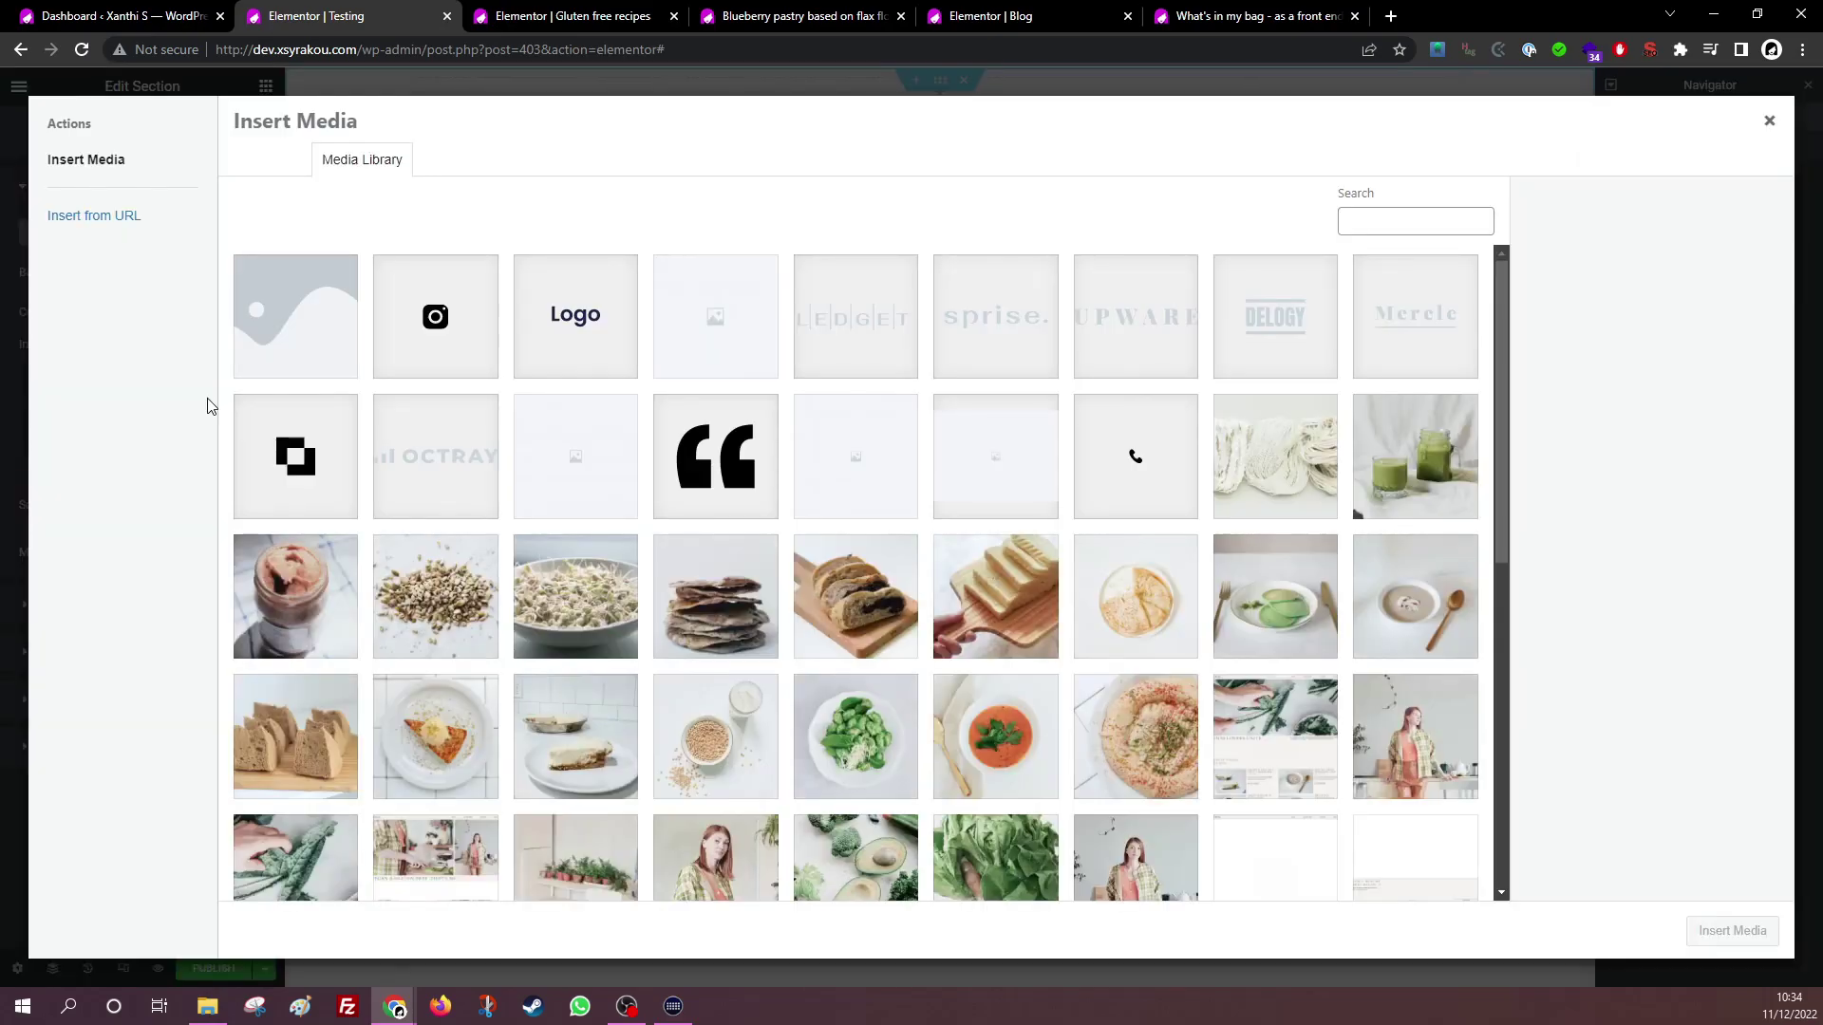
scroll(990, 524, "down", 1)
scroll(989, 524, "down", 3)
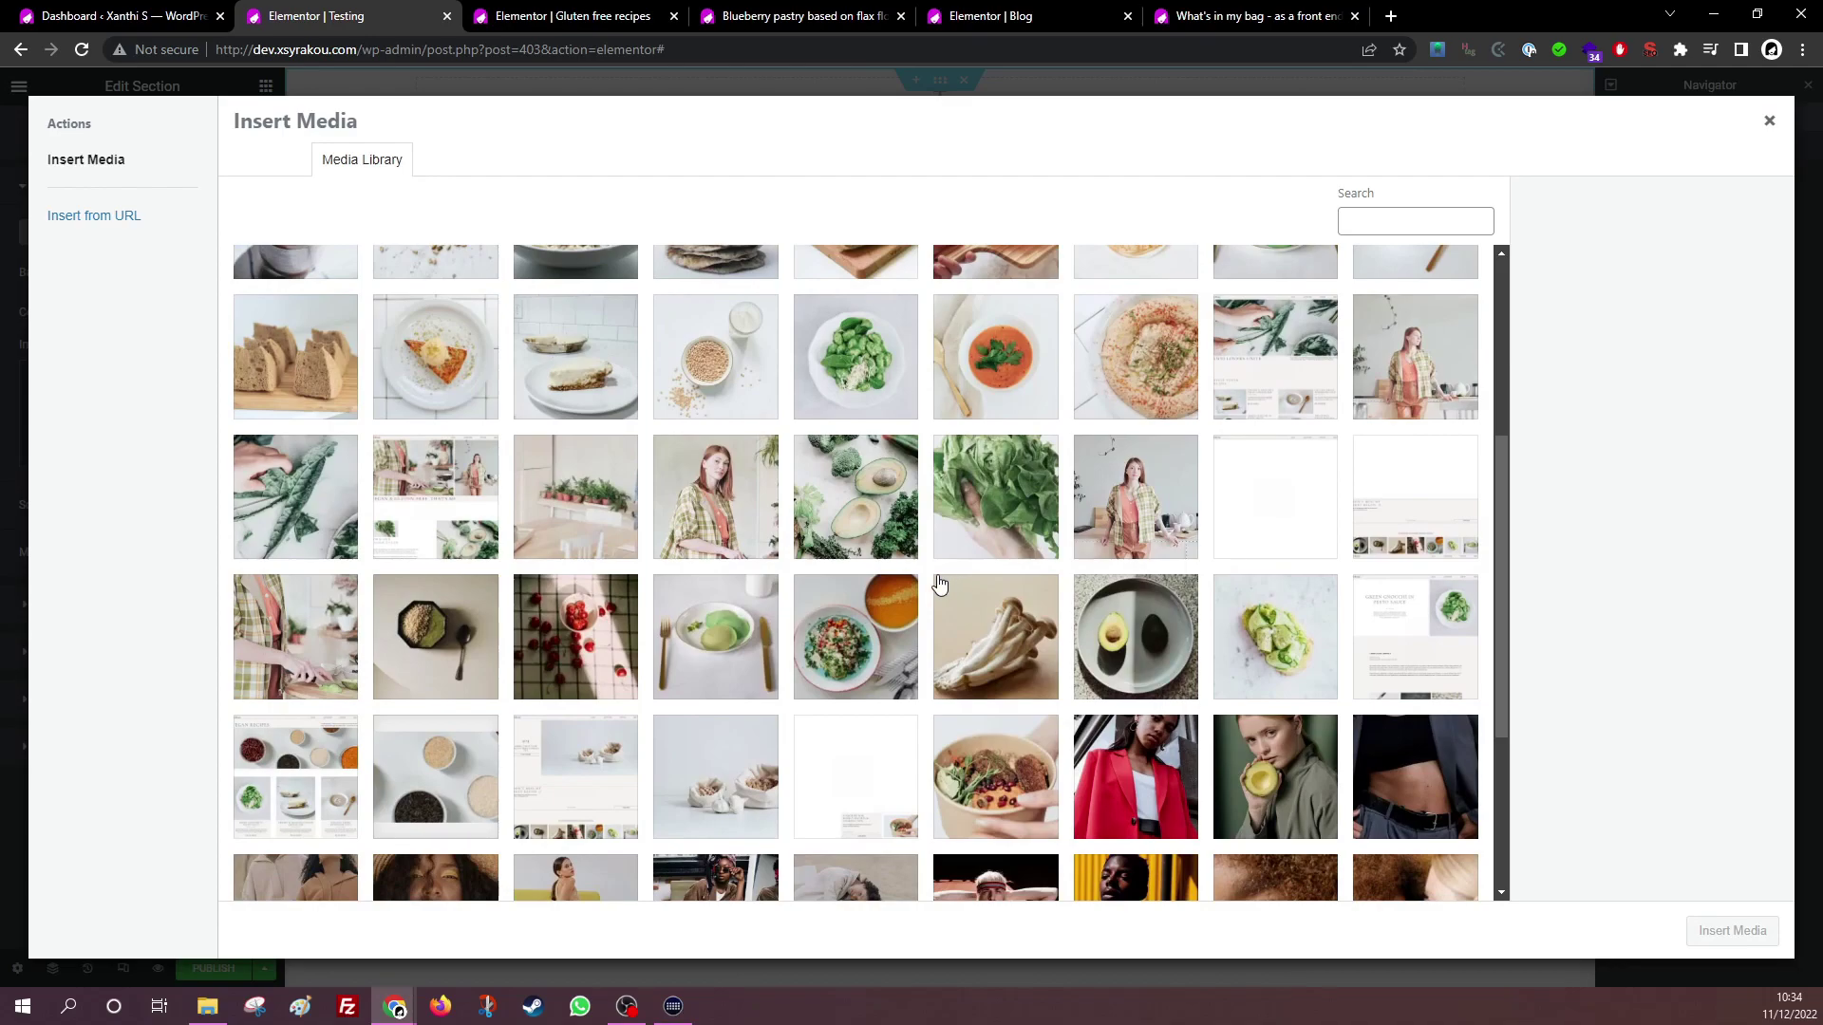
left_click(866, 498)
left_click(673, 508)
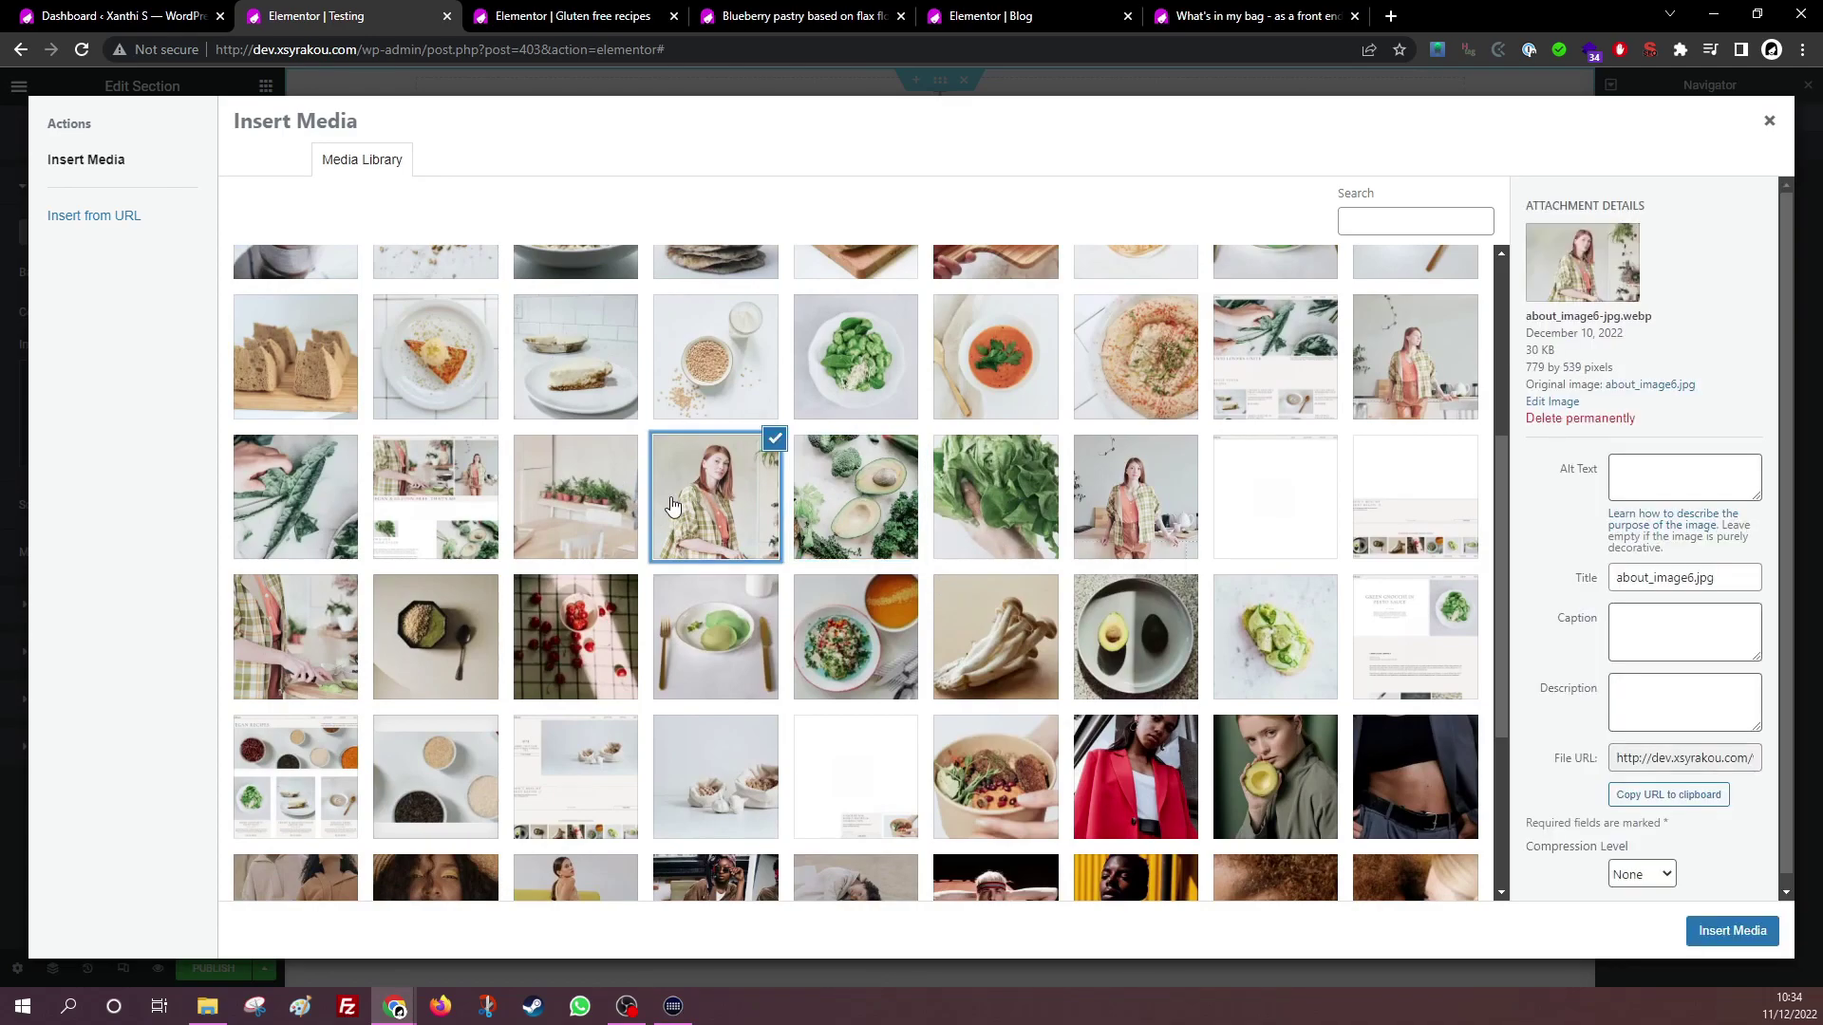
left_click(573, 511)
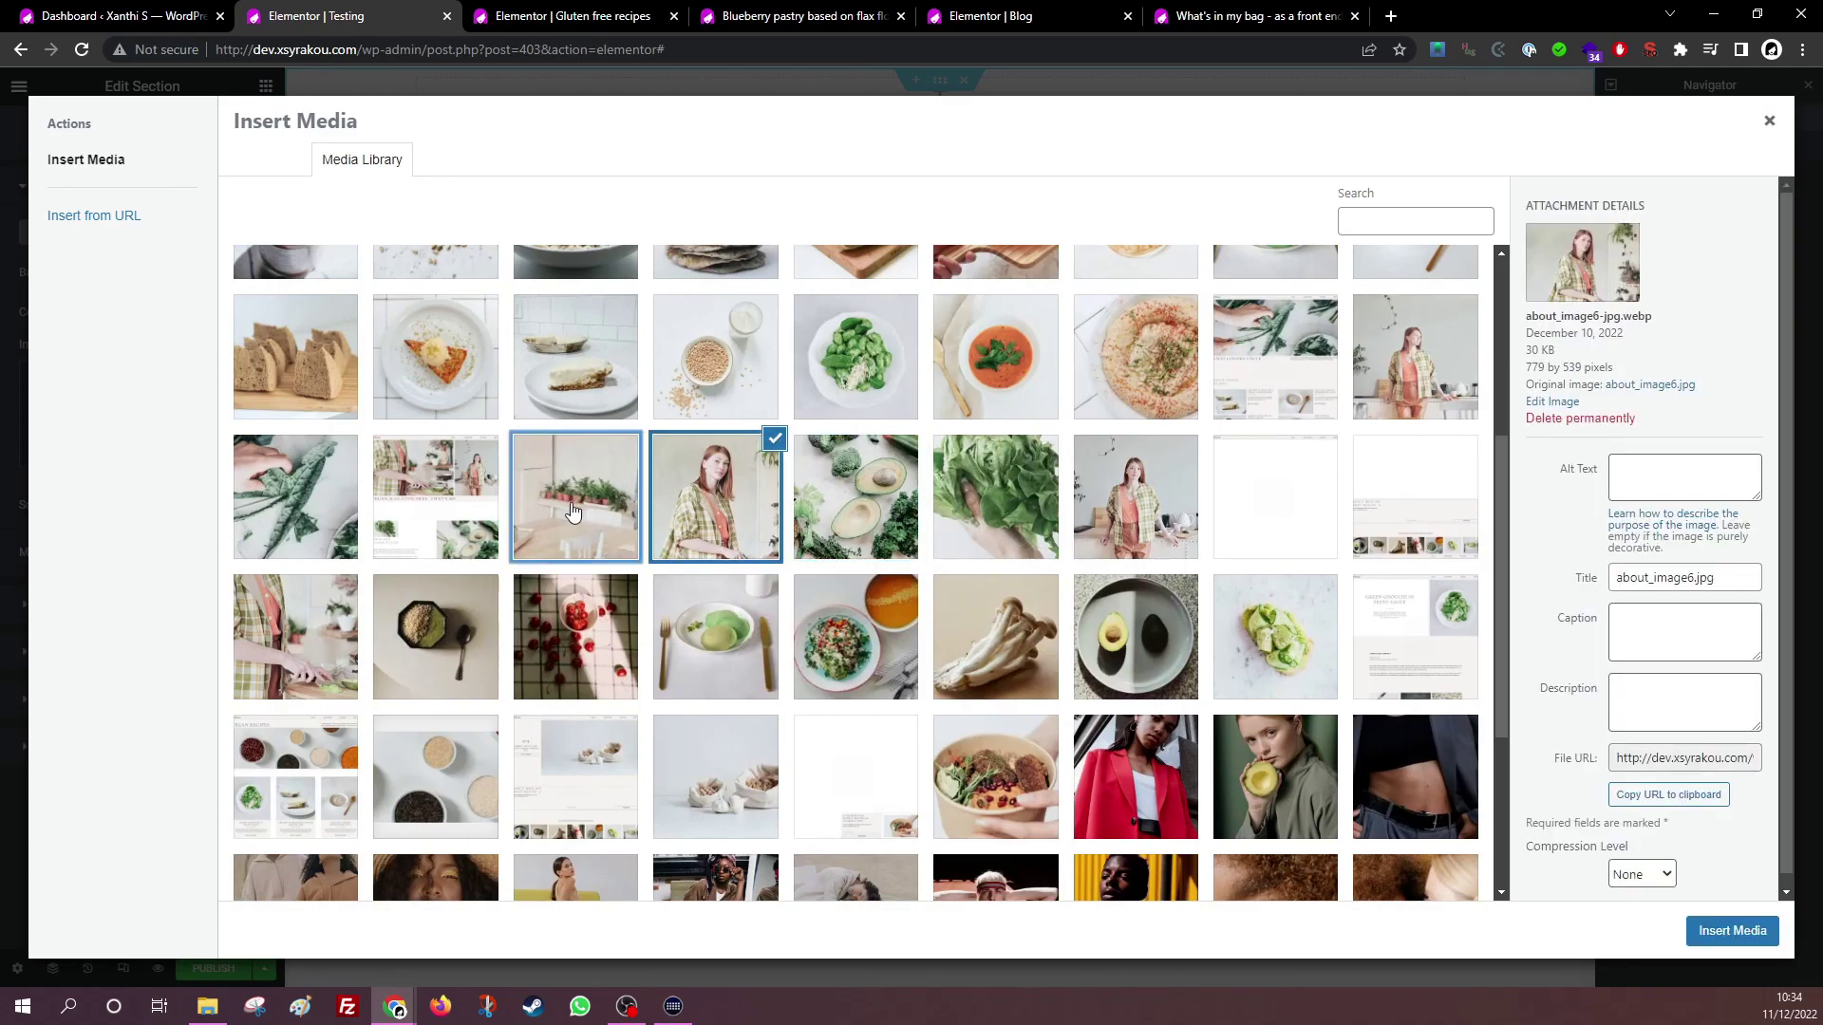
left_click(1755, 926)
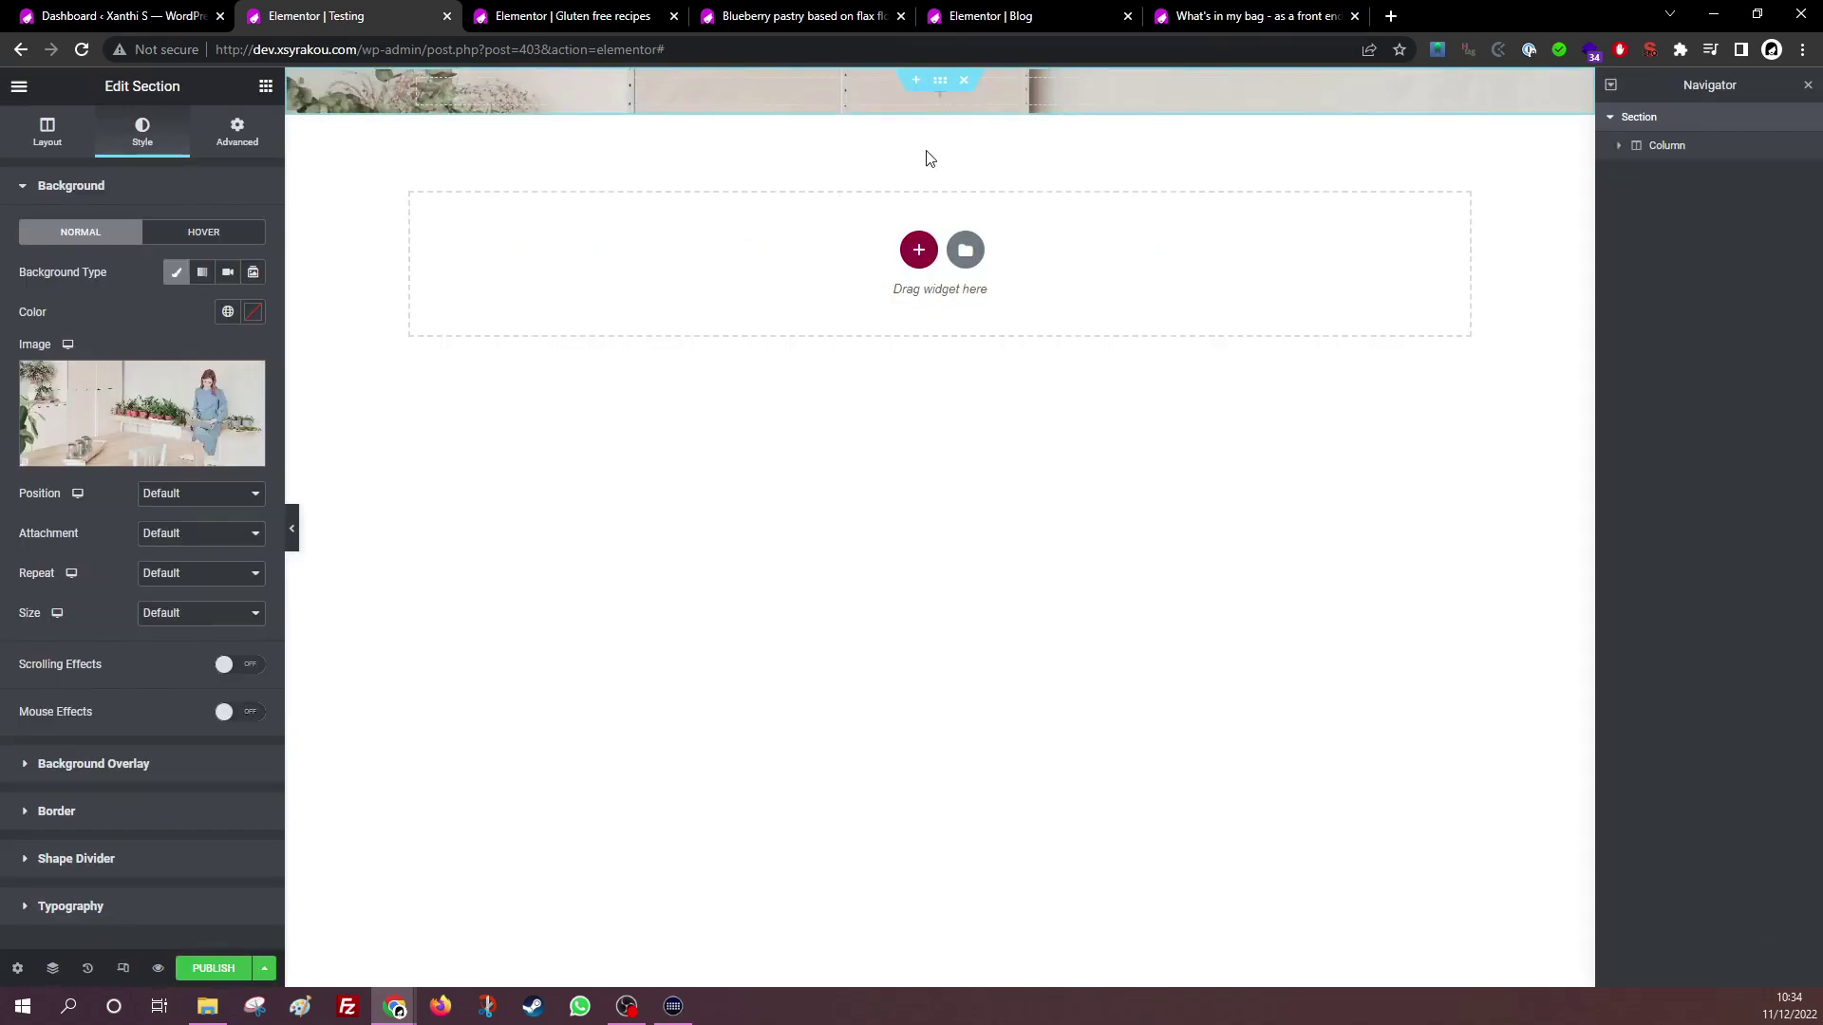
Give the section a Min Height, trying 800 and 200 before entering 500 px
left_click(49, 140)
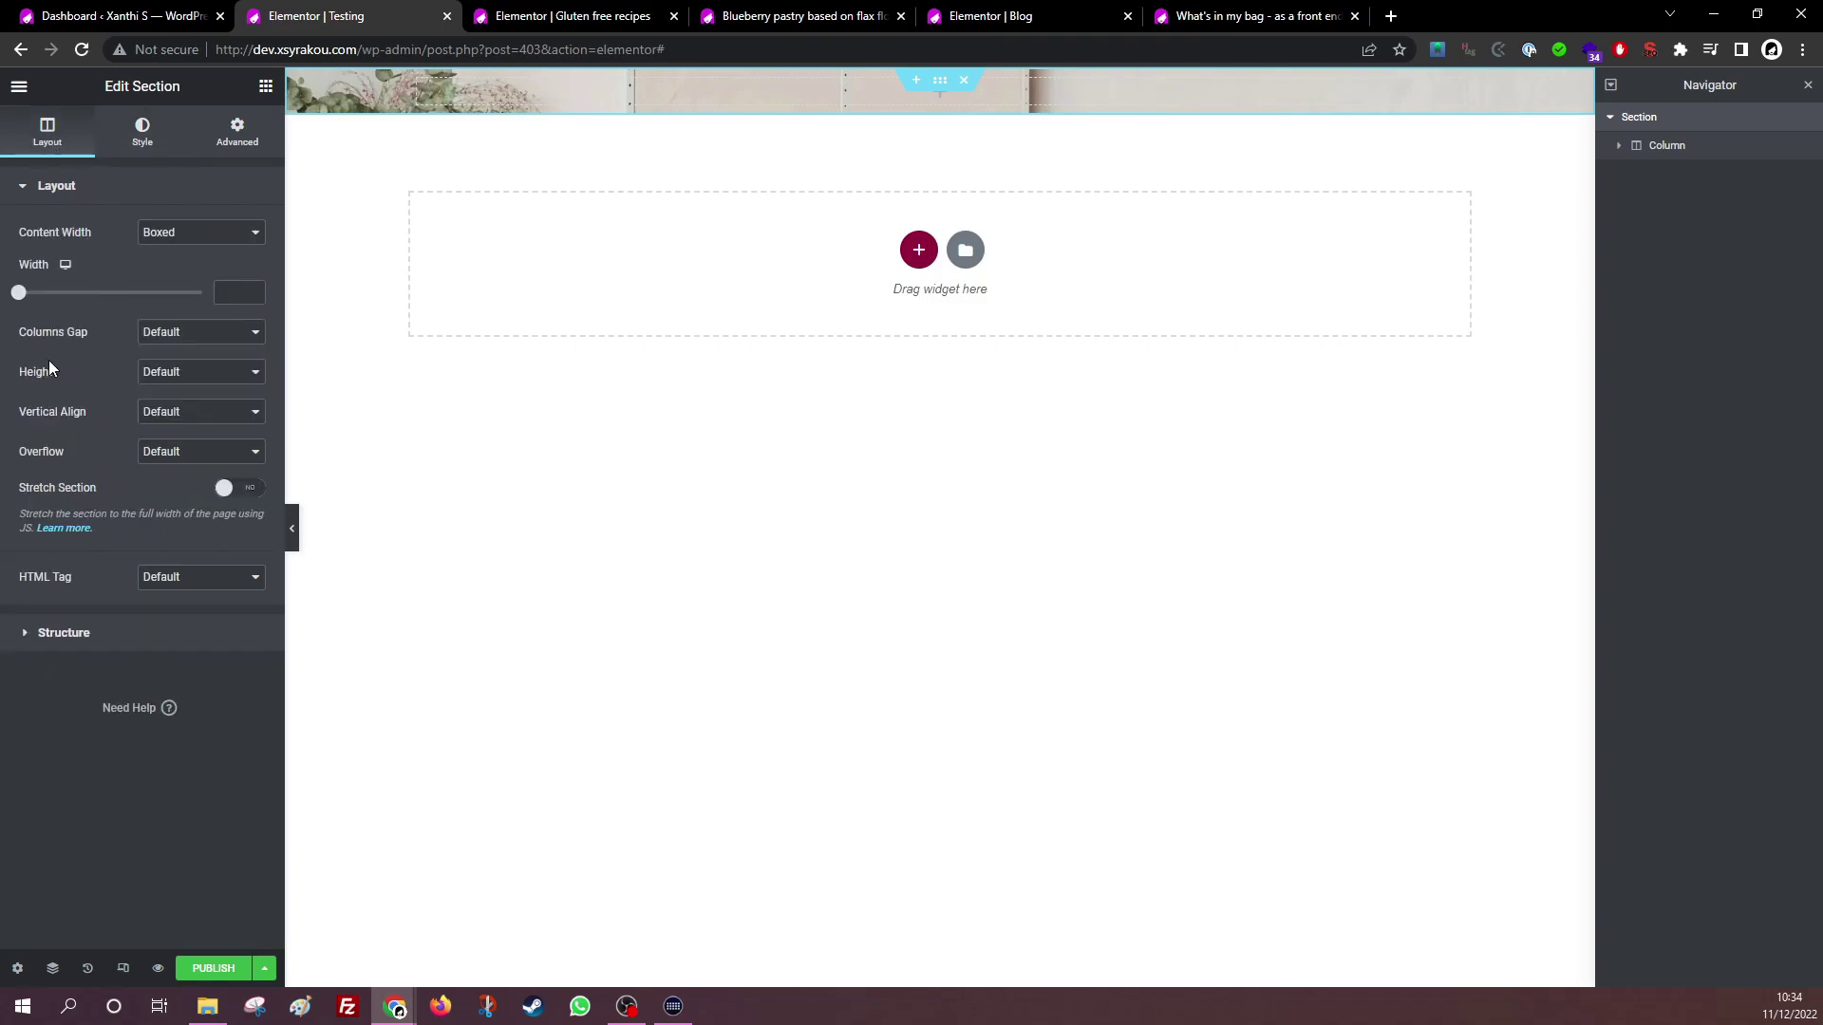
left_click(180, 419)
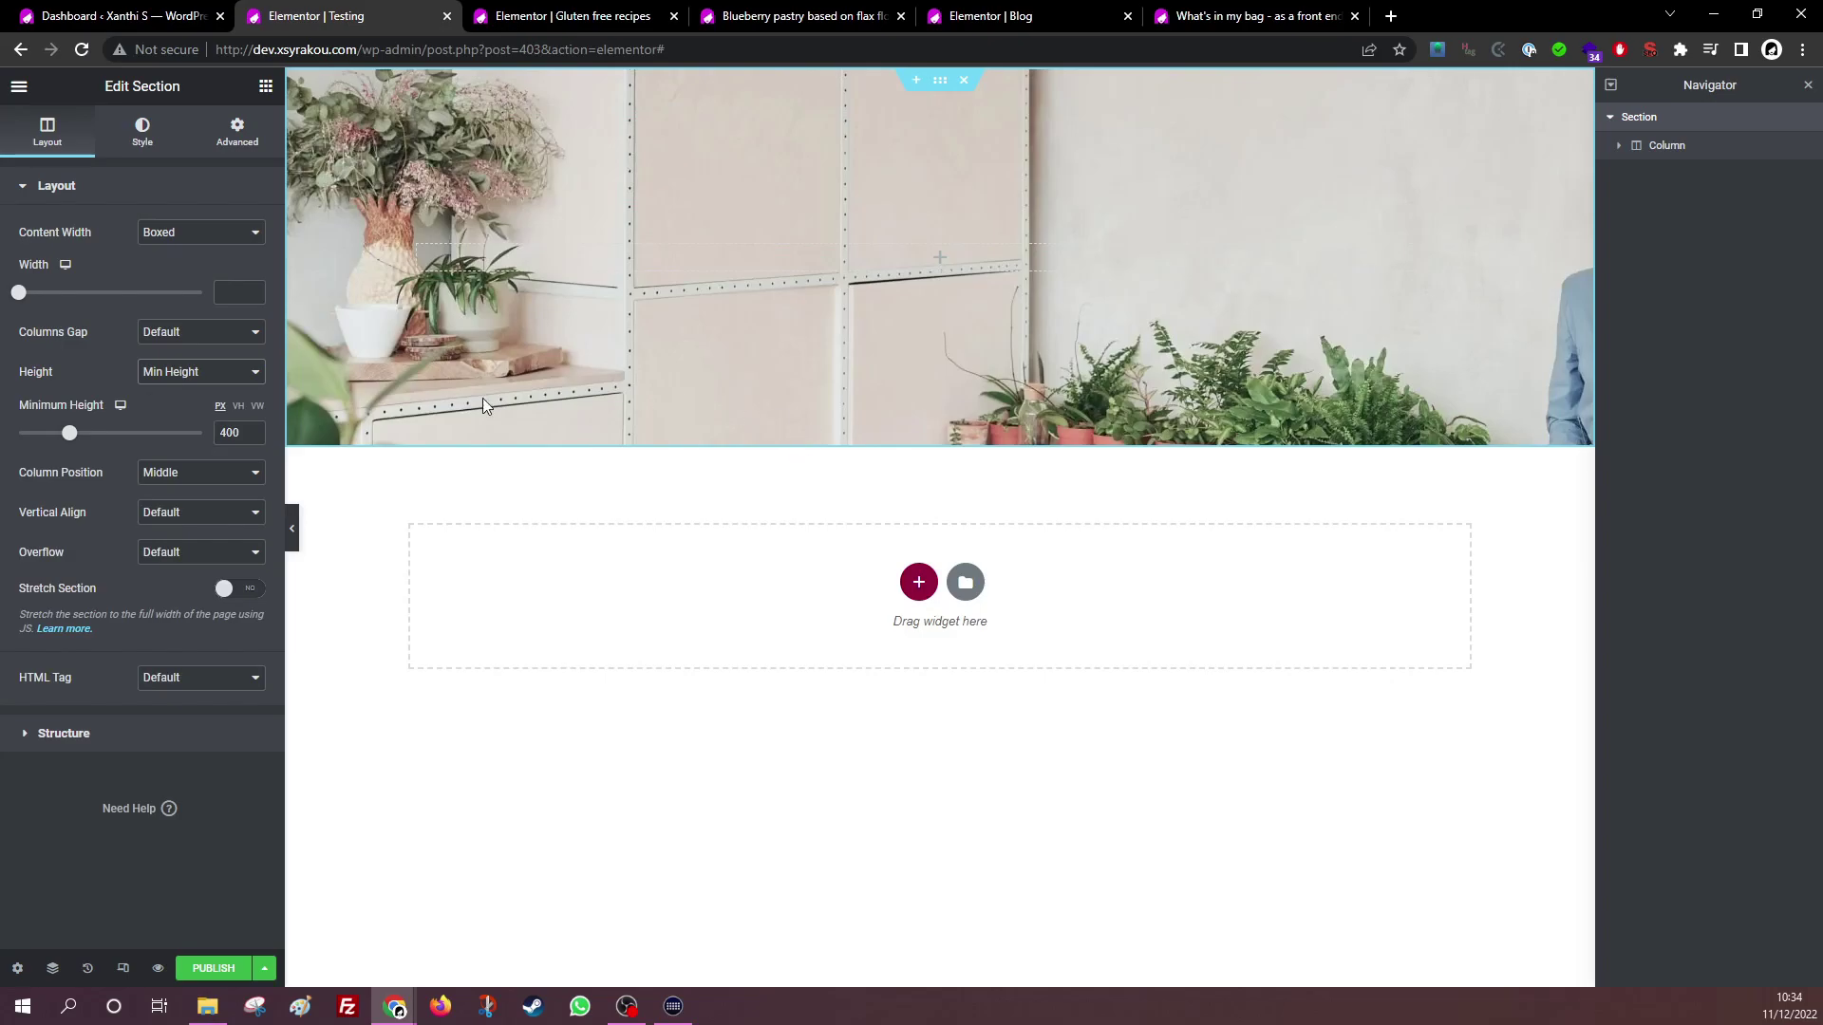
double_click(240, 434)
key("XF86Calculator")
key("alt+F4")
type("800")
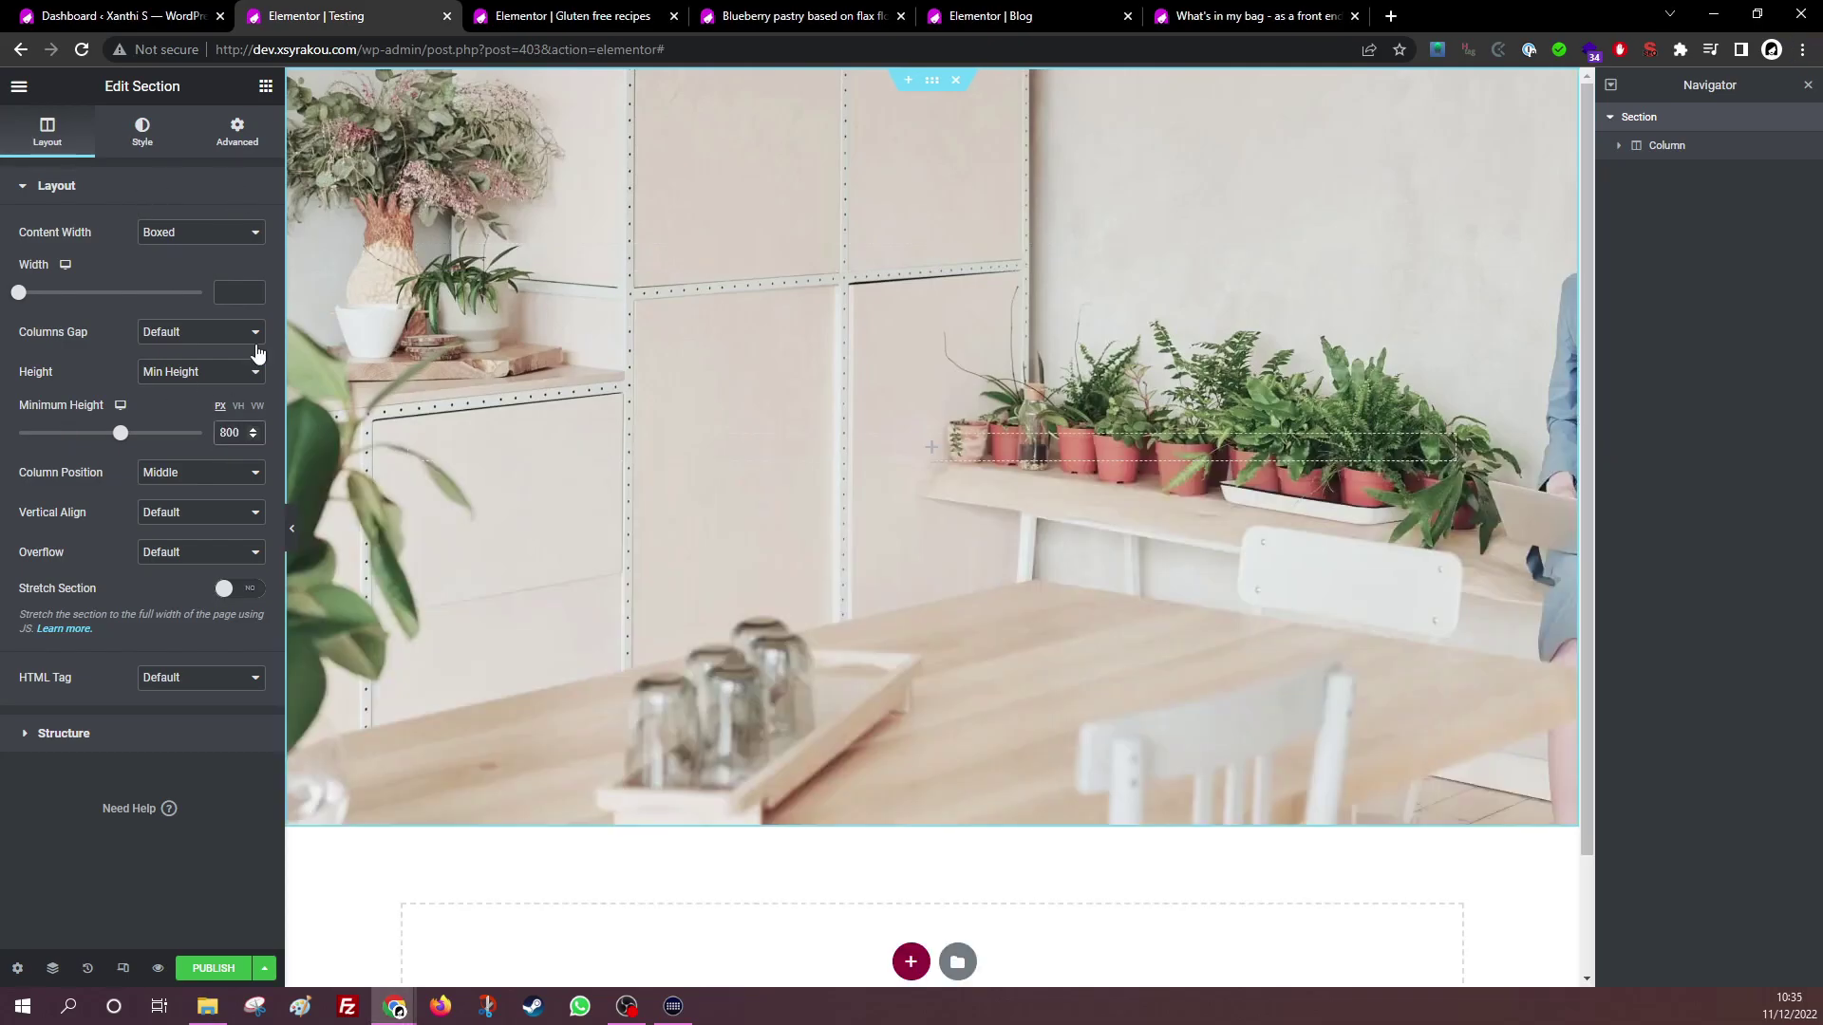
key("BackSpace")
key("BackSpace")
key("BackSpace")
type("200")
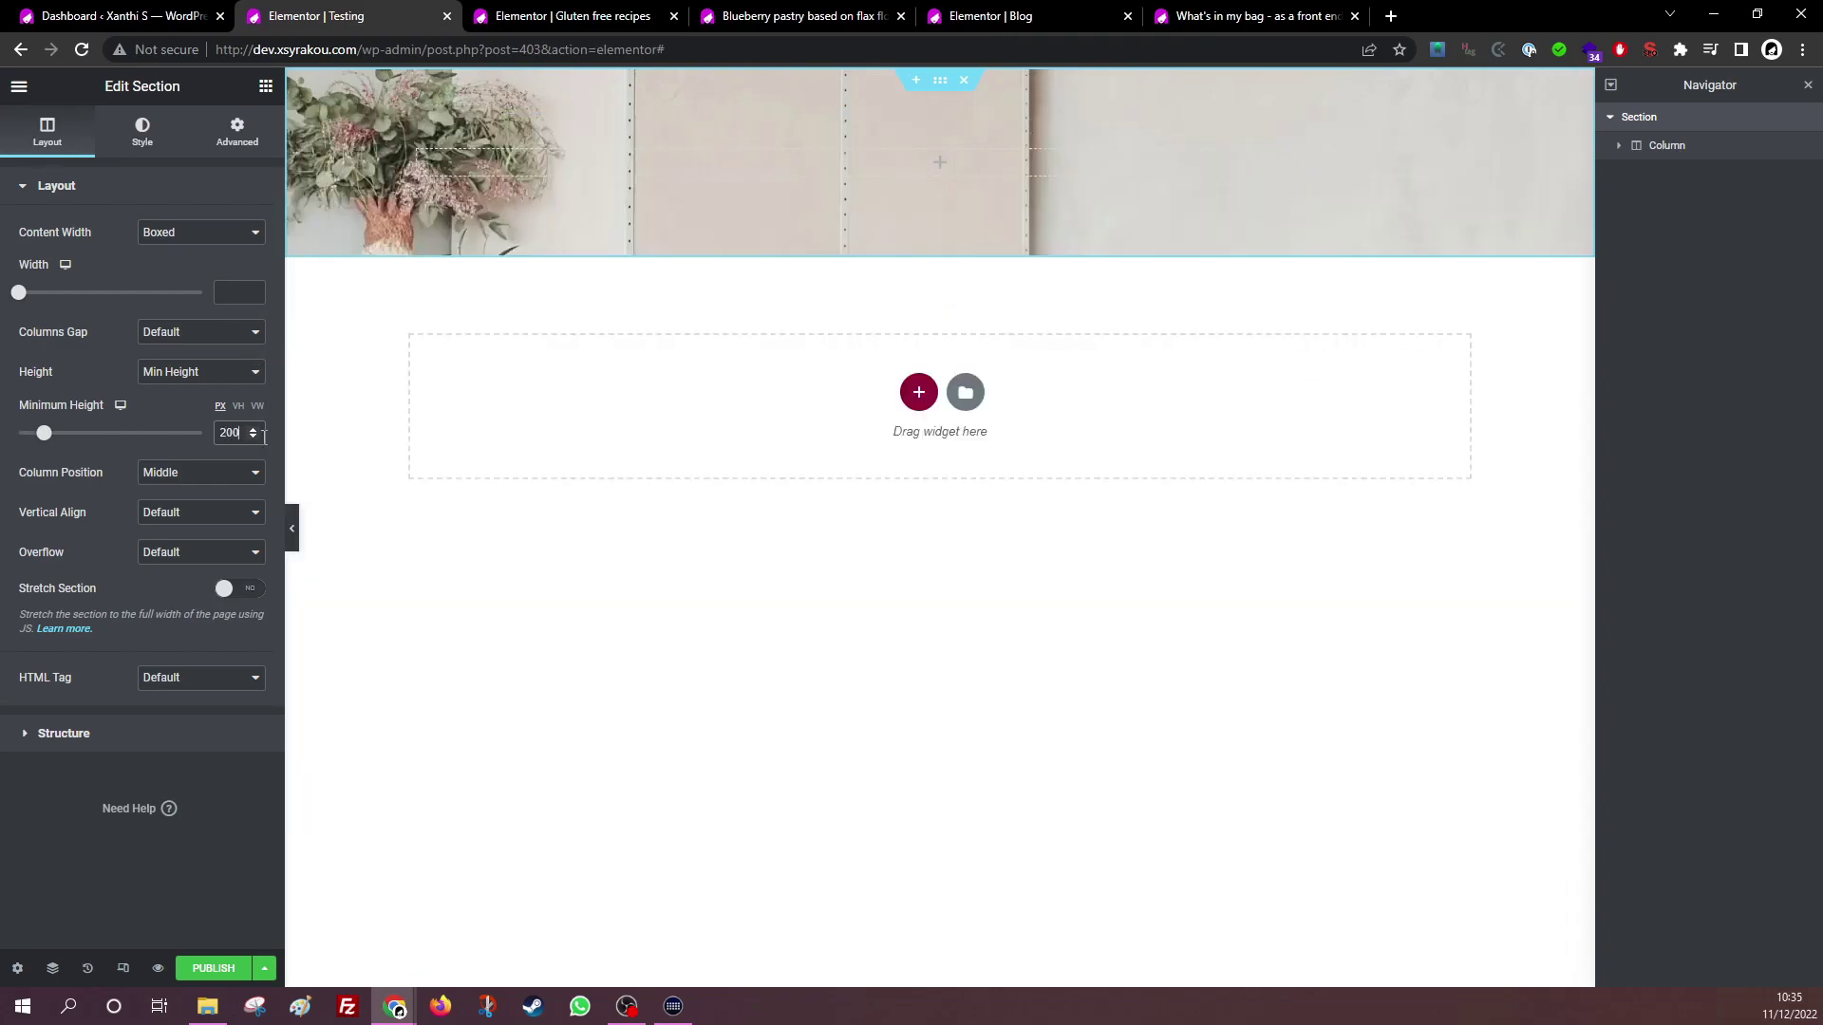
double_click(237, 432)
type("500")
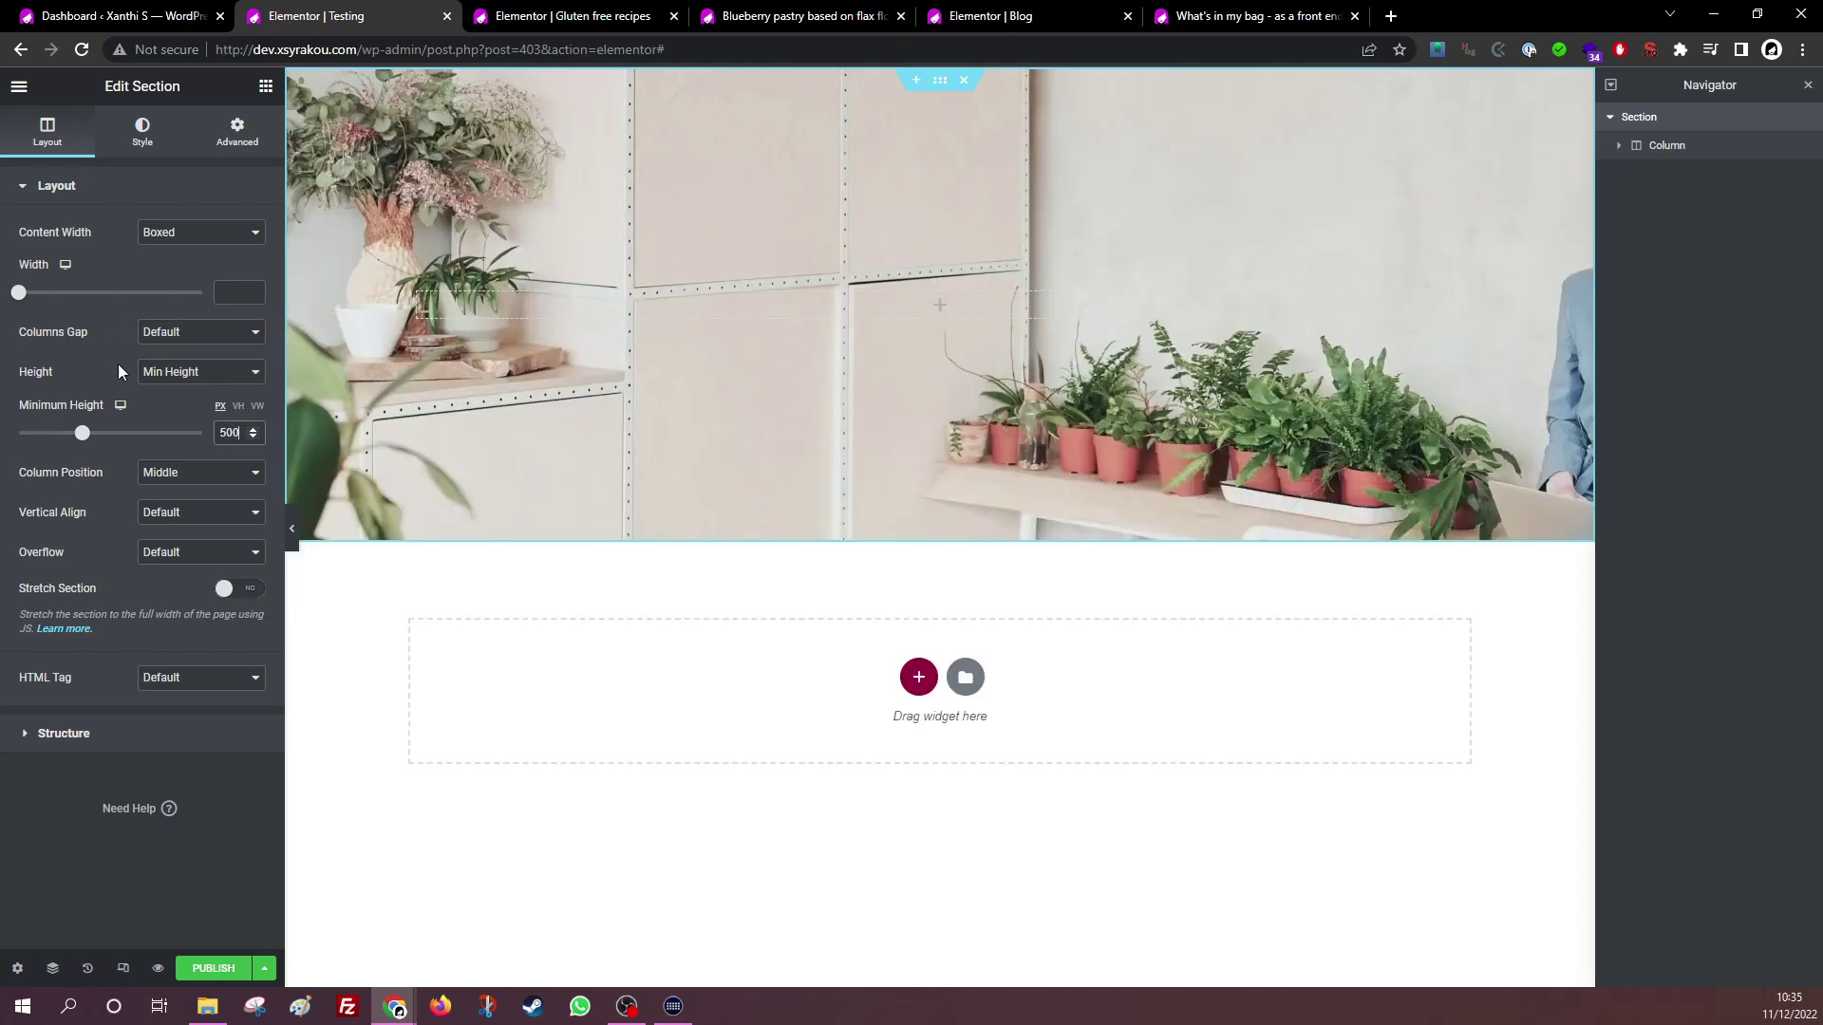
Try 50 and 100 vh for the minimum height, then settle back on 500 px
left_click(238, 407)
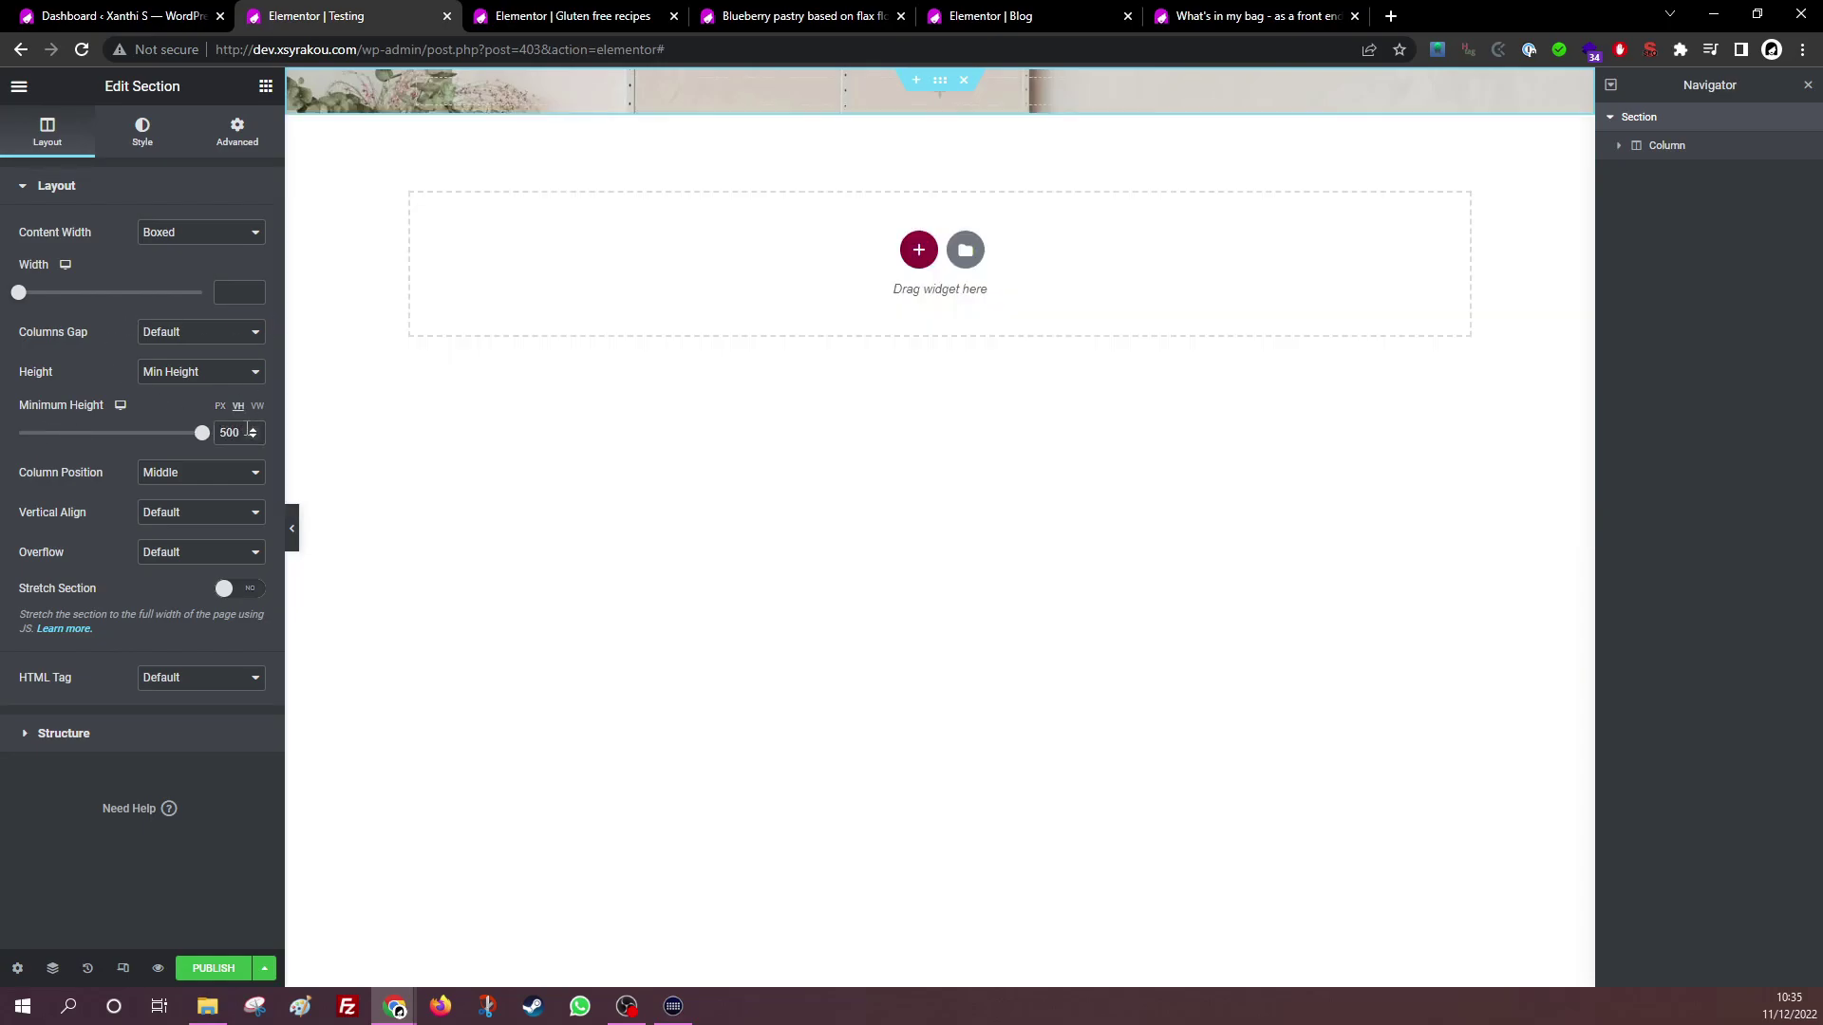
double_click(226, 433)
type("50")
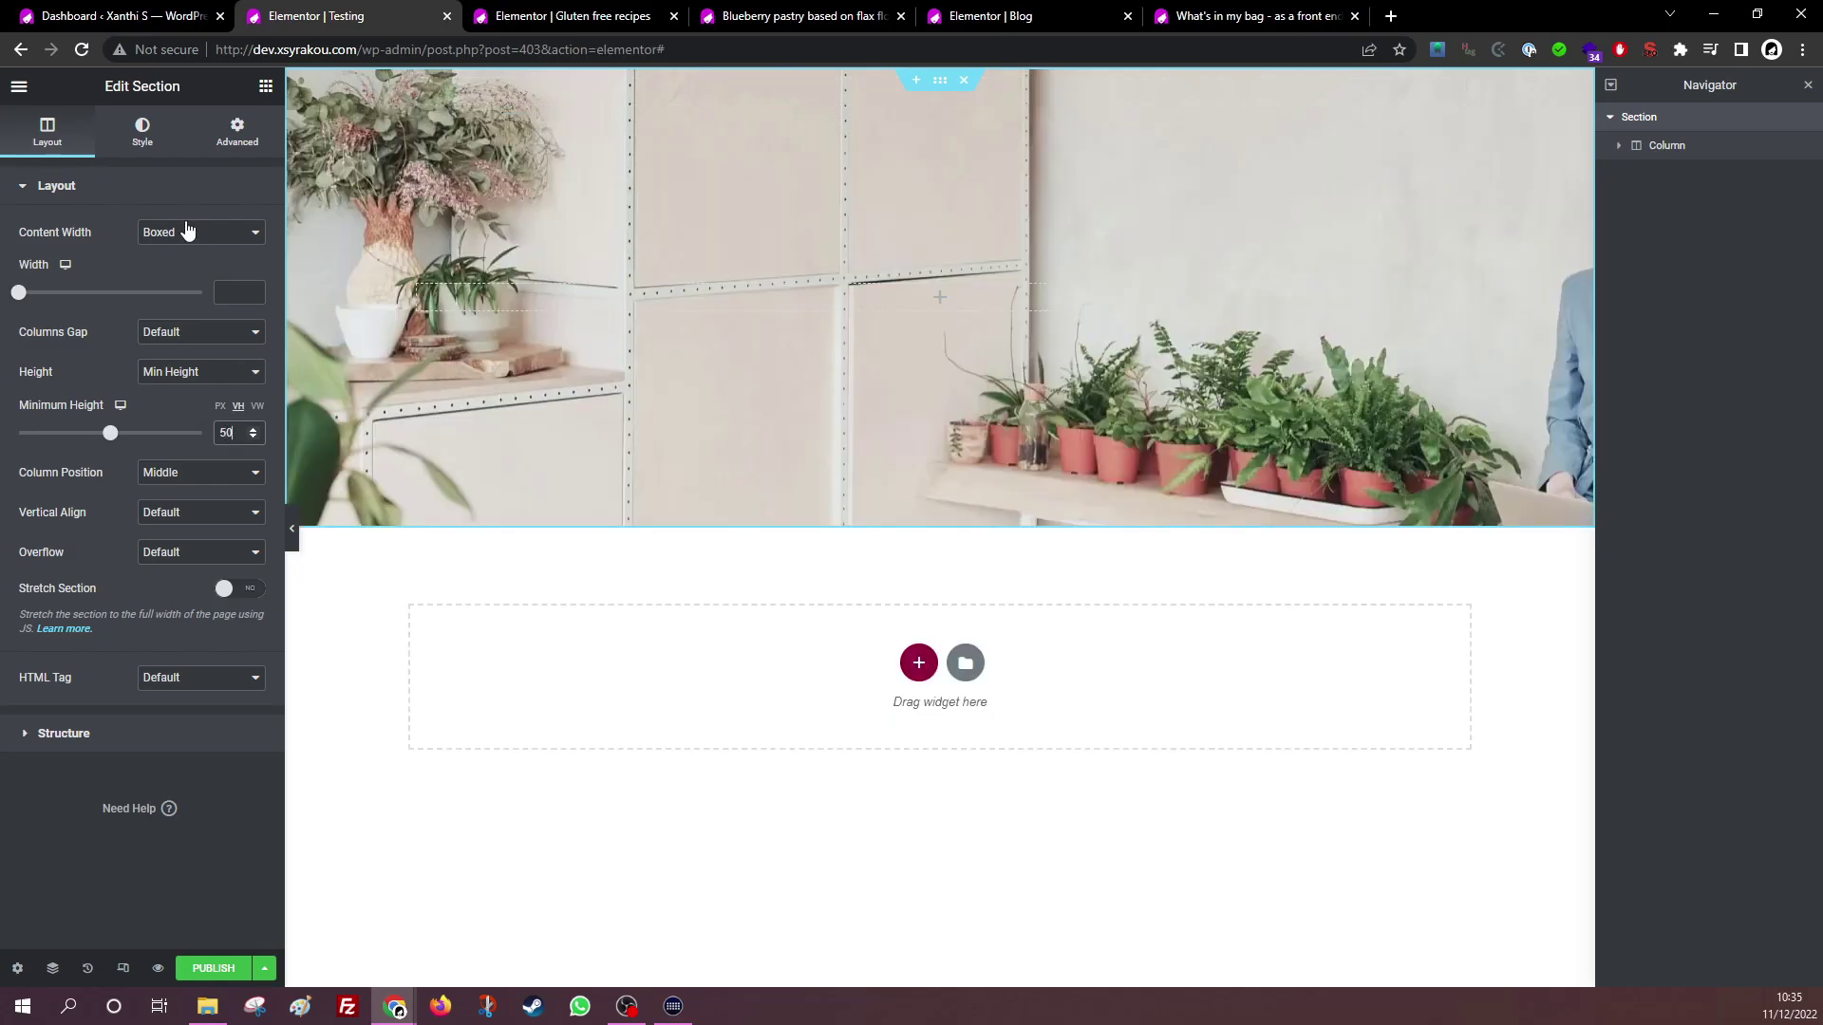
key("BackSpace")
key("BackSpace")
type("100")
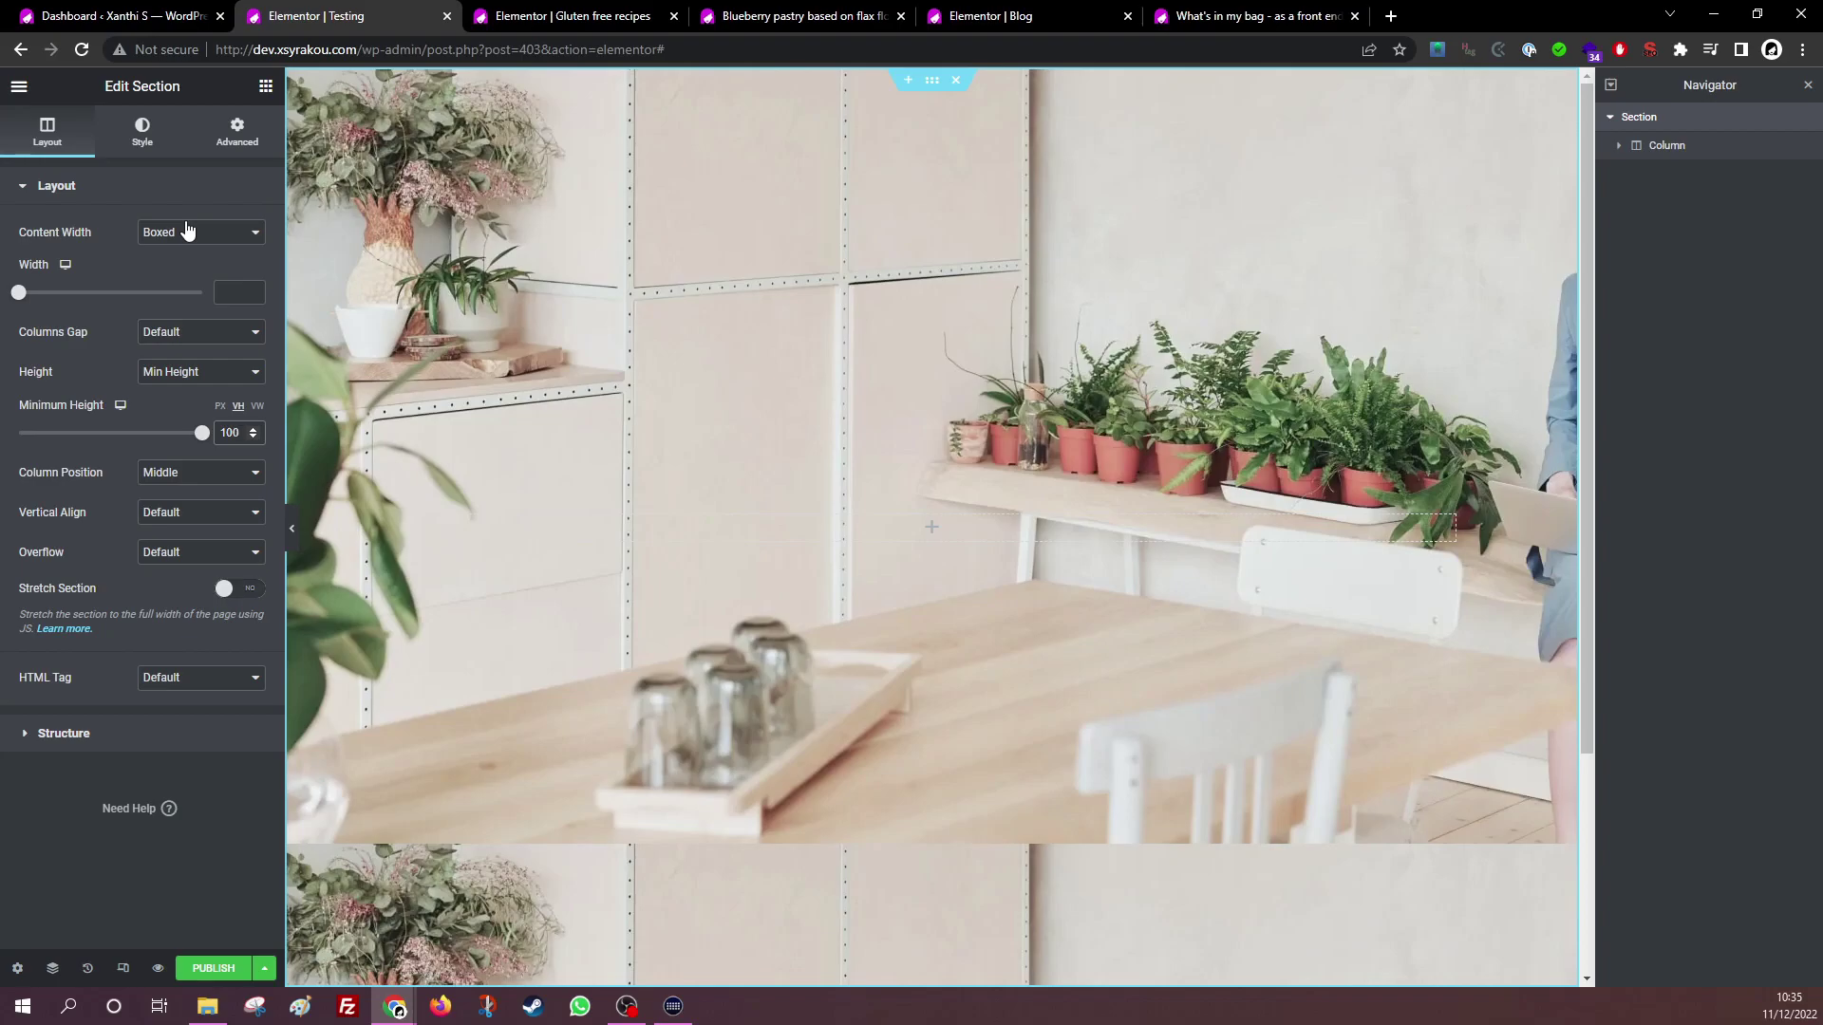
key("BackSpace")
key("BackSpace")
key("BackSpace")
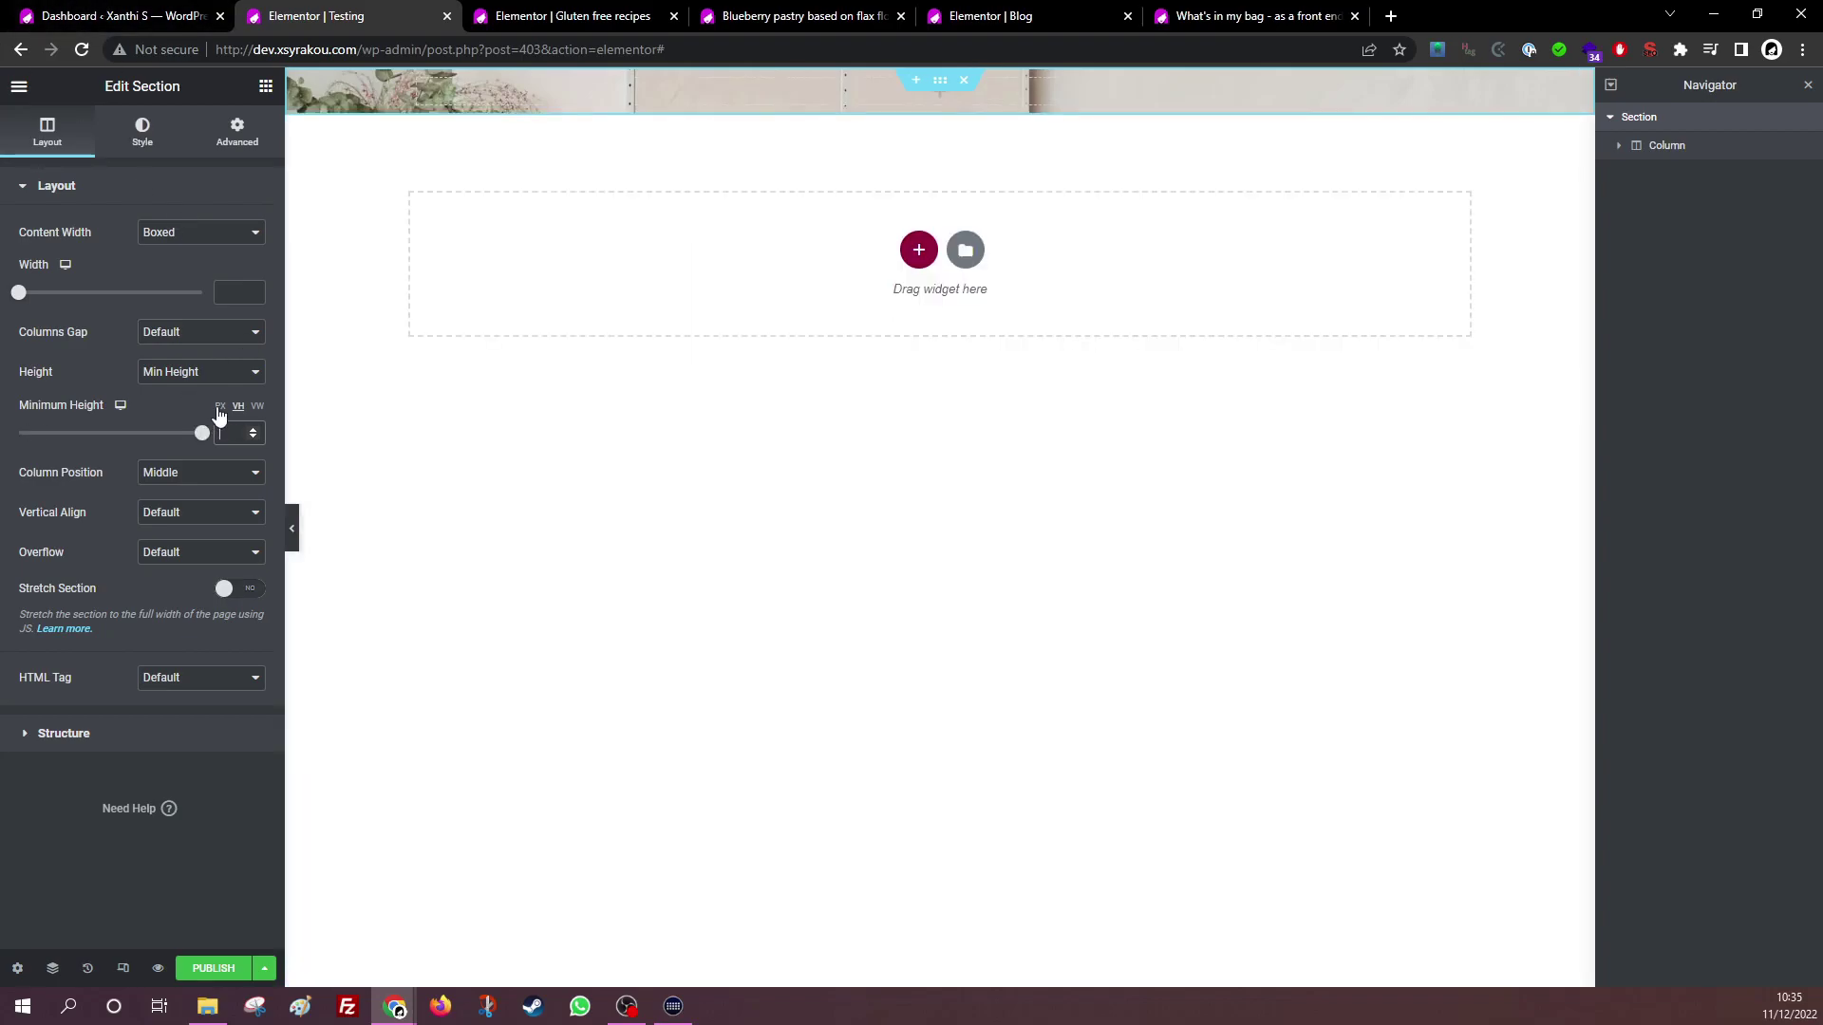
left_click(220, 408)
type("500")
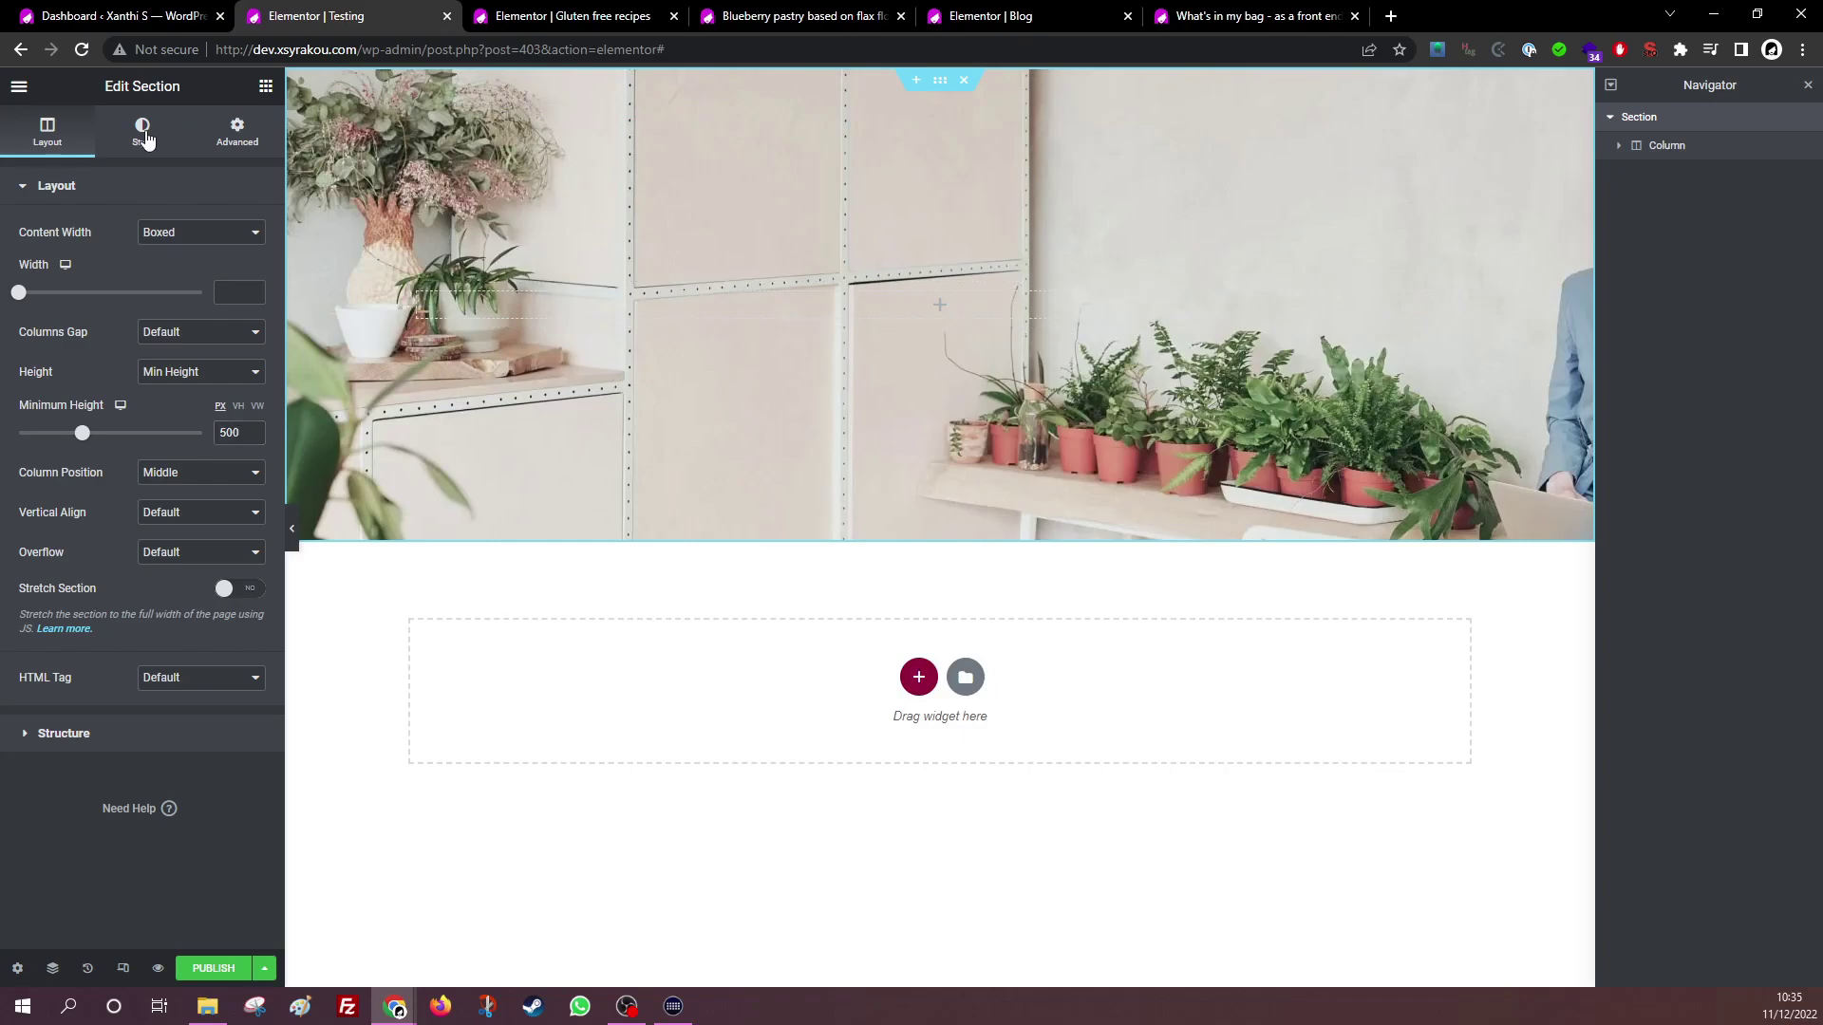
Centre the section's background image and set it to cover
left_click(145, 139)
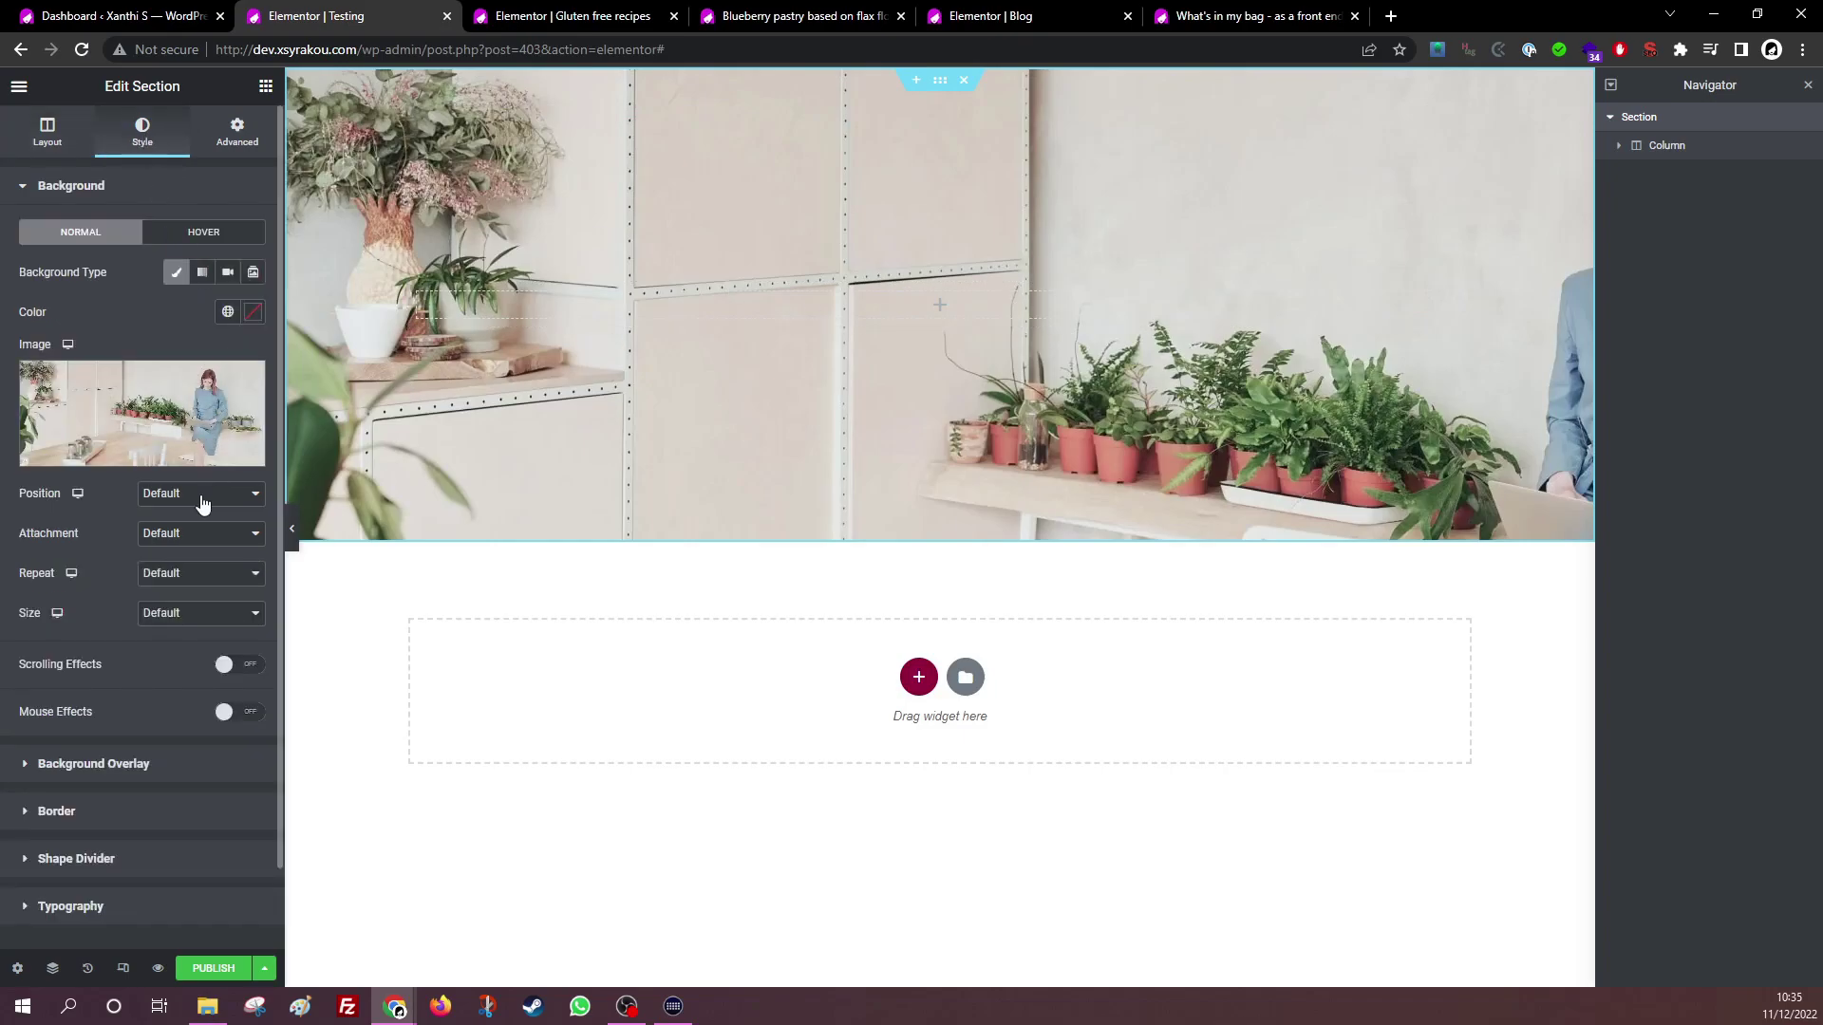
left_click(186, 528)
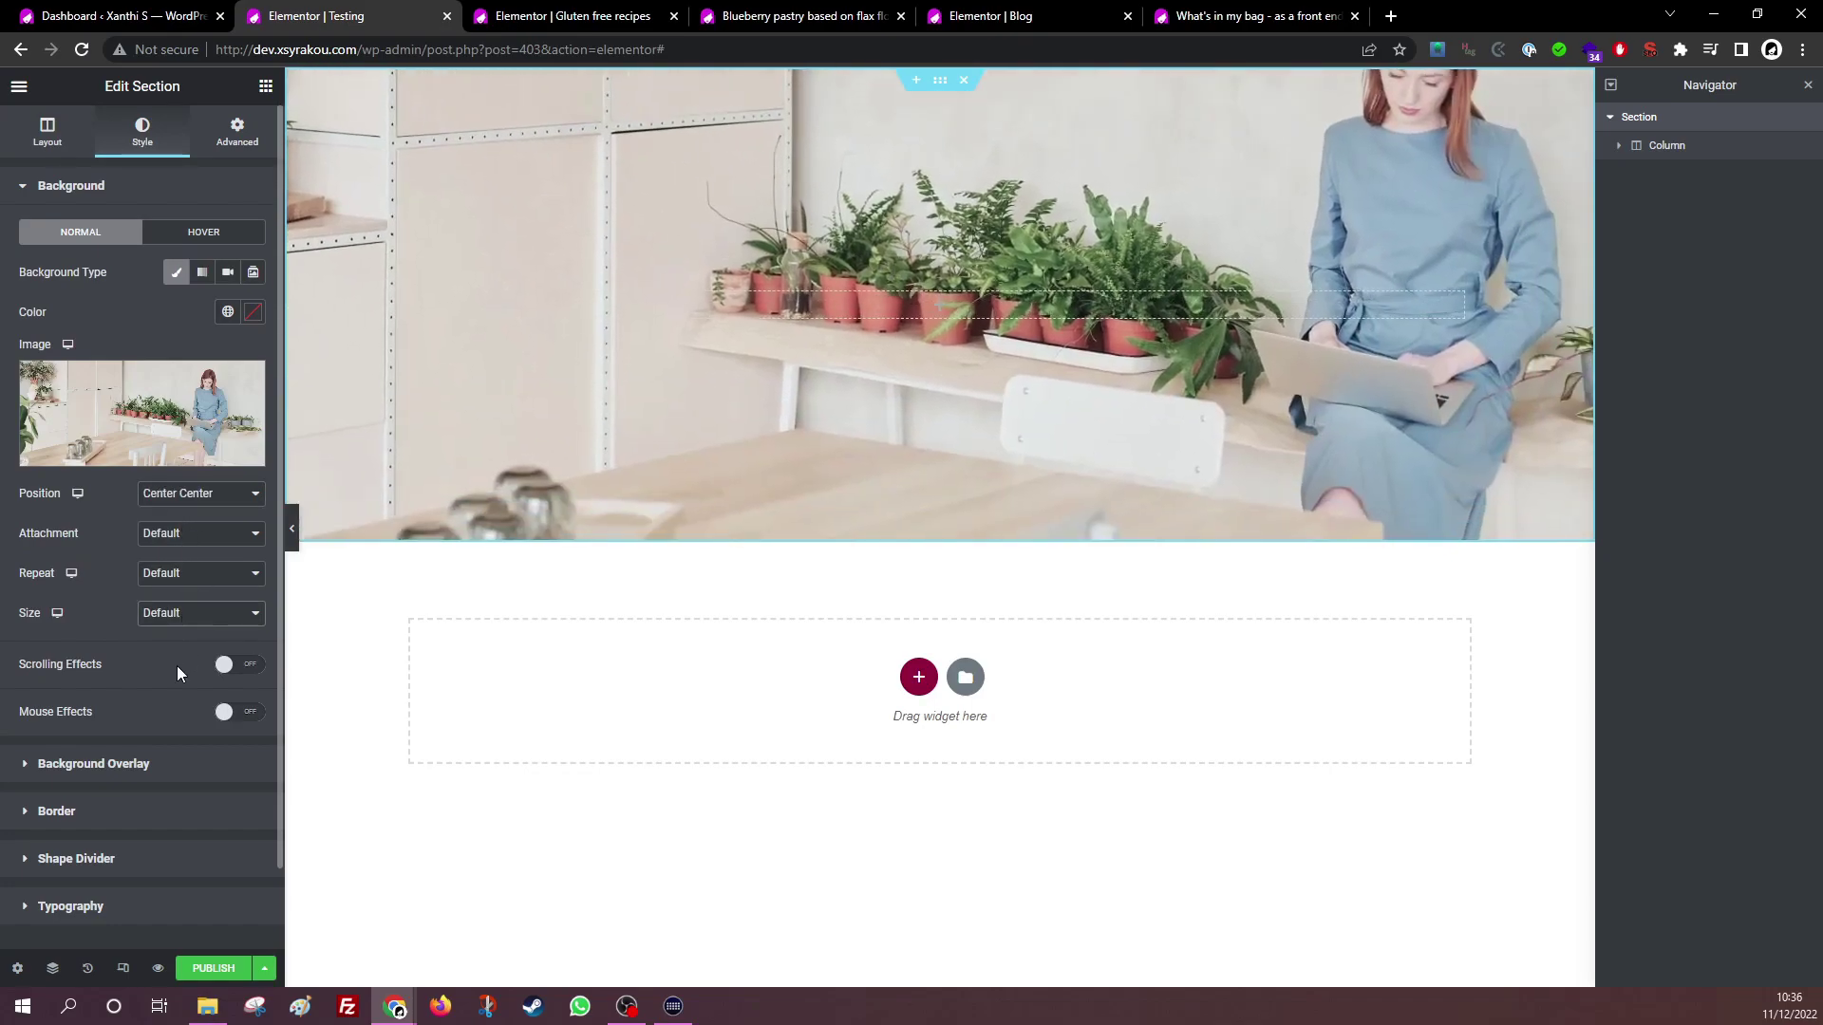
left_click(176, 664)
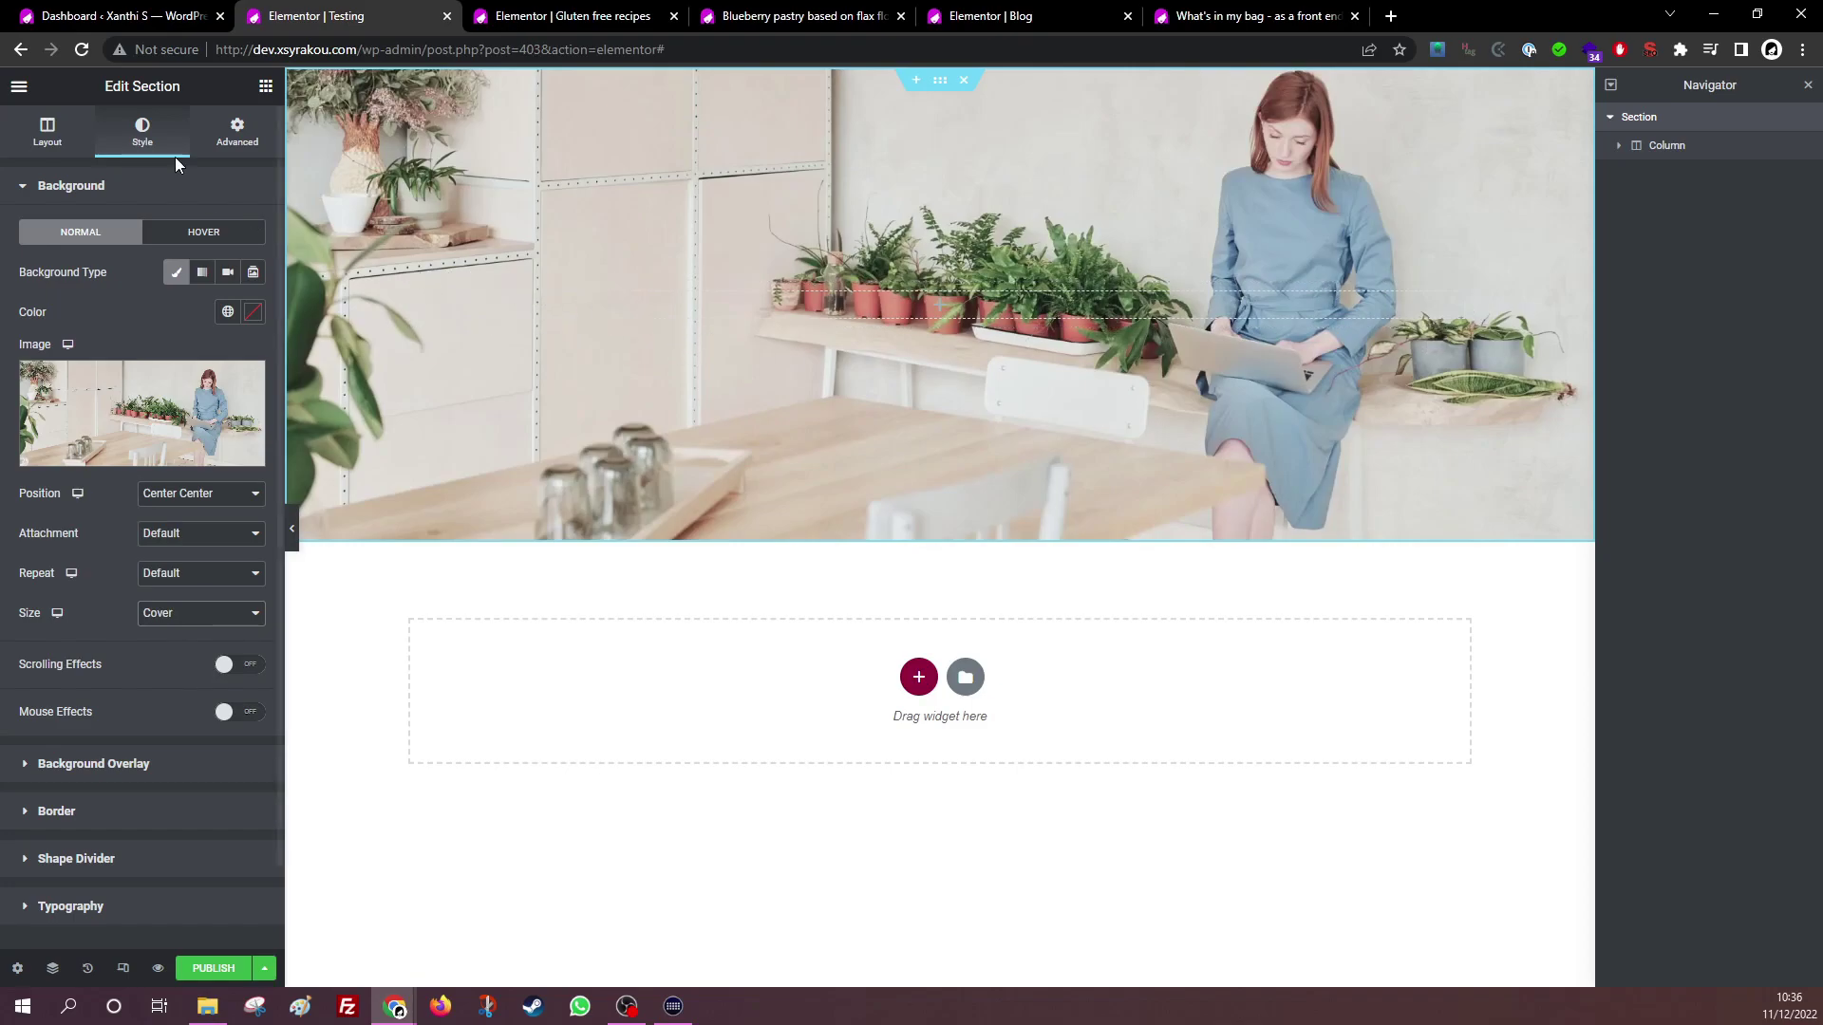
left_click(46, 138)
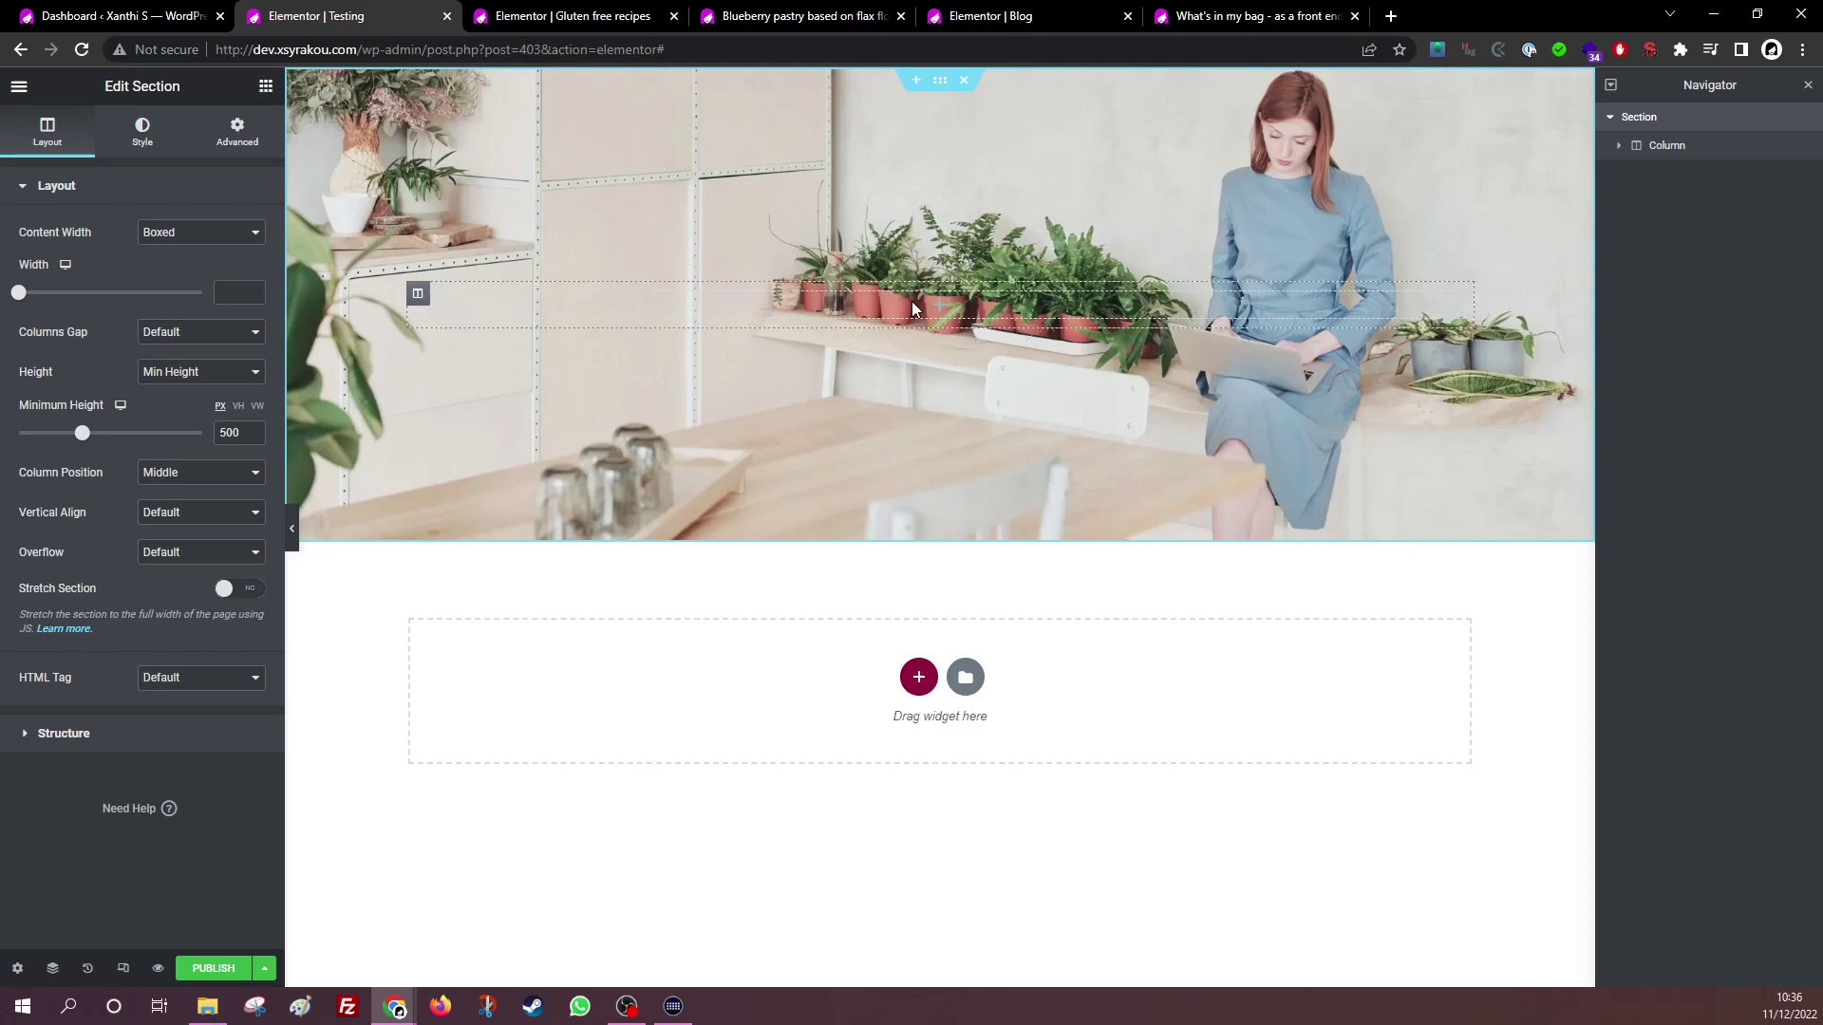
Clear the column's bottom padding and set its top padding to 0
left_click(417, 295)
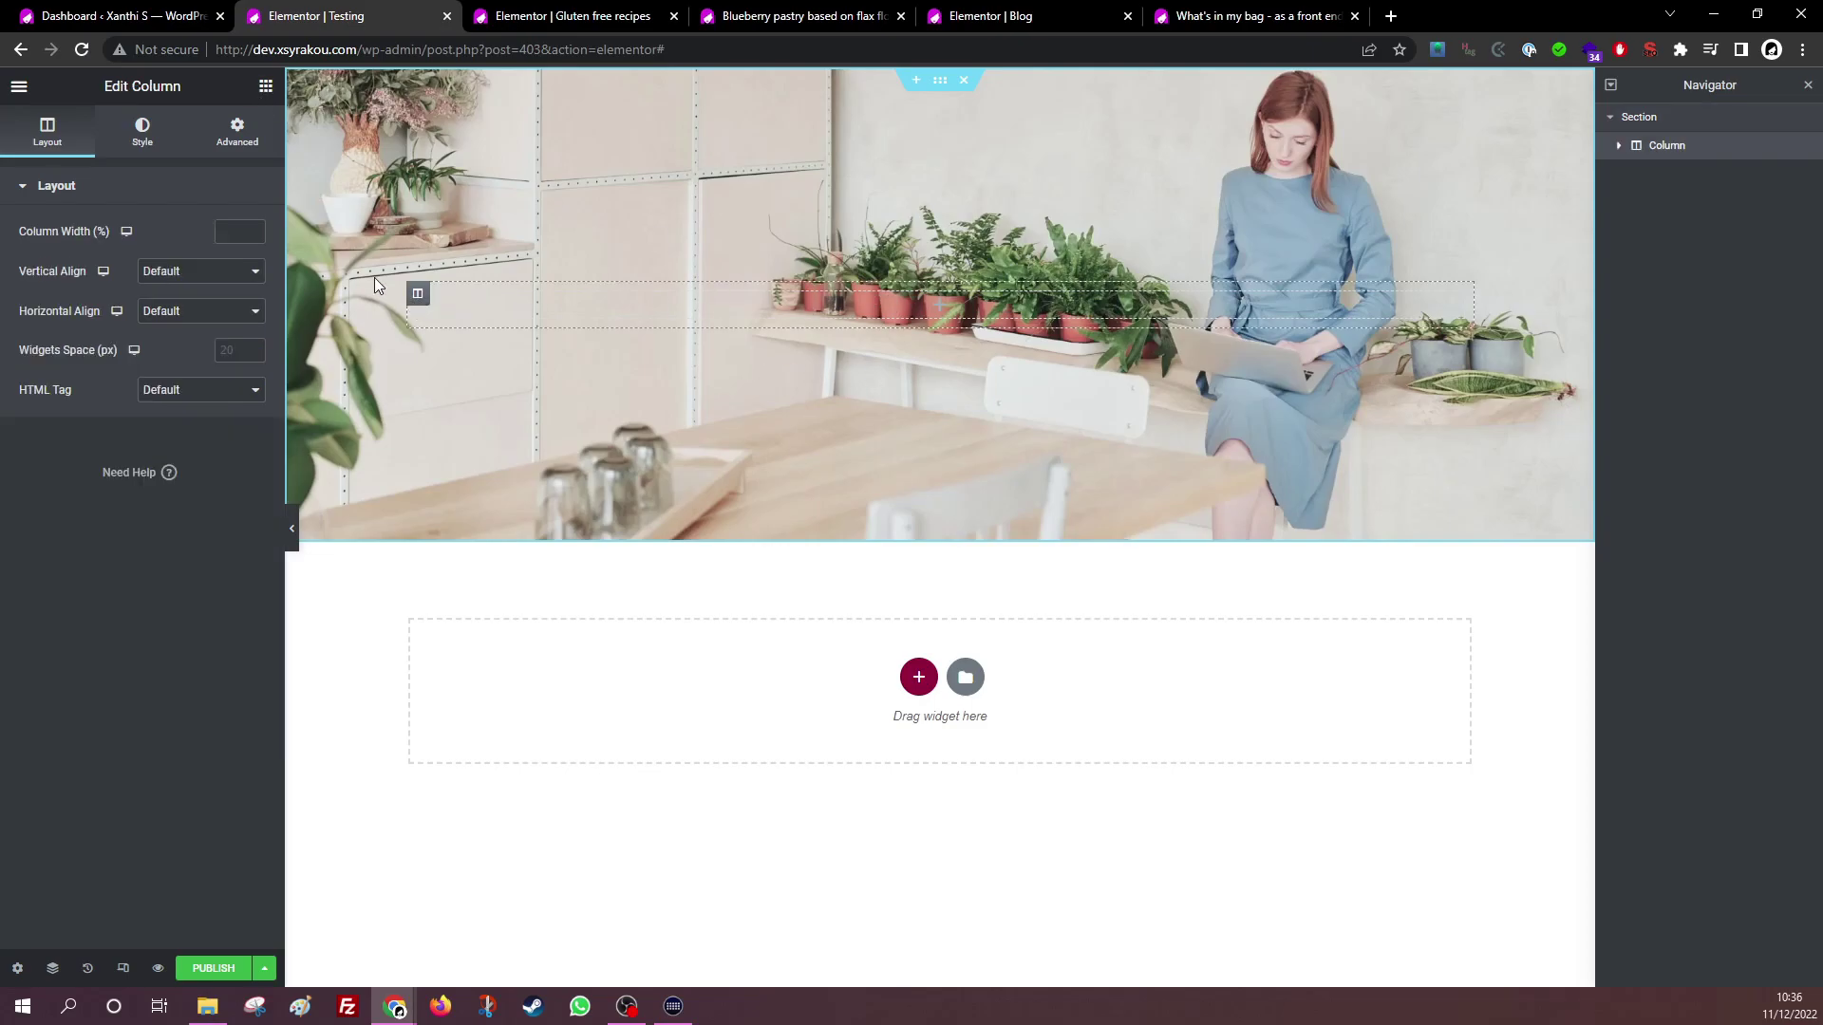
left_click(235, 142)
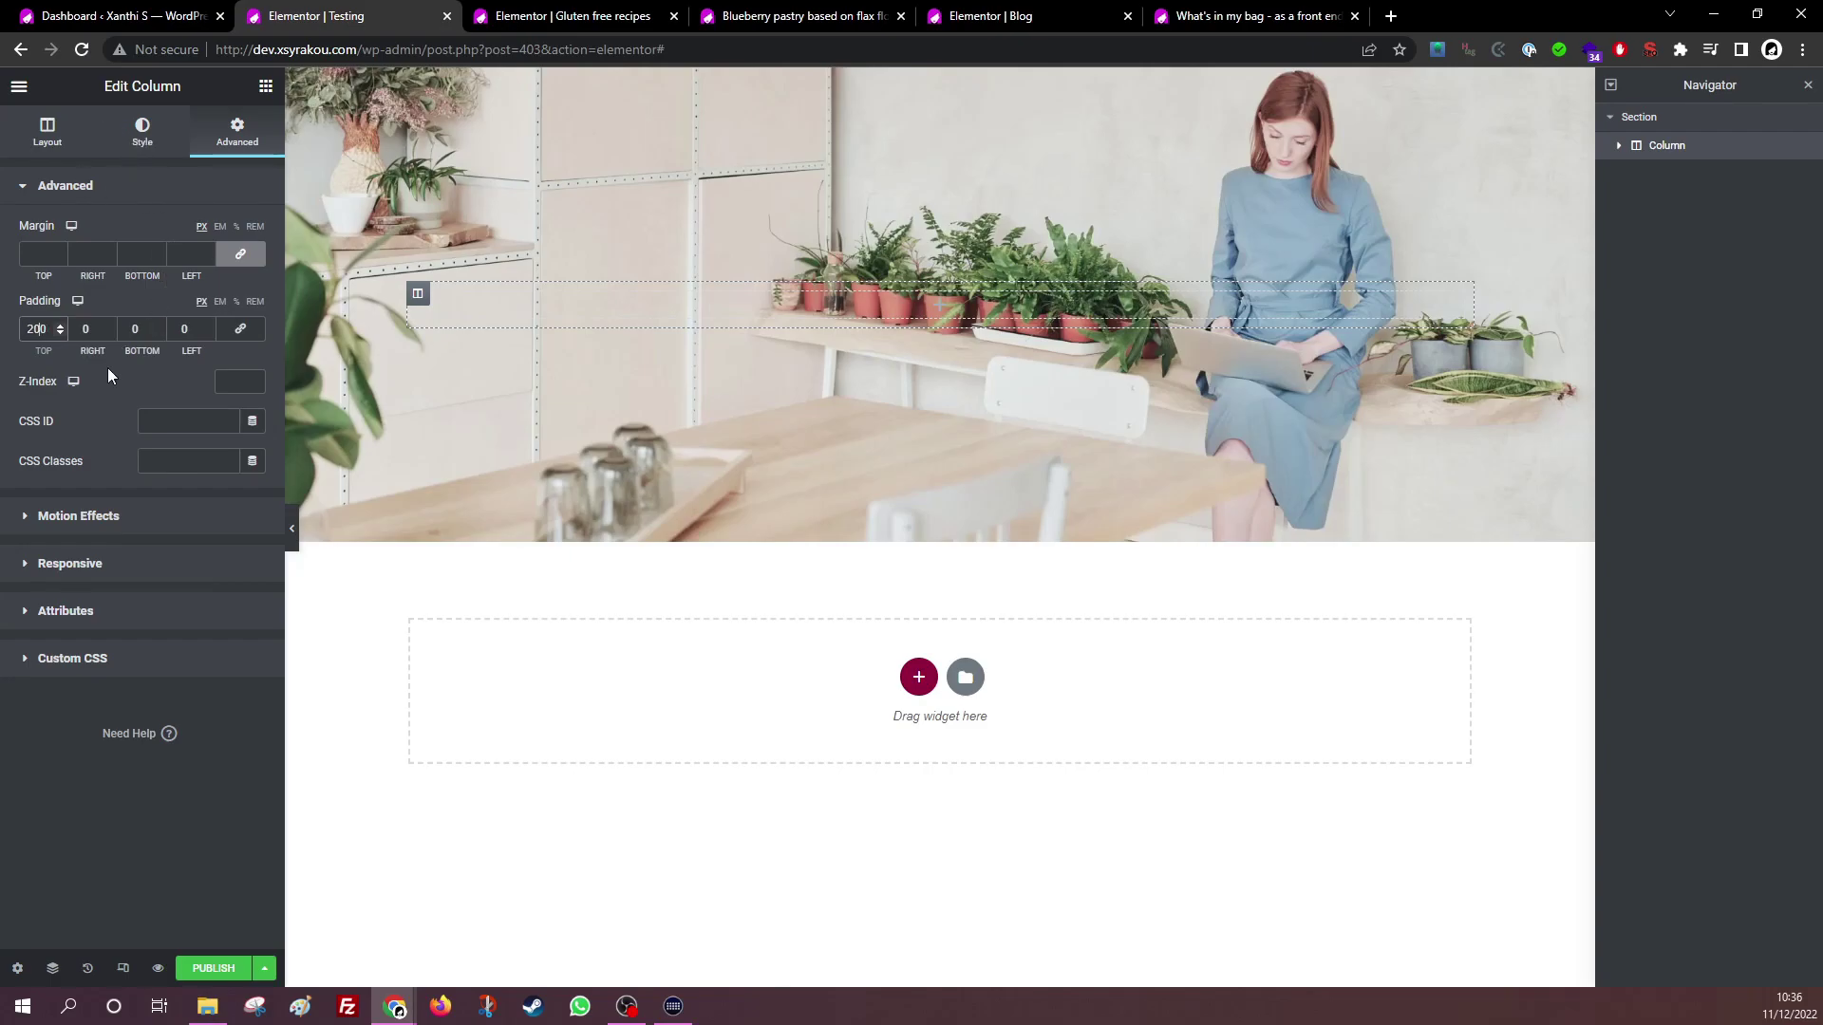
left_click(123, 328)
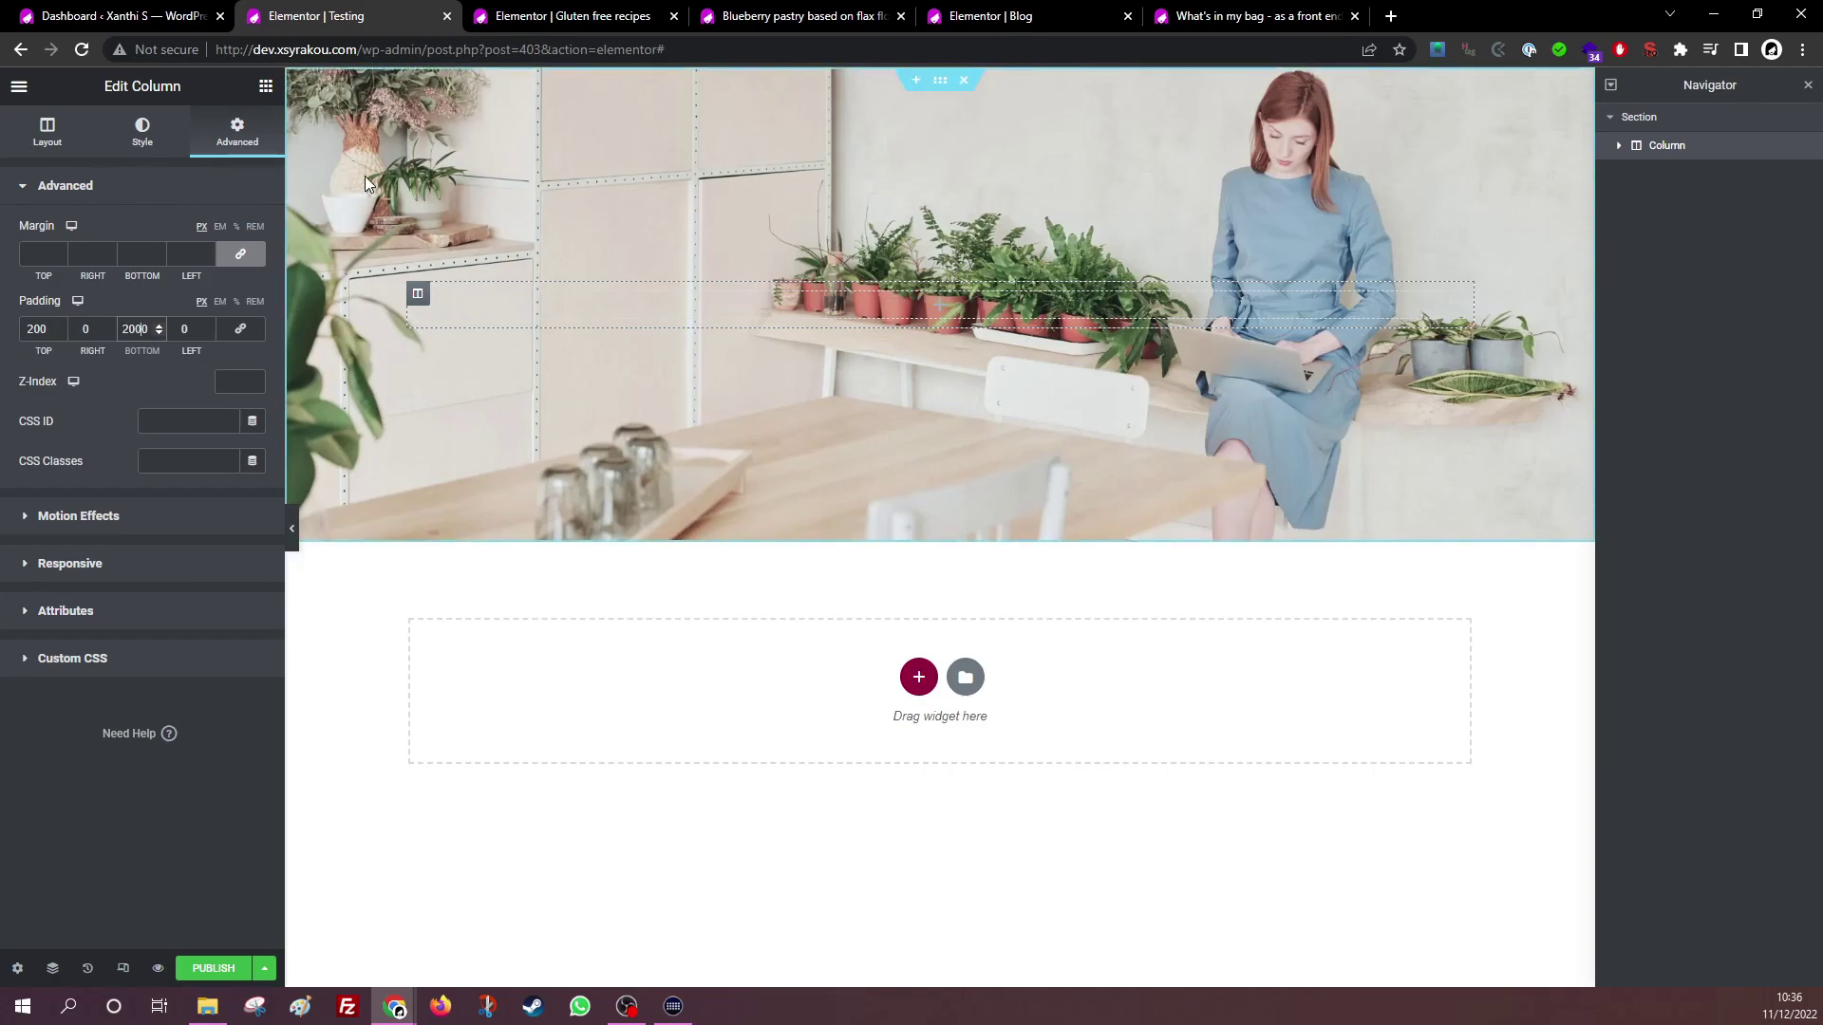
key("BackSpace")
key("BackSpace")
key("BackSpace")
double_click(36, 329)
key("BackSpace")
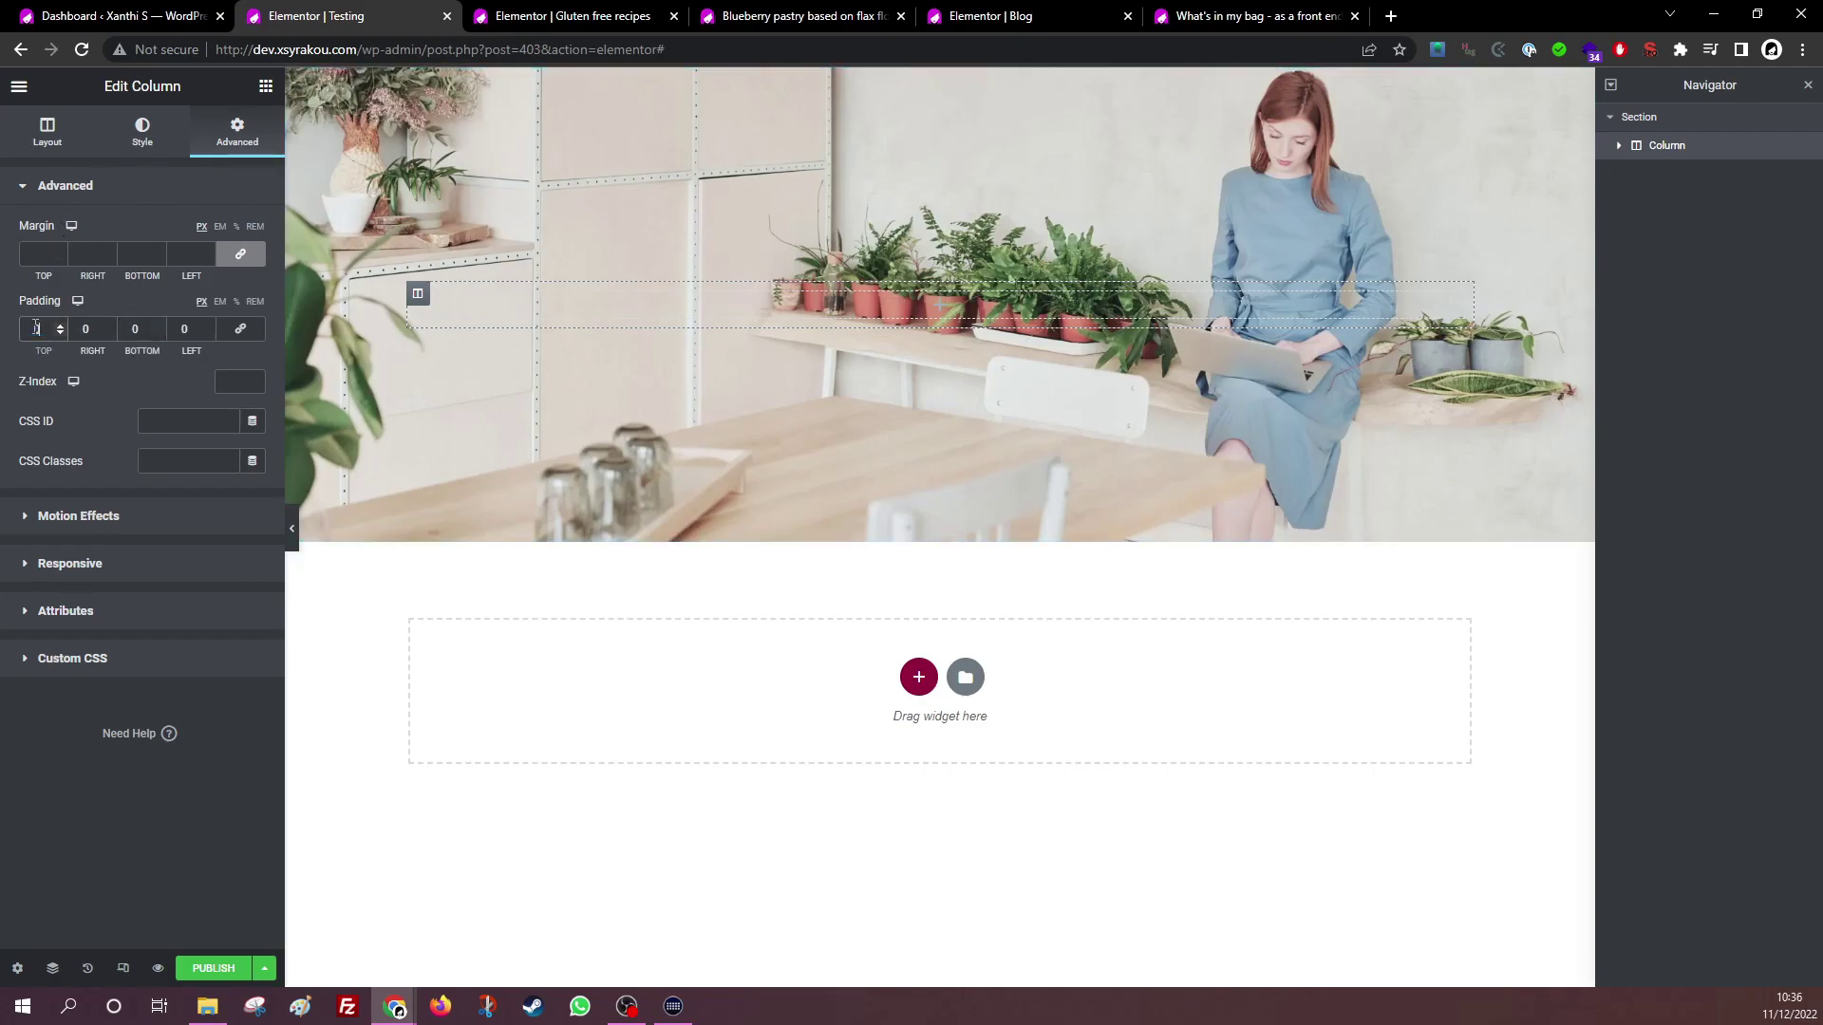
type("0")
Place a Heading widget in the column reading 'welcome to my website'
left_click(269, 91)
left_click_drag(211, 318, 736, 304)
triple_click(134, 276)
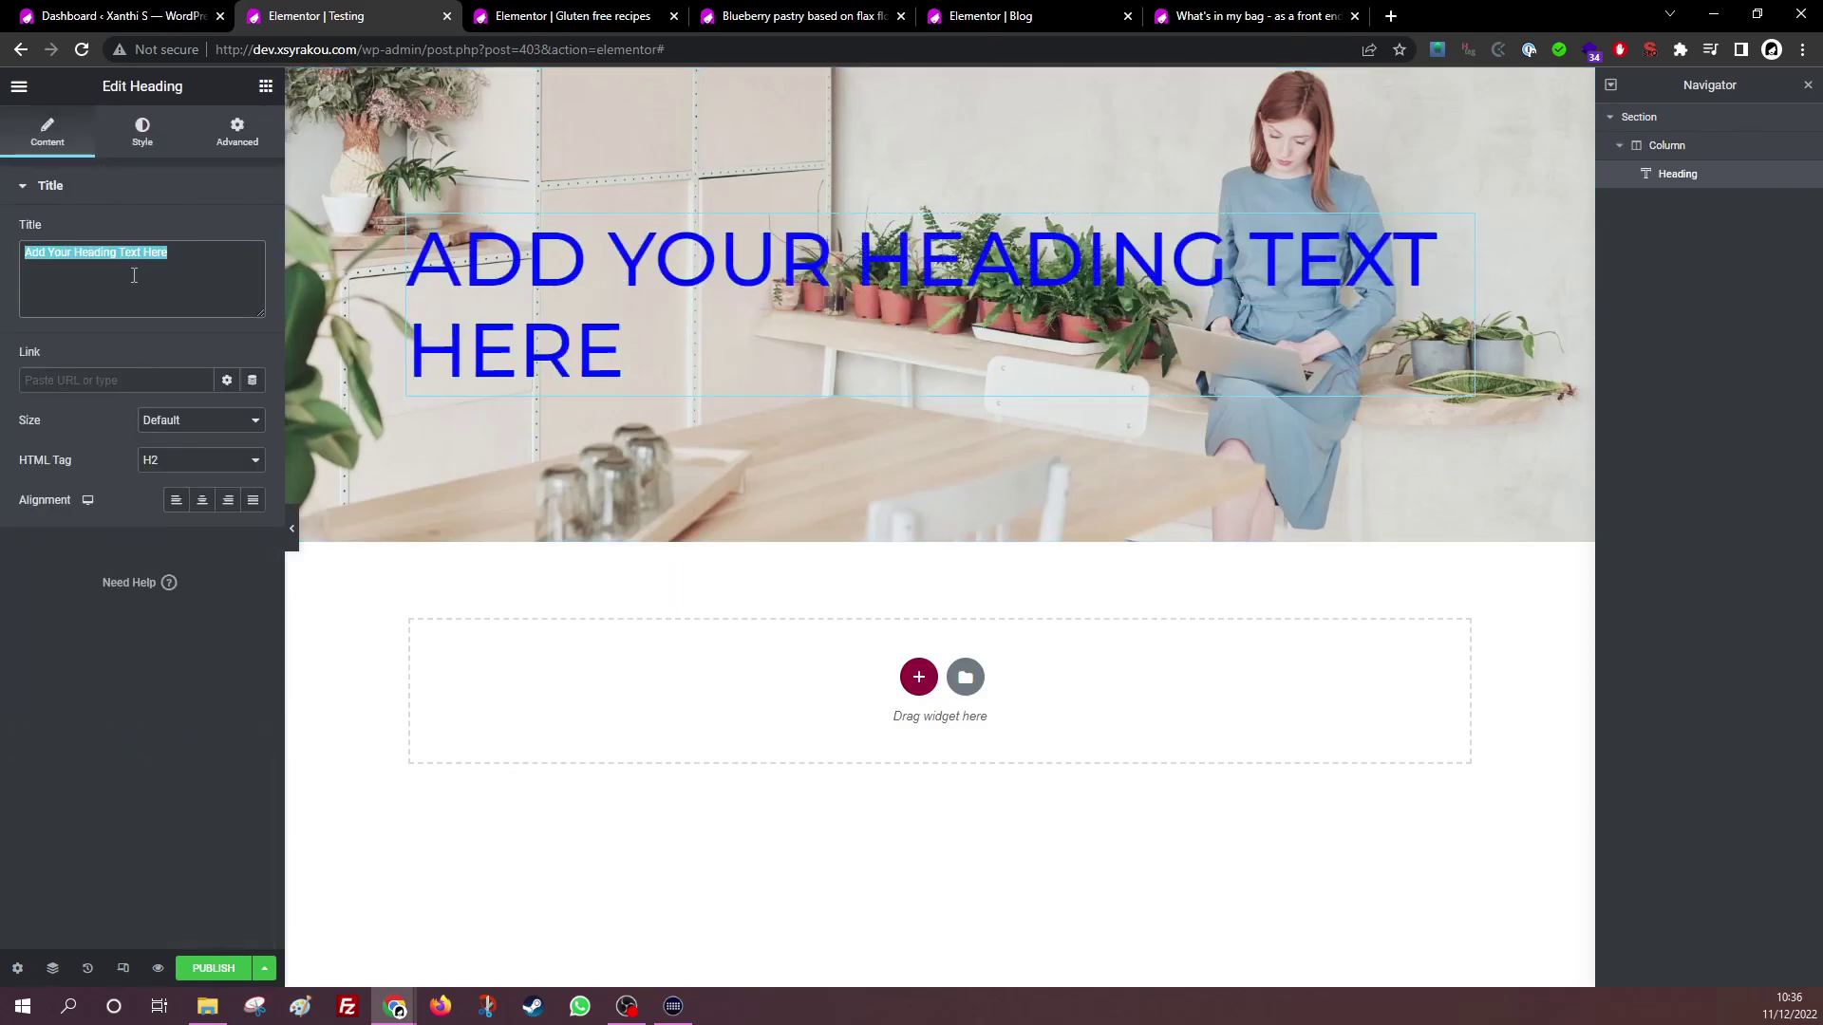
type("welco")
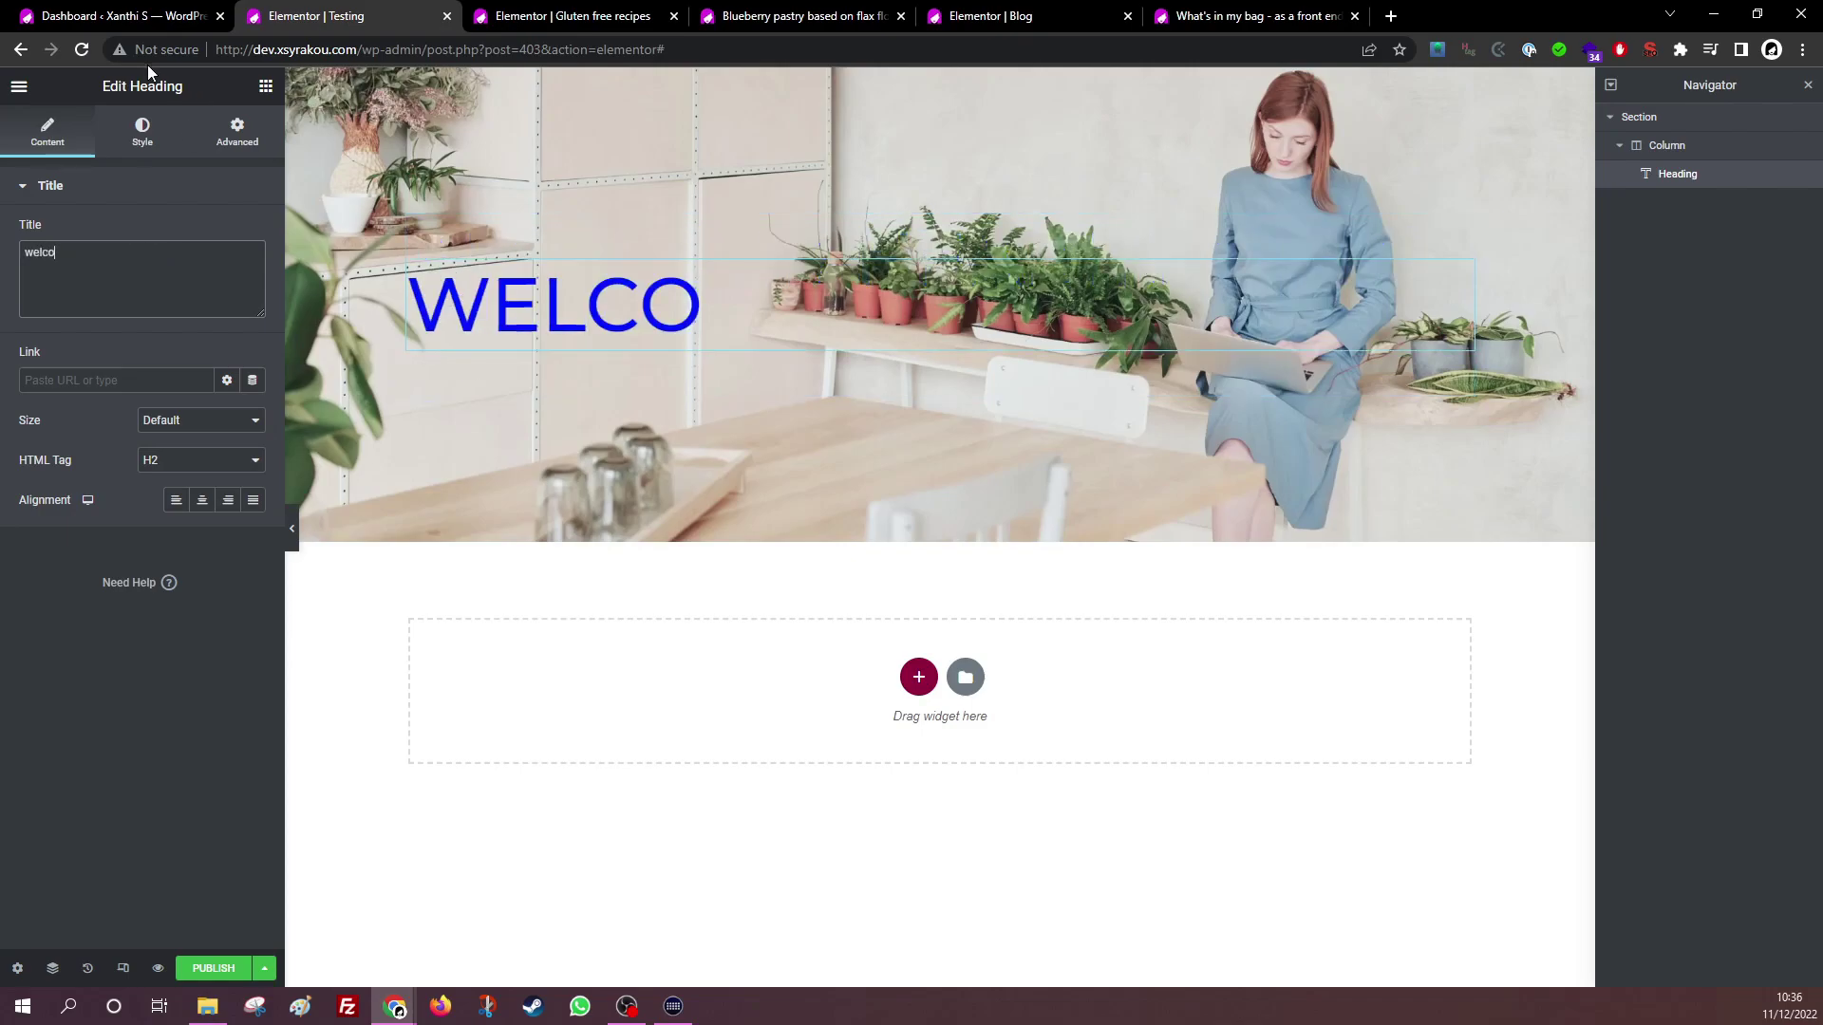
type("me to my website")
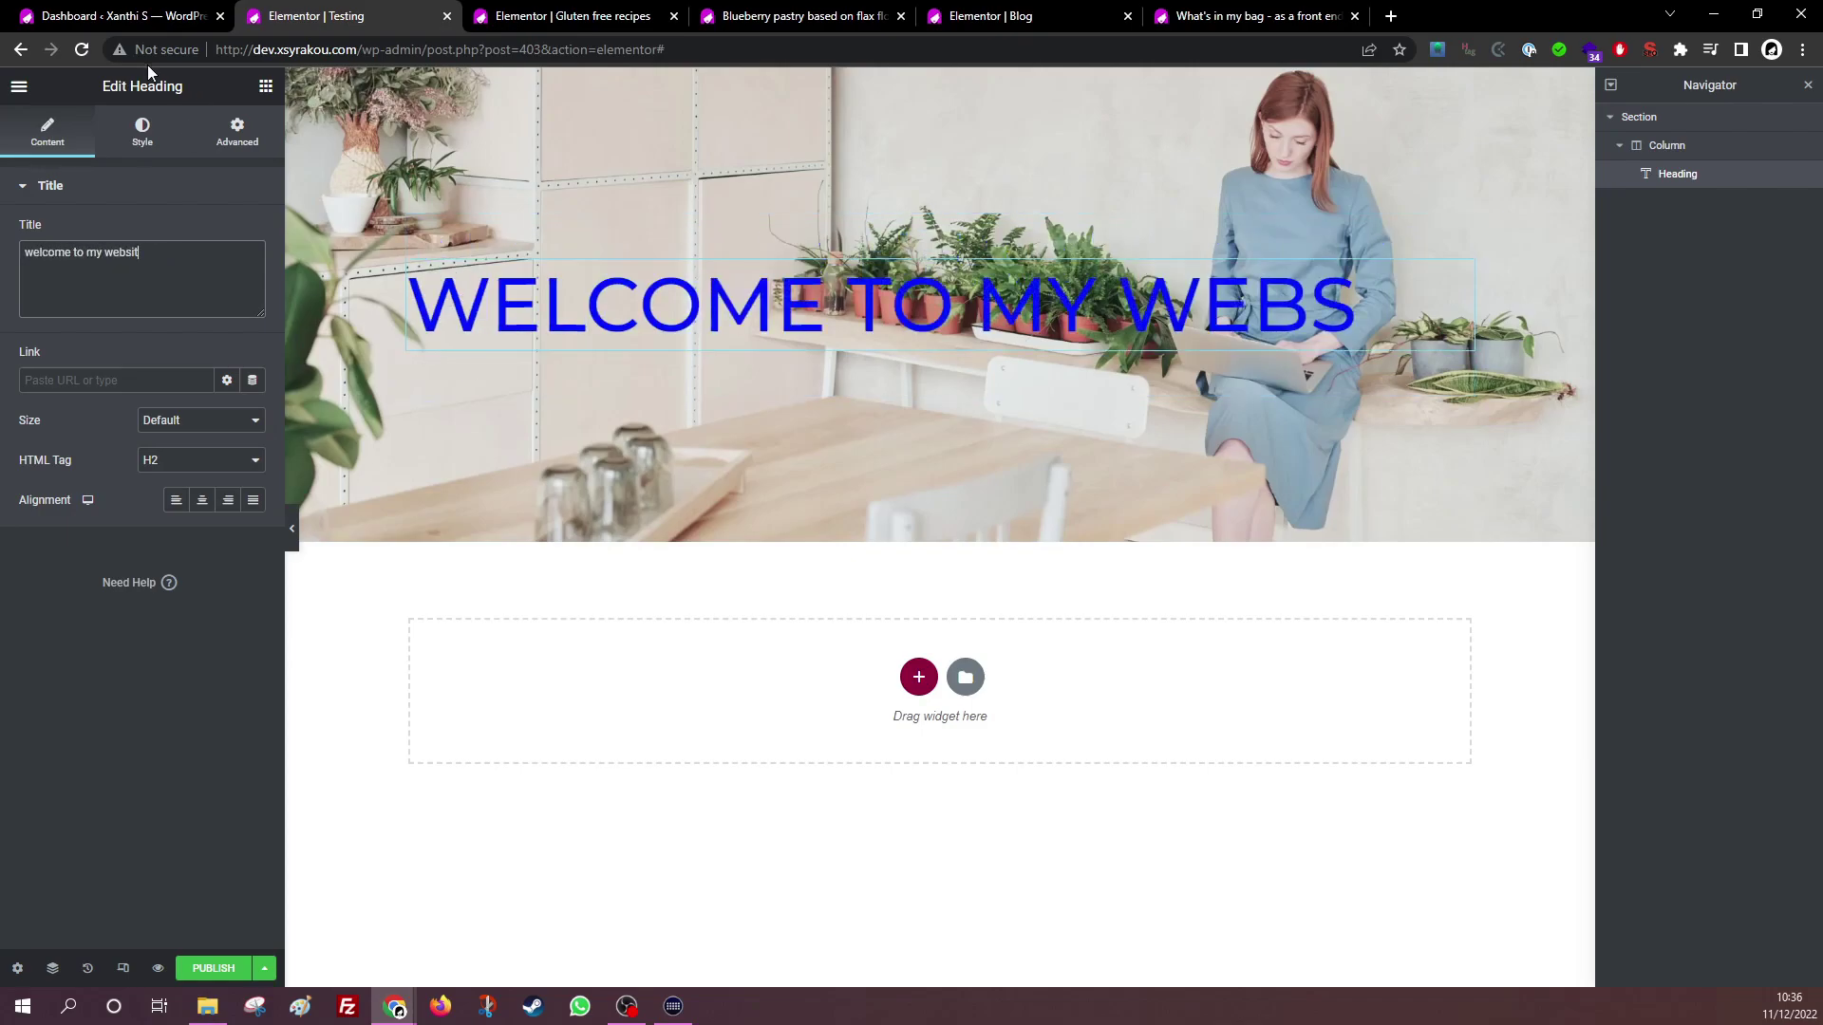
left_click(139, 134)
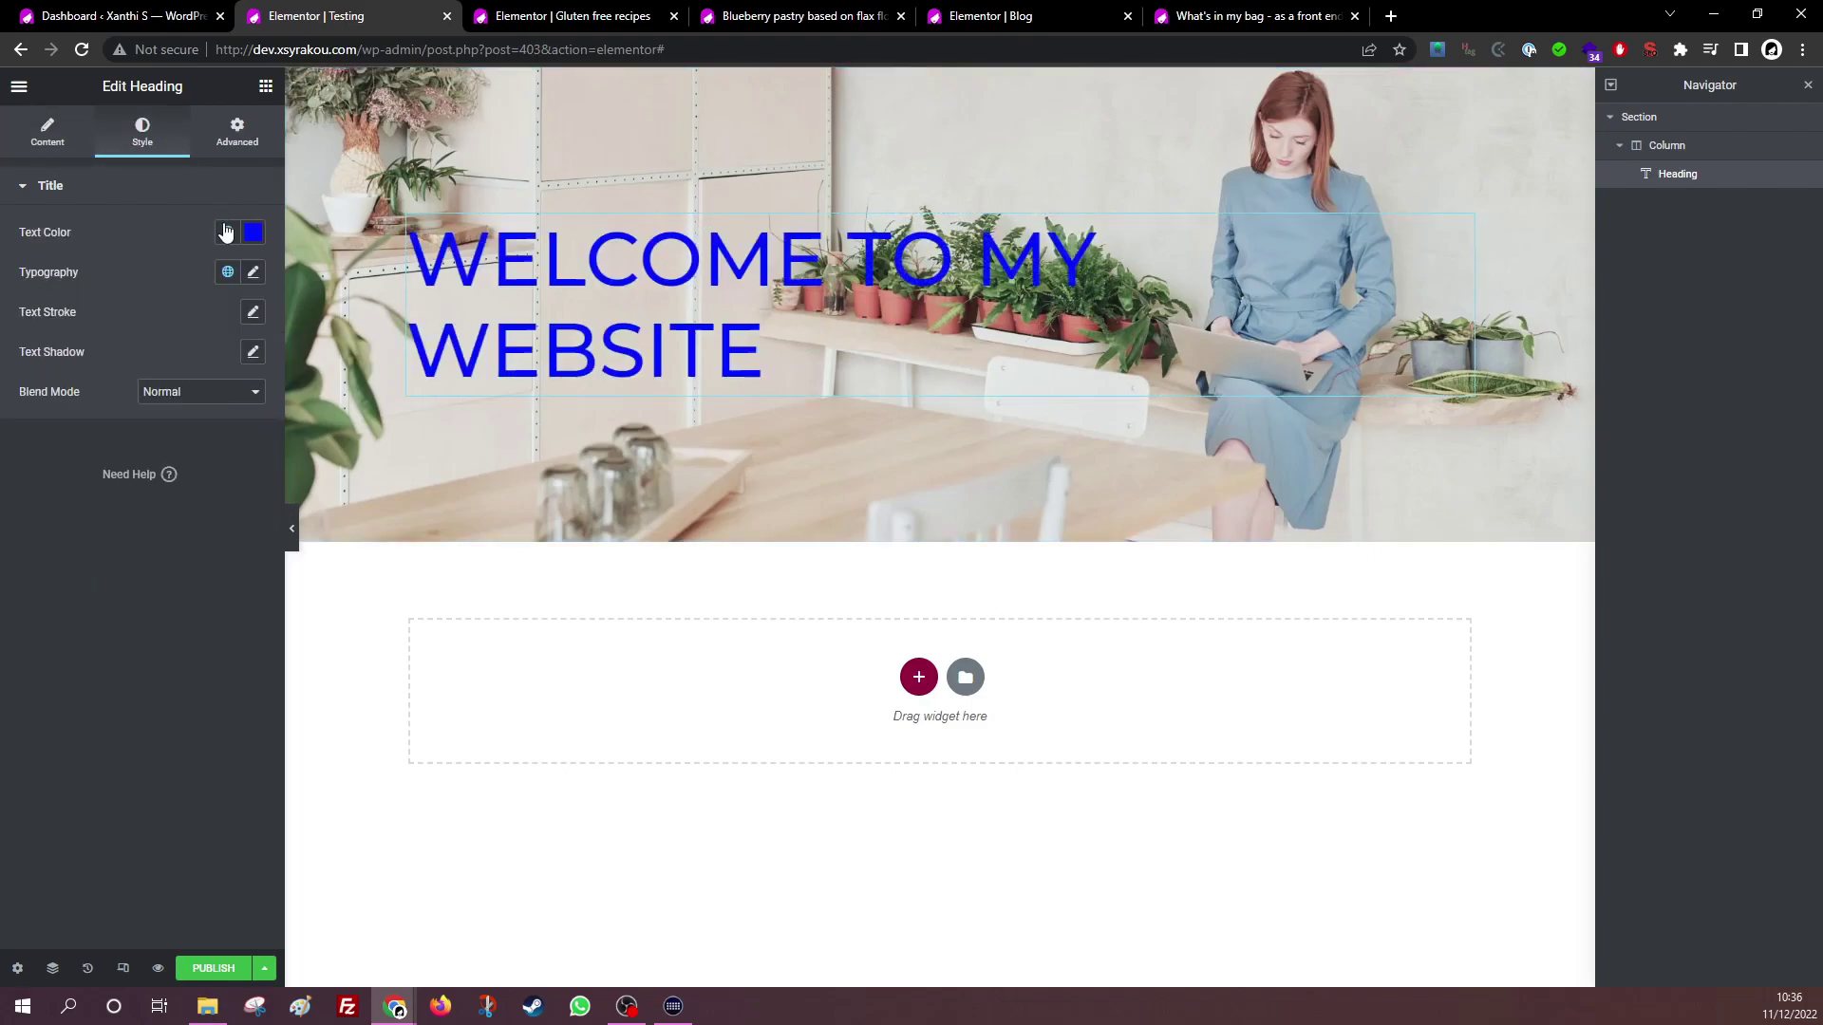
left_click(226, 233)
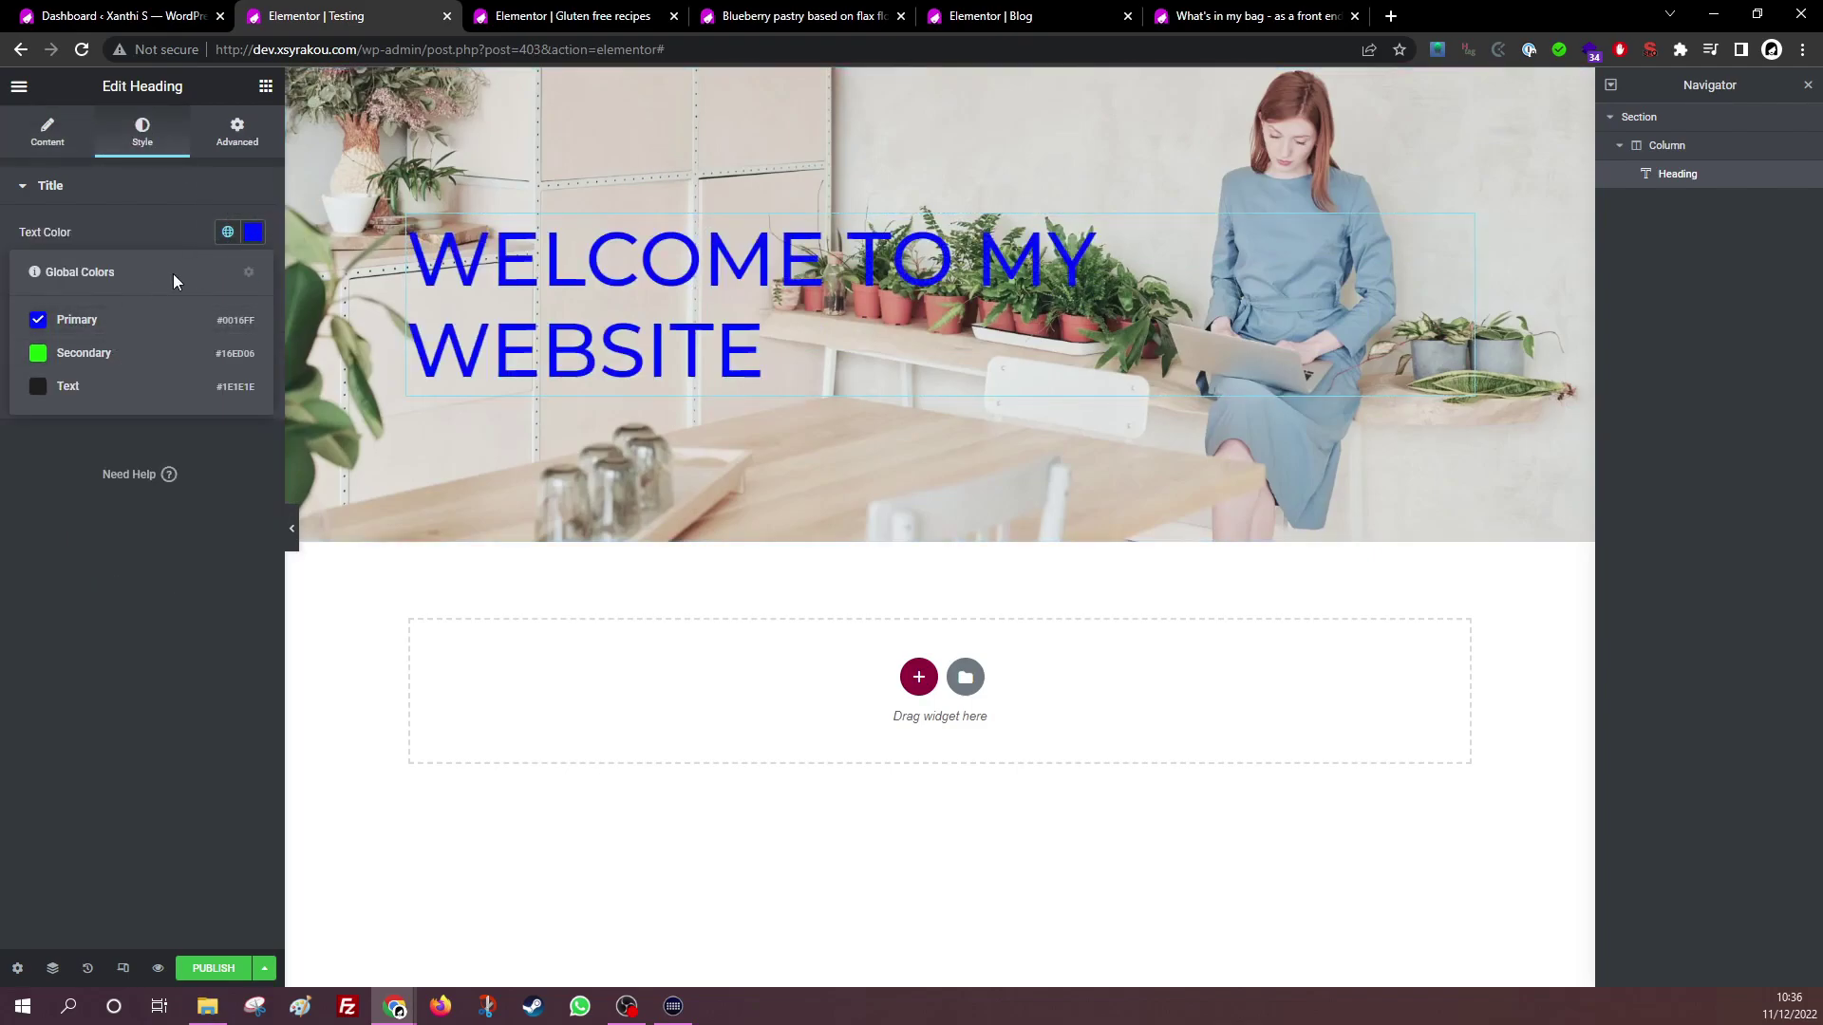
Create a global custom colour named White with value #FFFFFF and save it
left_click(252, 275)
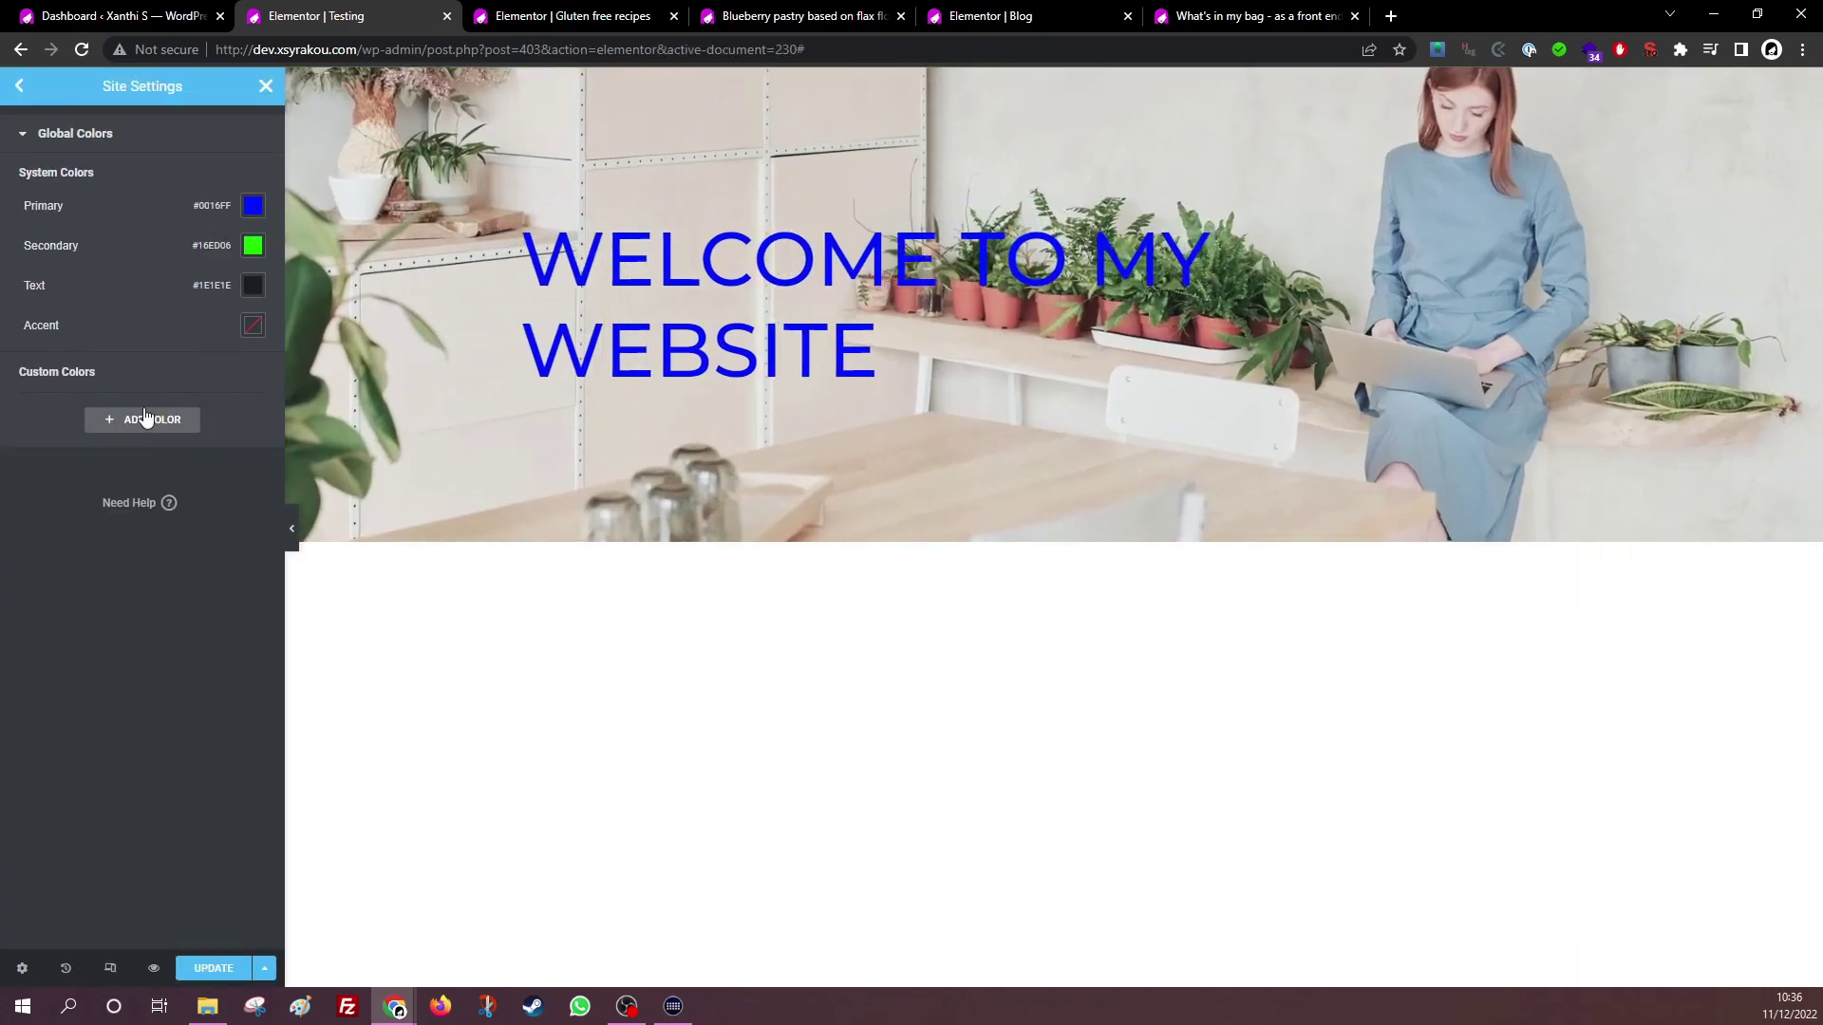
left_click(145, 419)
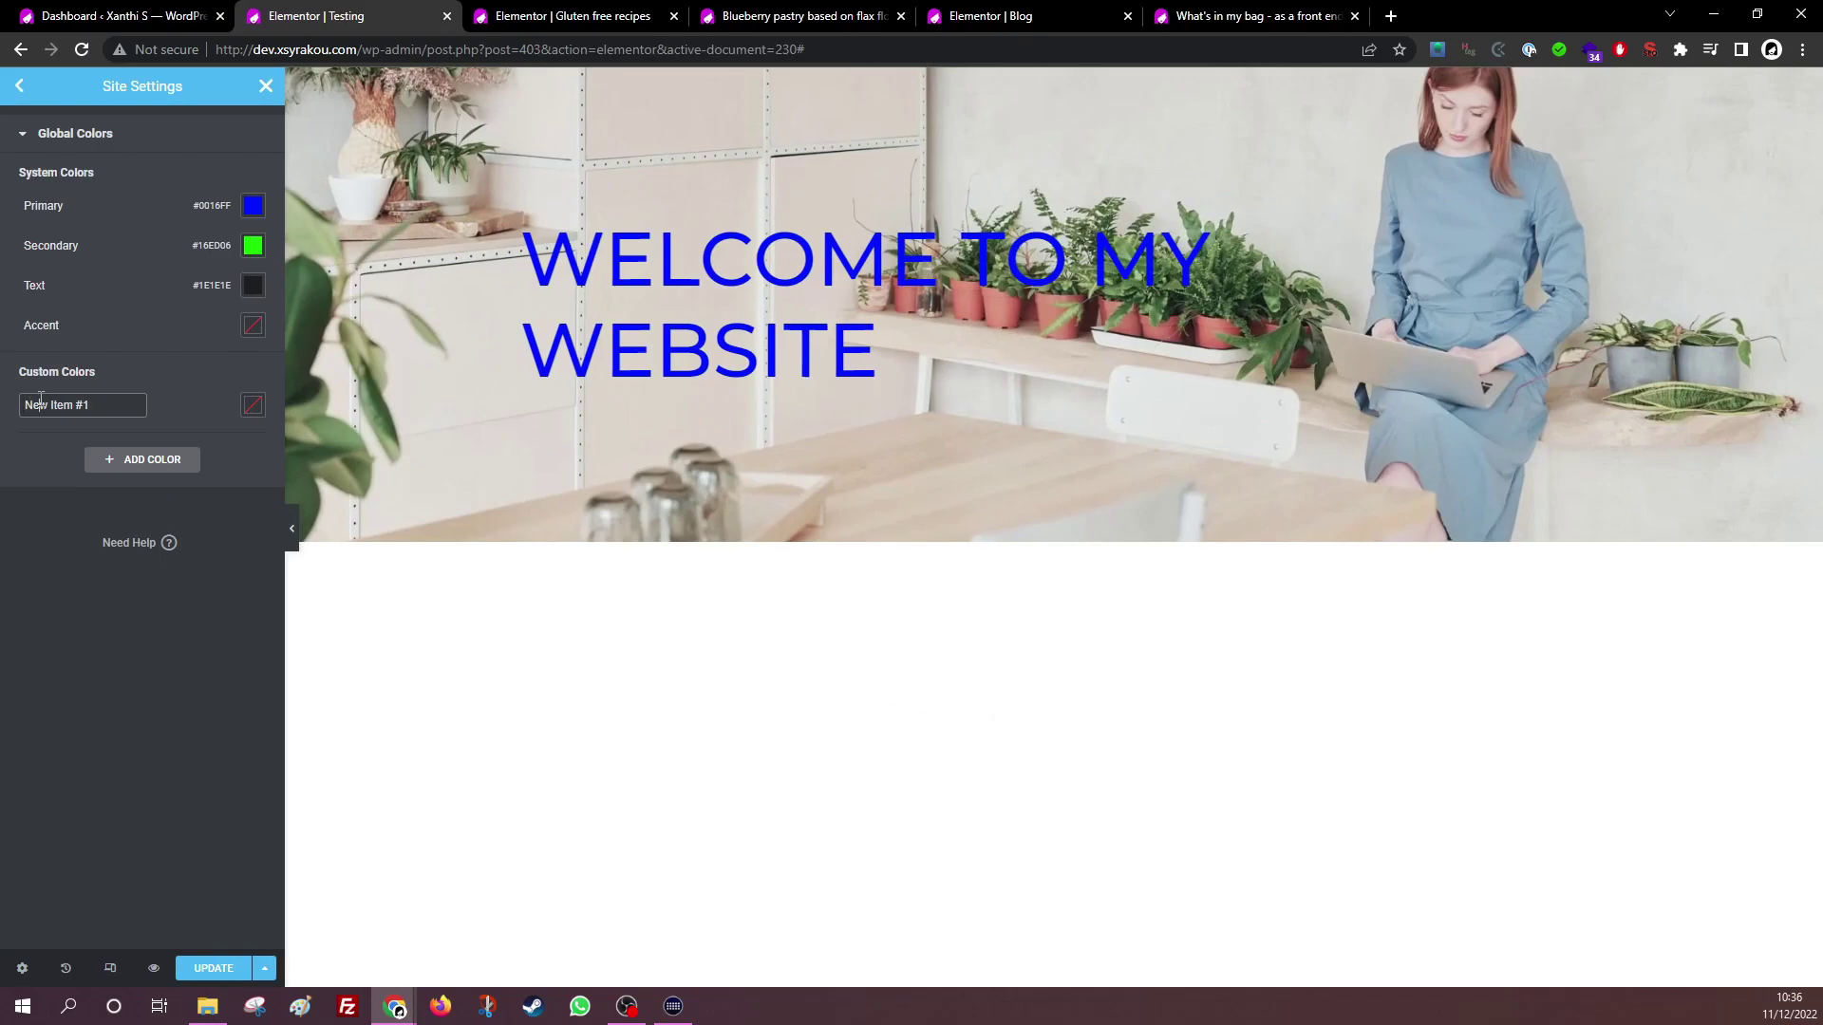
left_click_drag(24, 404, 194, 345)
type("White")
left_click(252, 405)
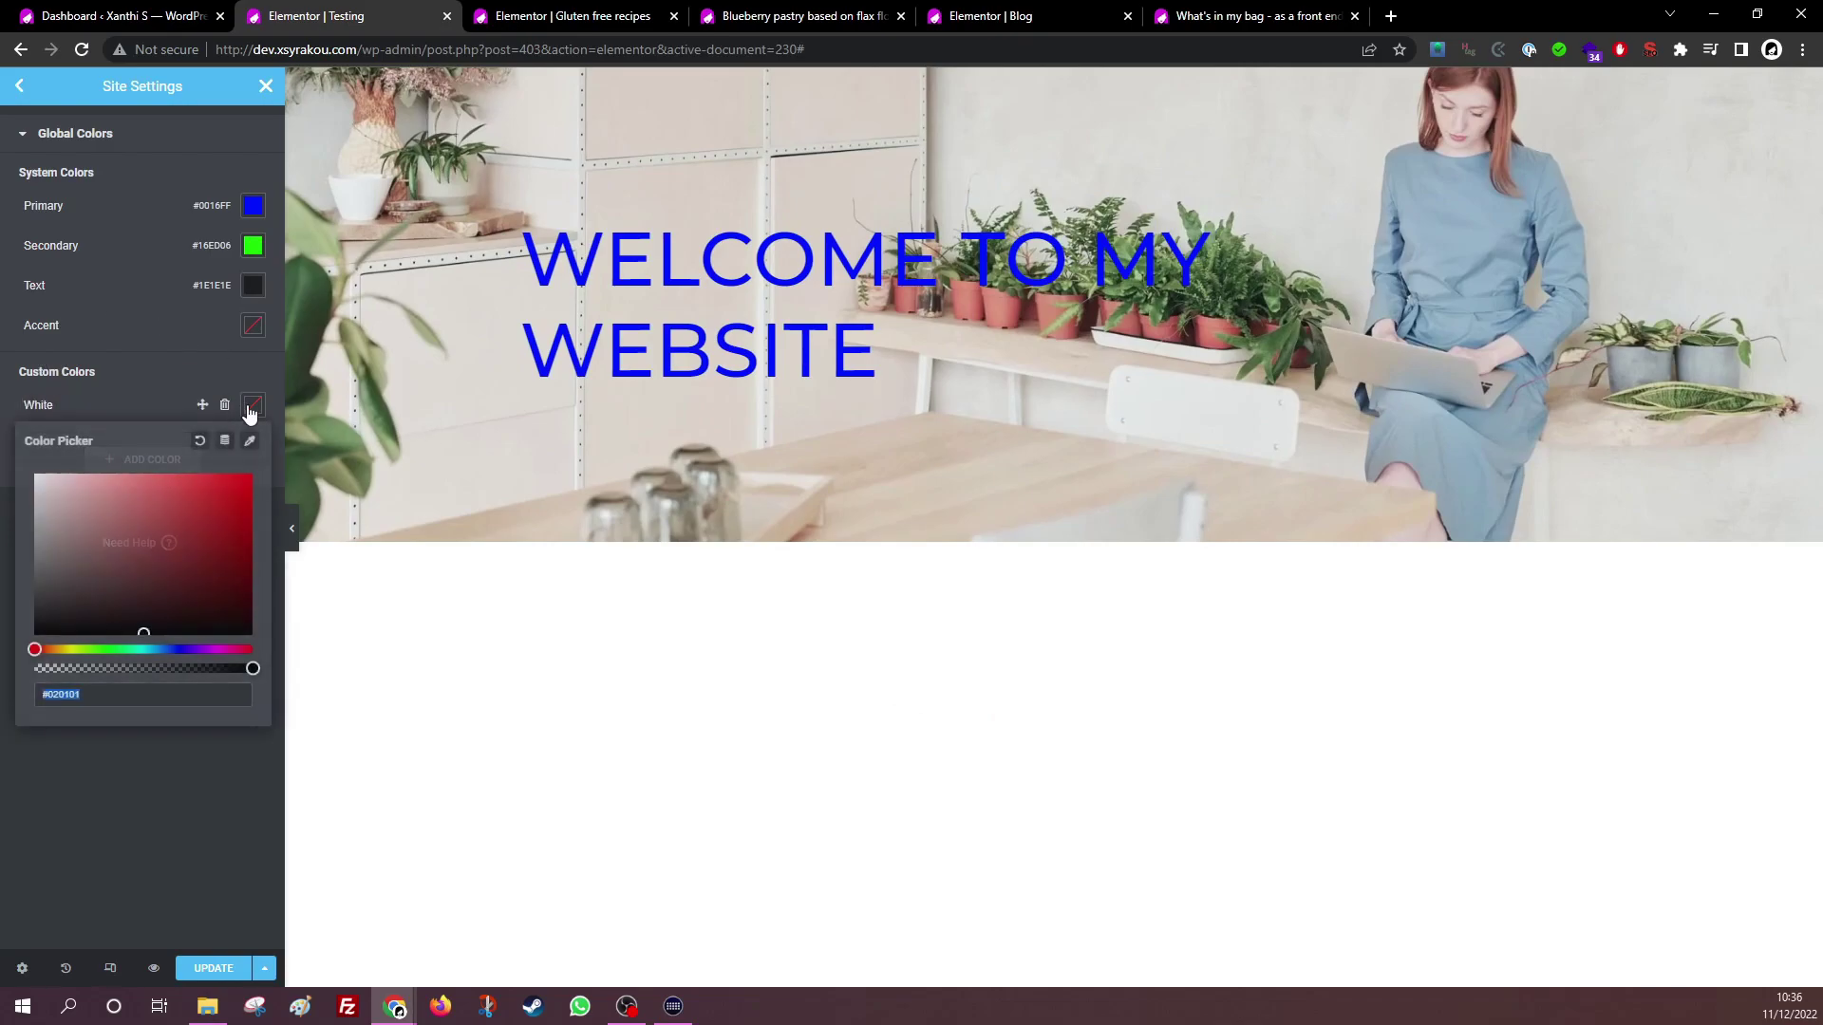
left_click_drag(158, 541, 13, 474)
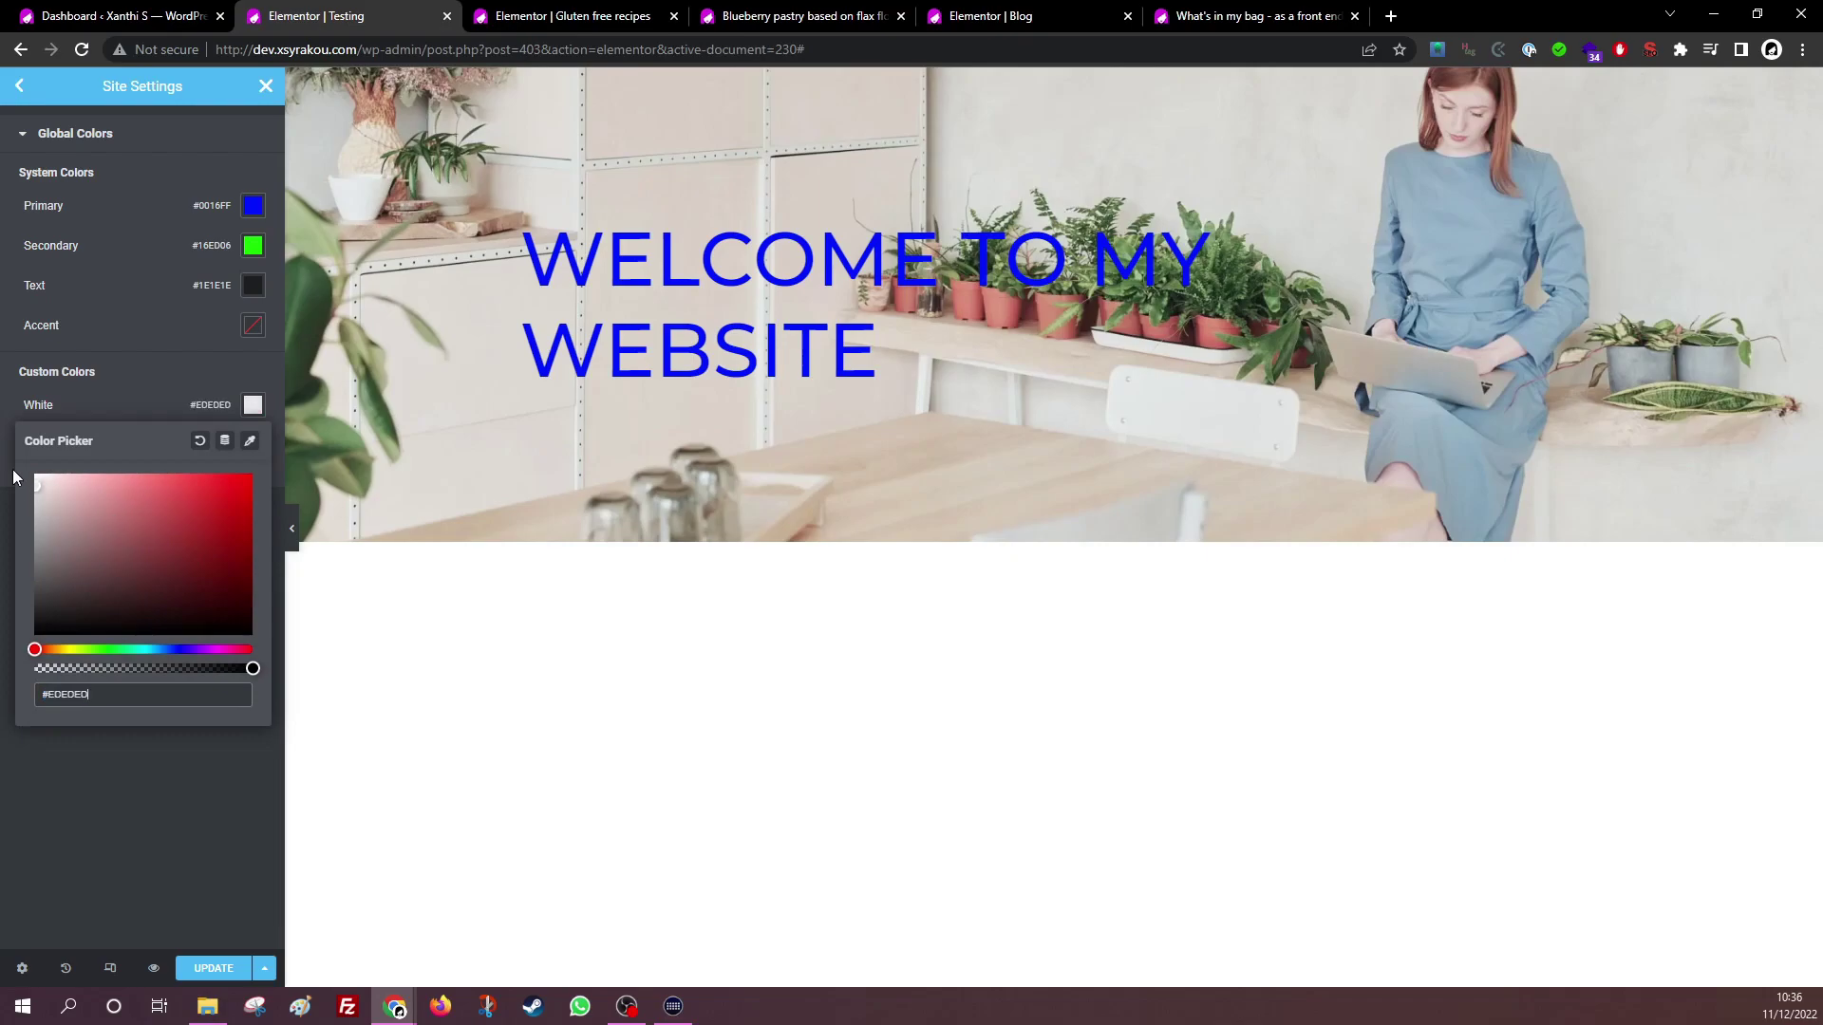
left_click(202, 973)
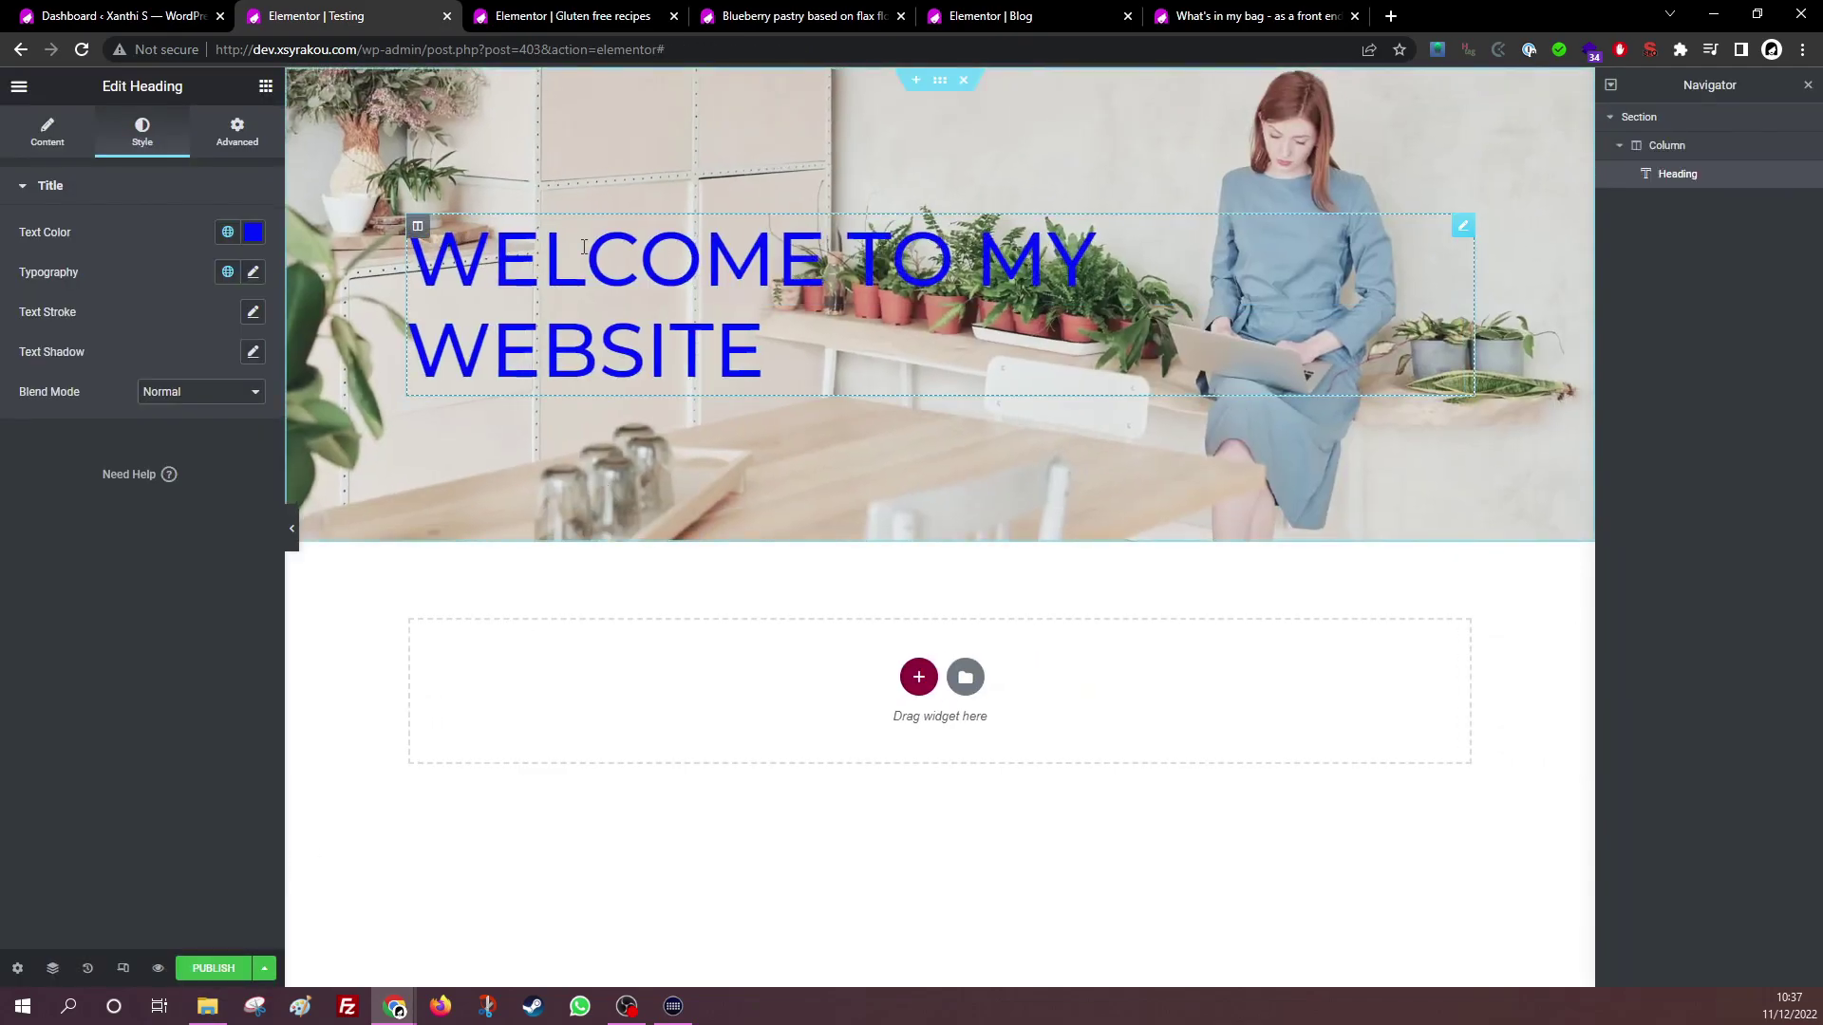
Set the heading's text colour to the global White
left_click(228, 232)
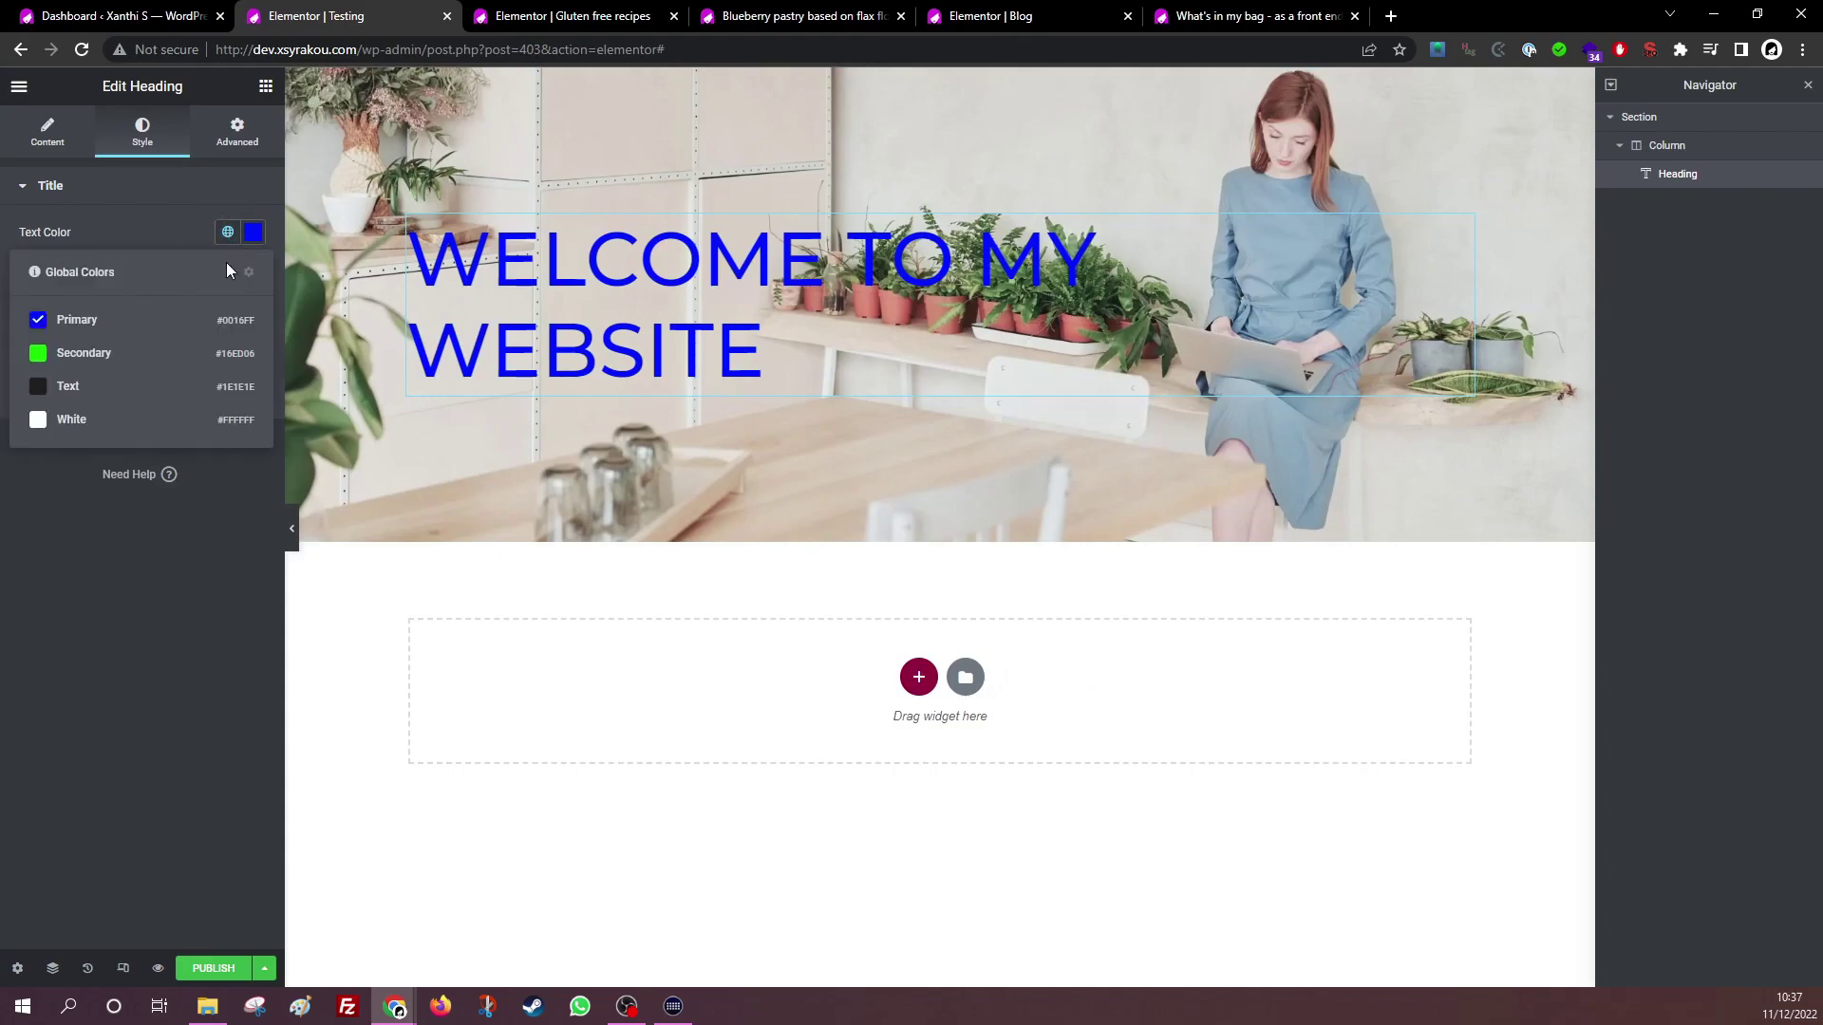
left_click(76, 423)
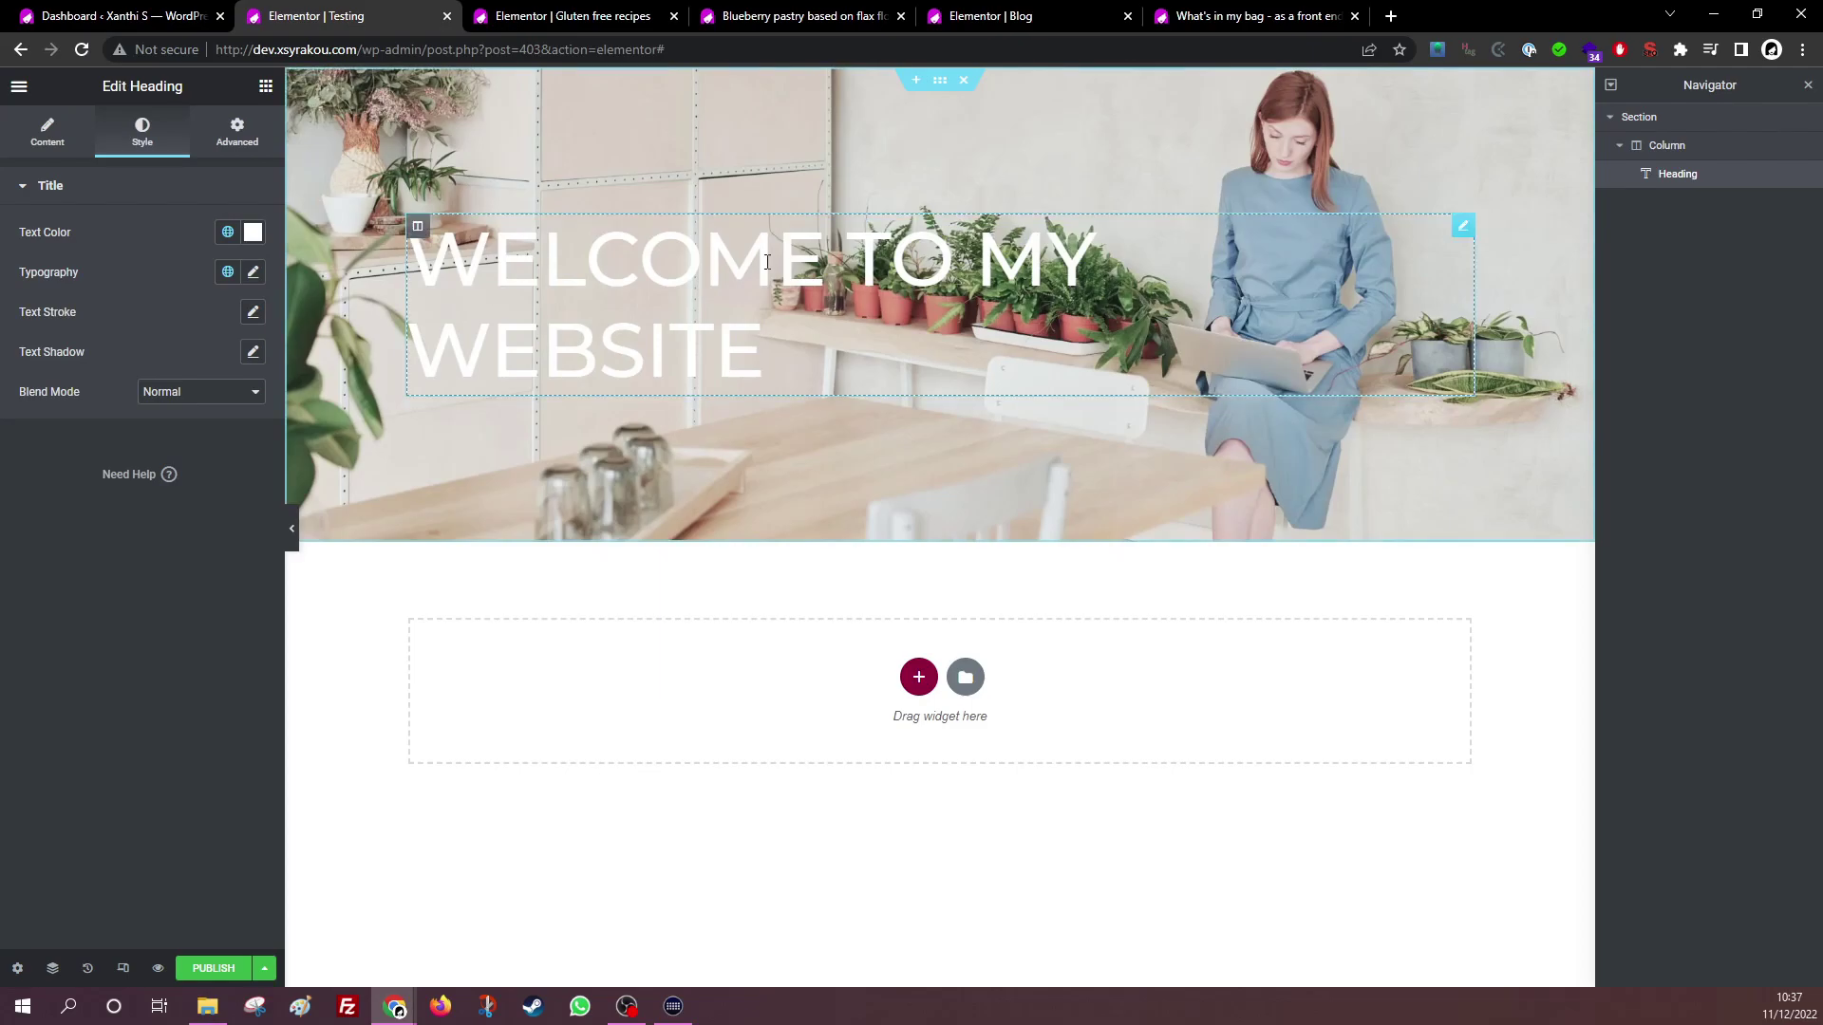
left_click(252, 352)
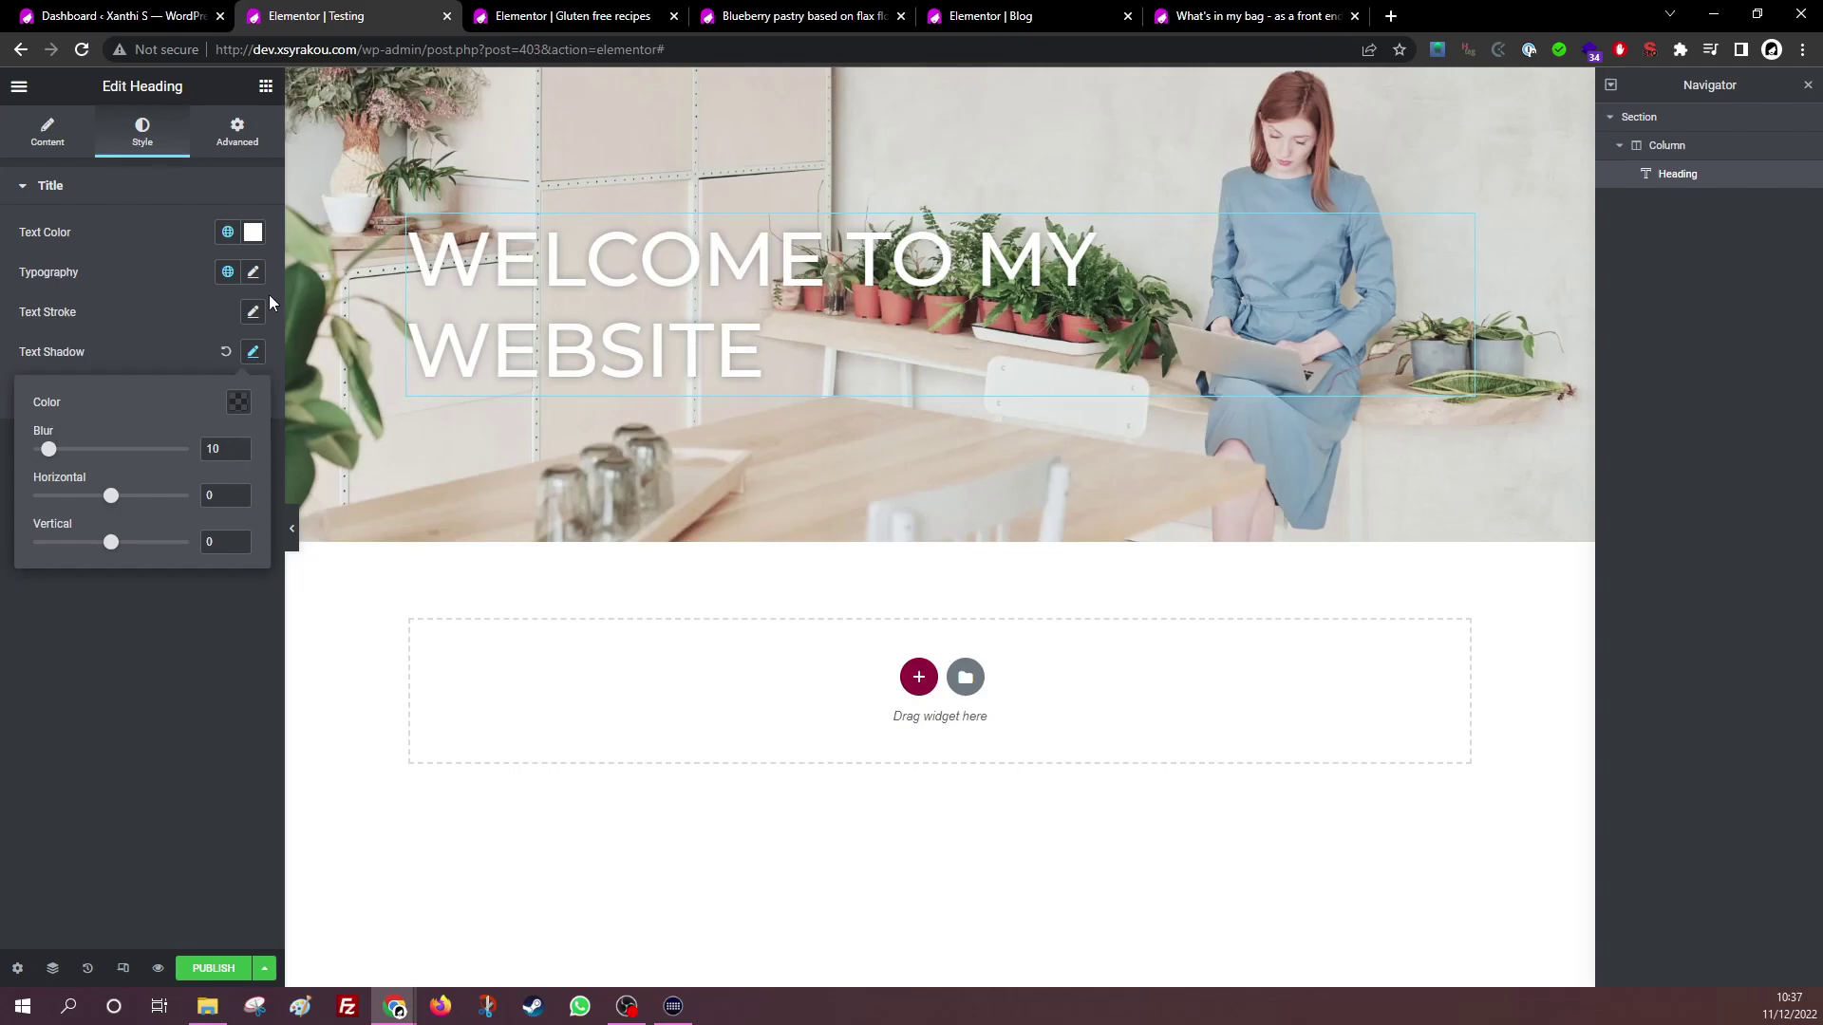
left_click(226, 353)
Try stroke widths 12 and 3, reset the stroke, then apply a text shadow
left_click(254, 315)
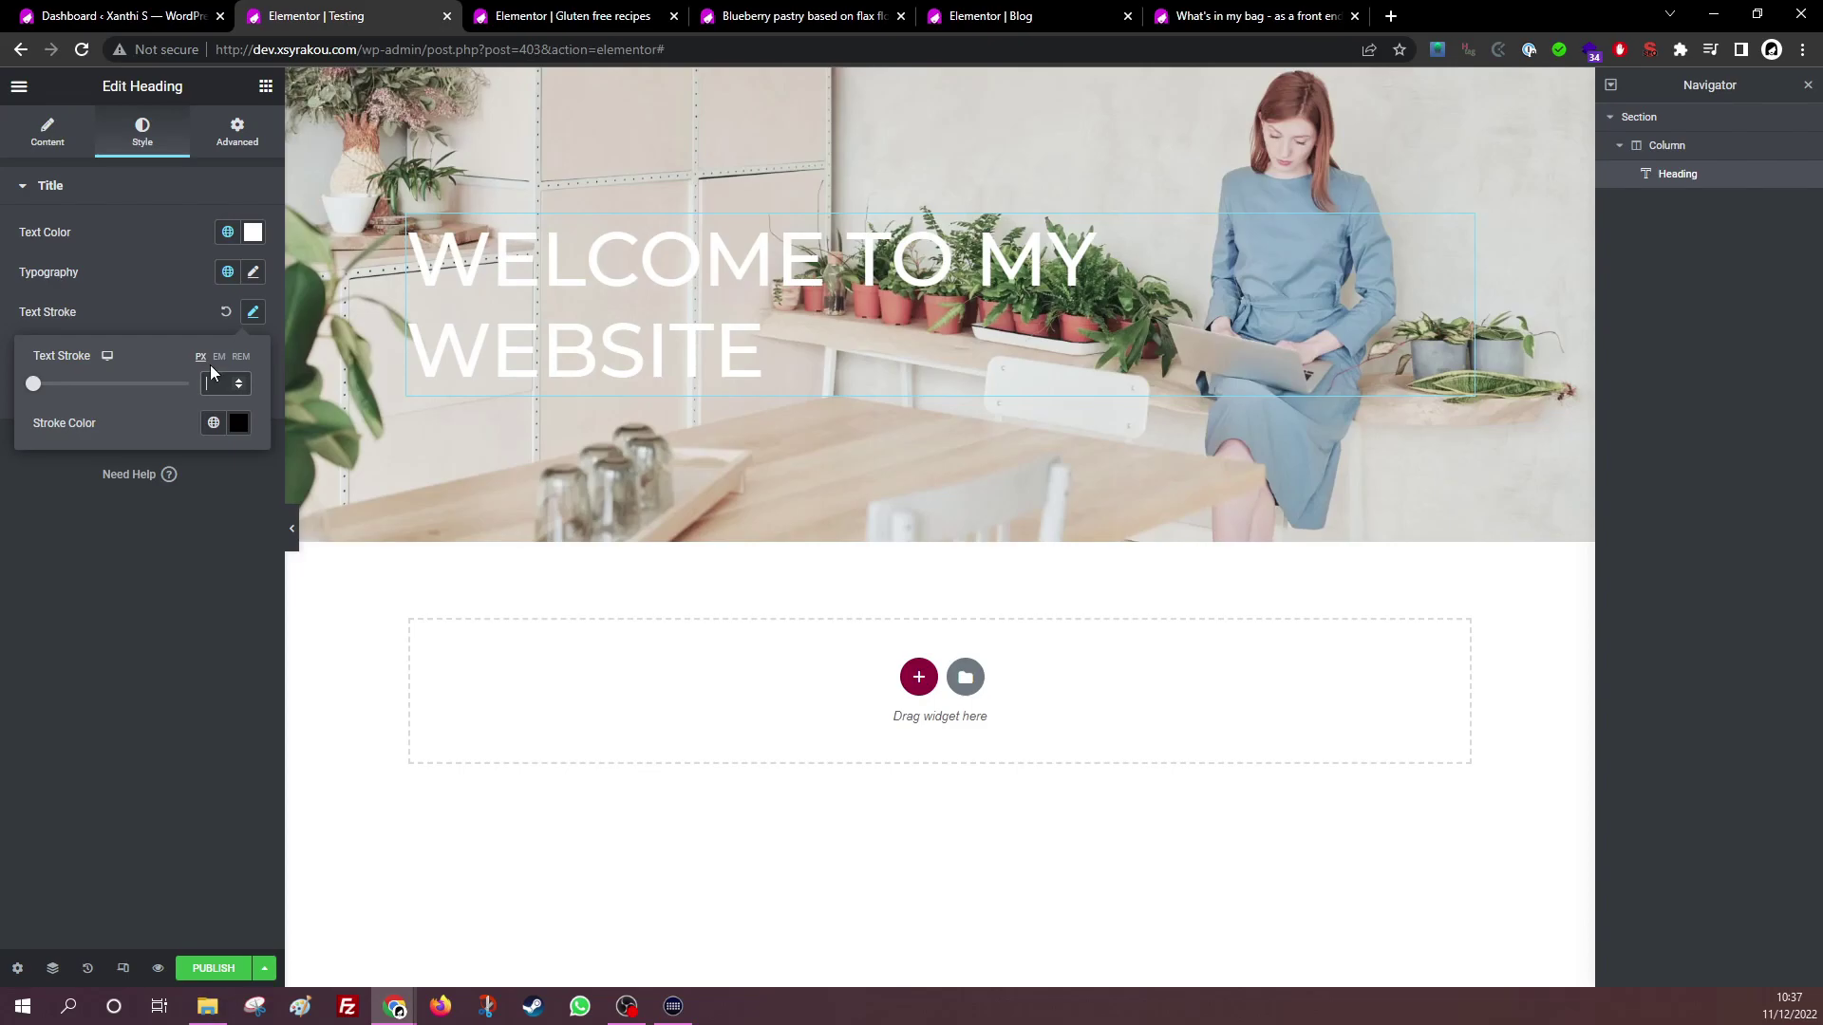
type("1")
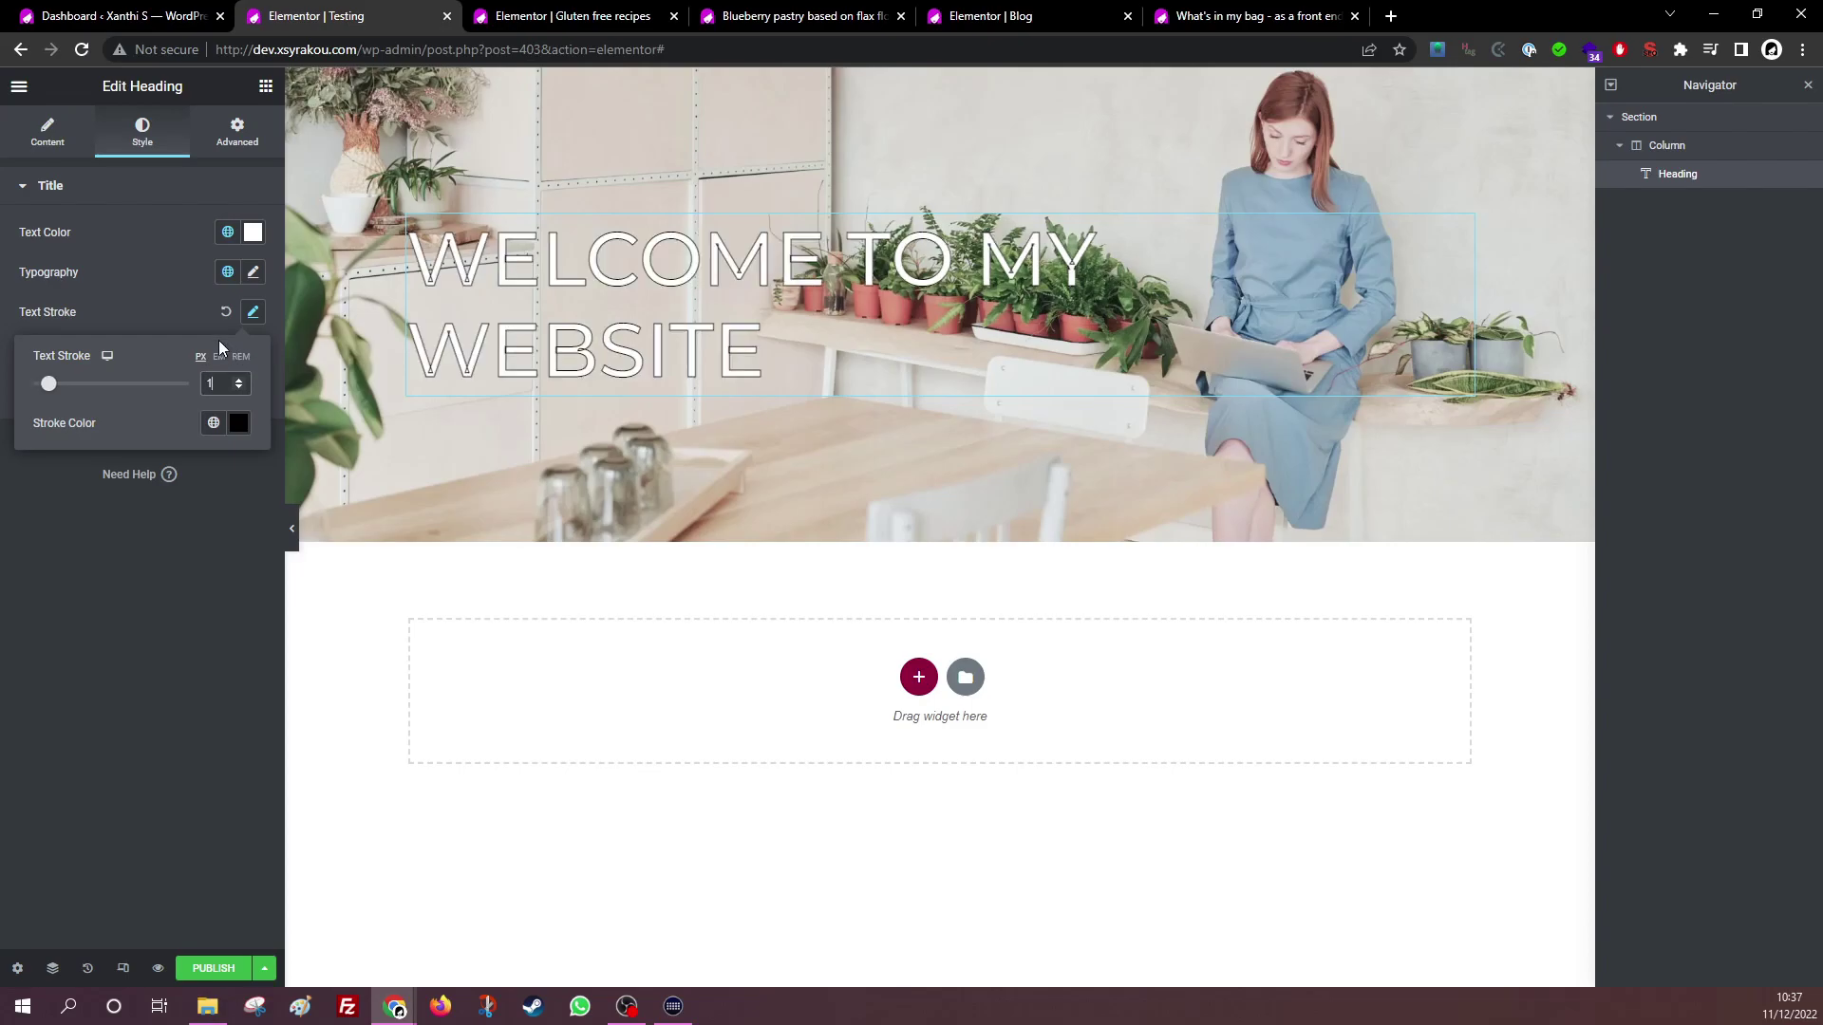
type("2")
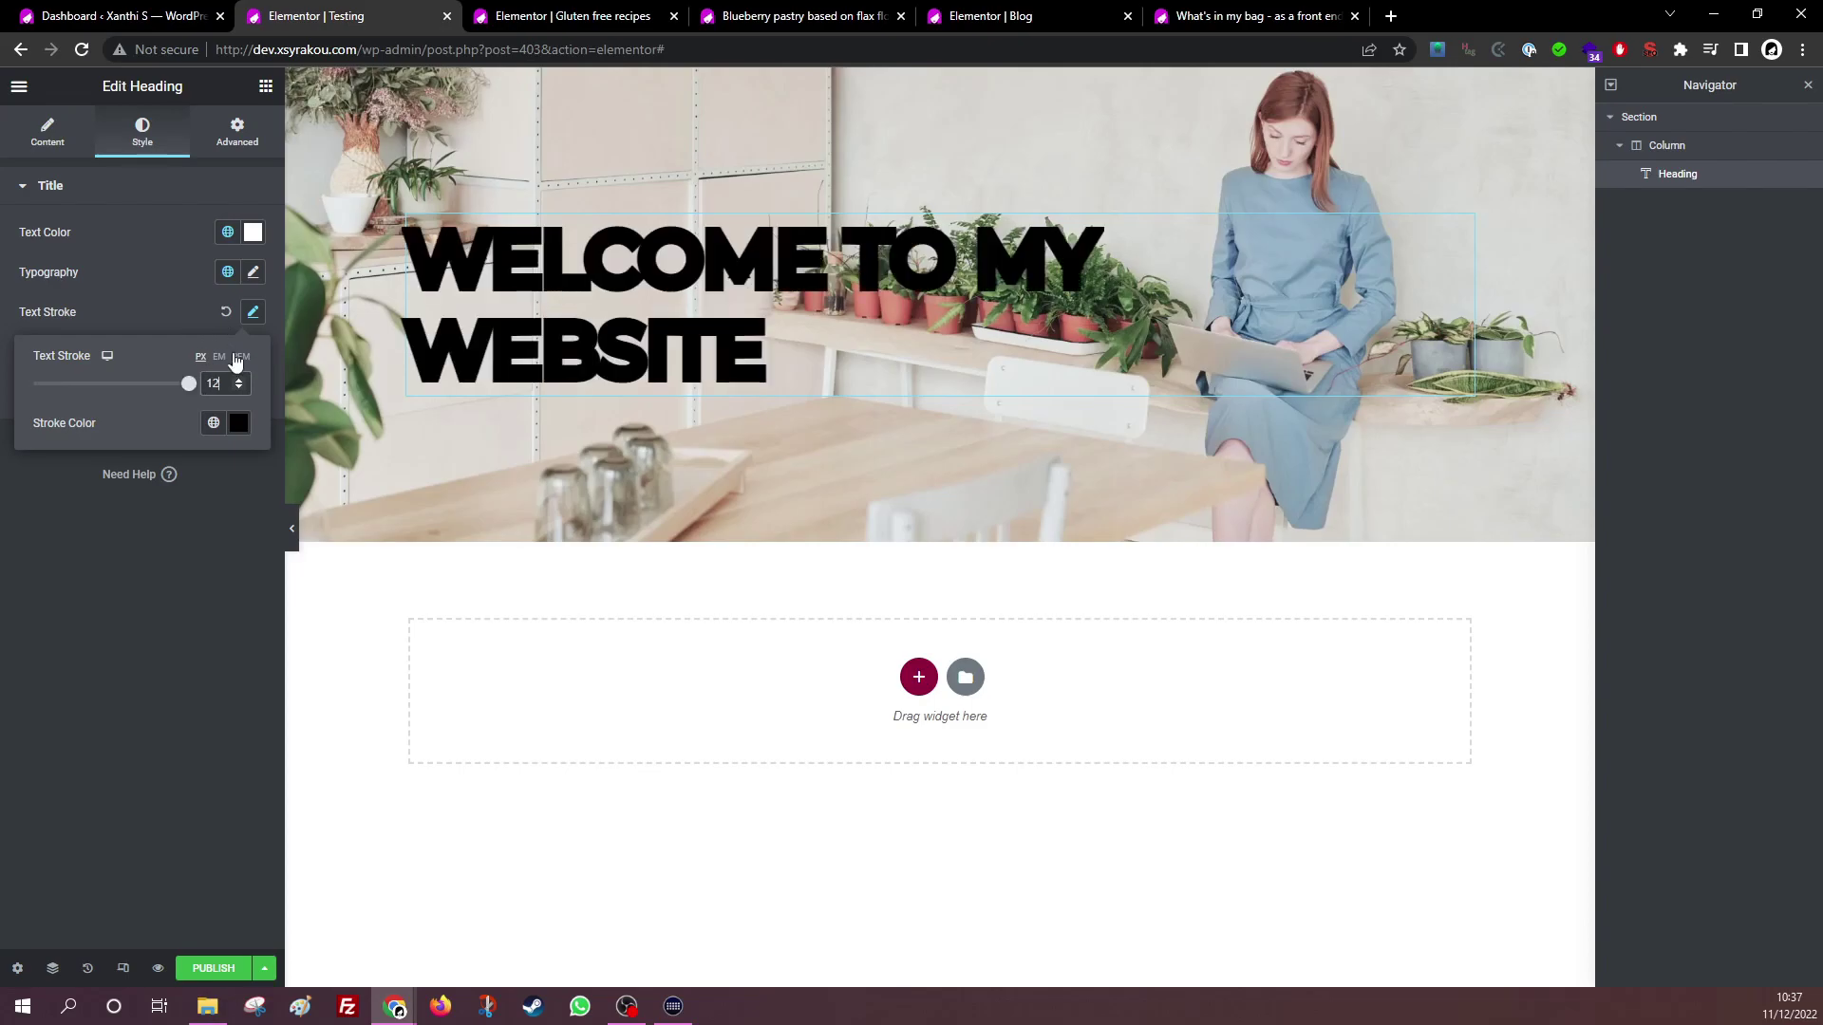
key("BackSpace")
key("BackSpace")
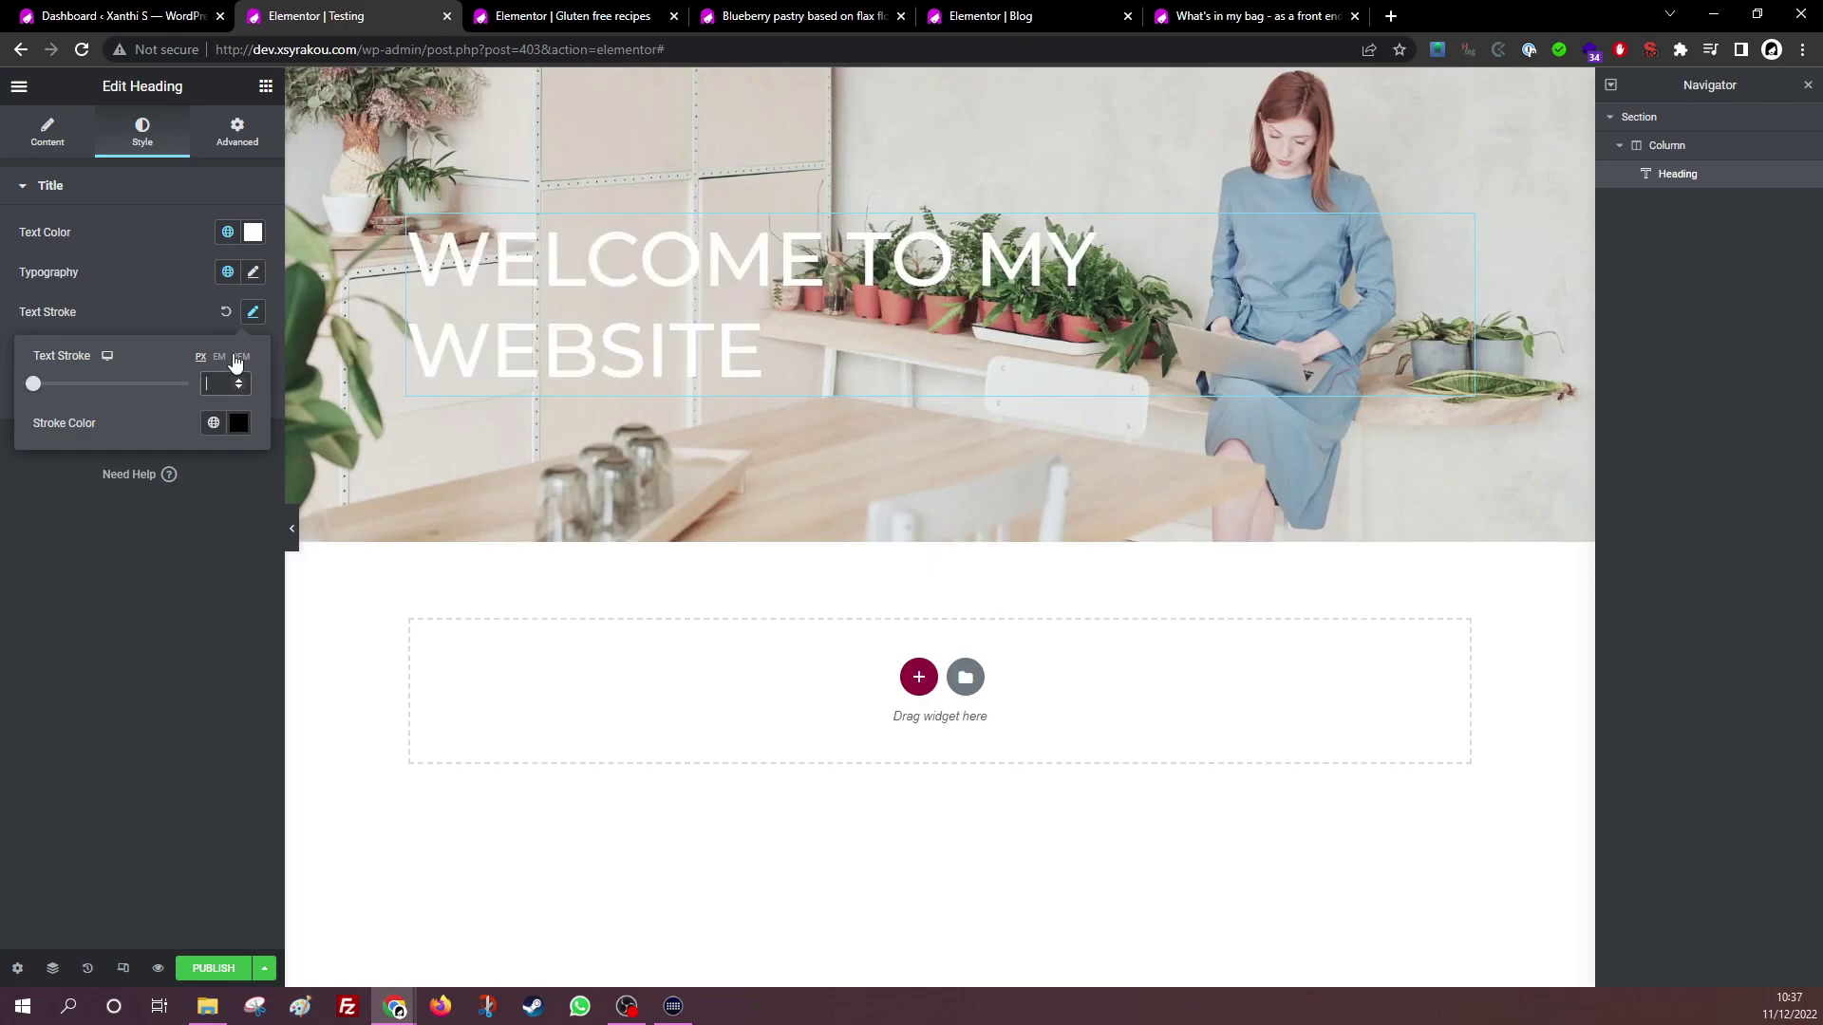
type("3")
key("BackSpace")
left_click(216, 601)
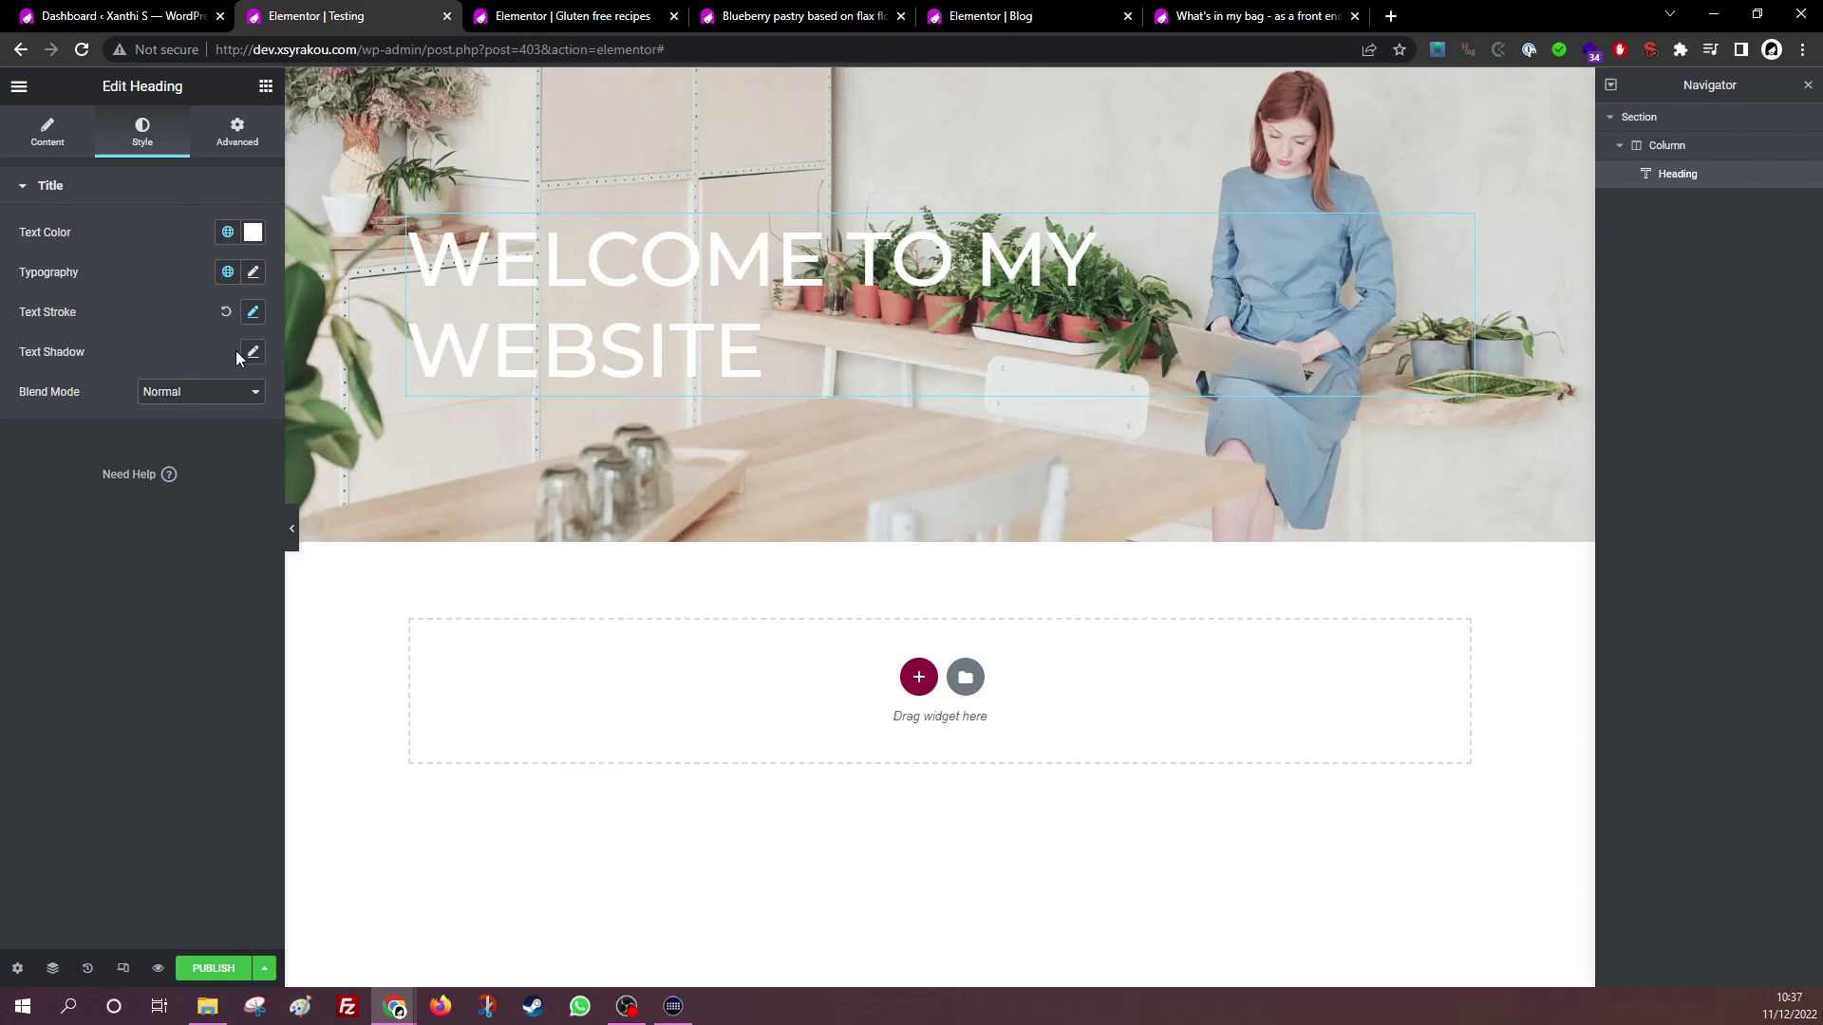
left_click(226, 312)
left_click(253, 353)
left_click(212, 675)
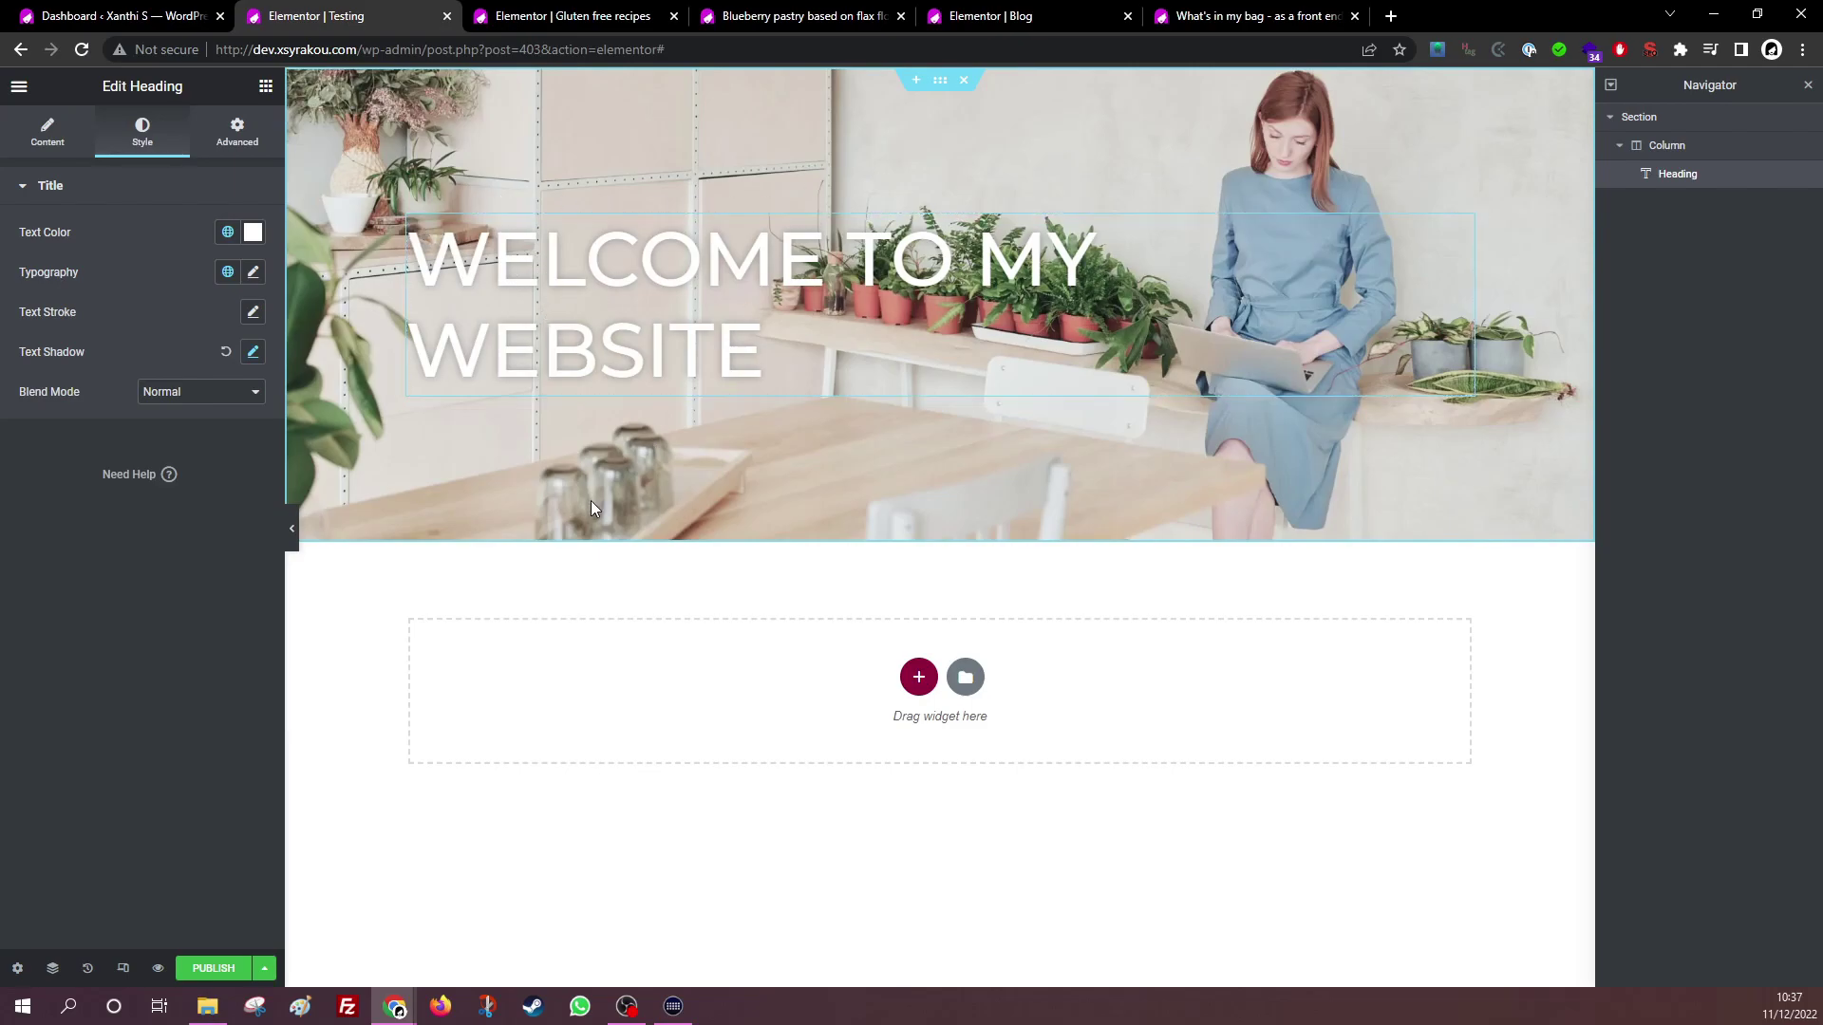
Position the heading at the bottom of the hero and give the section 50 bottom padding
left_click(940, 80)
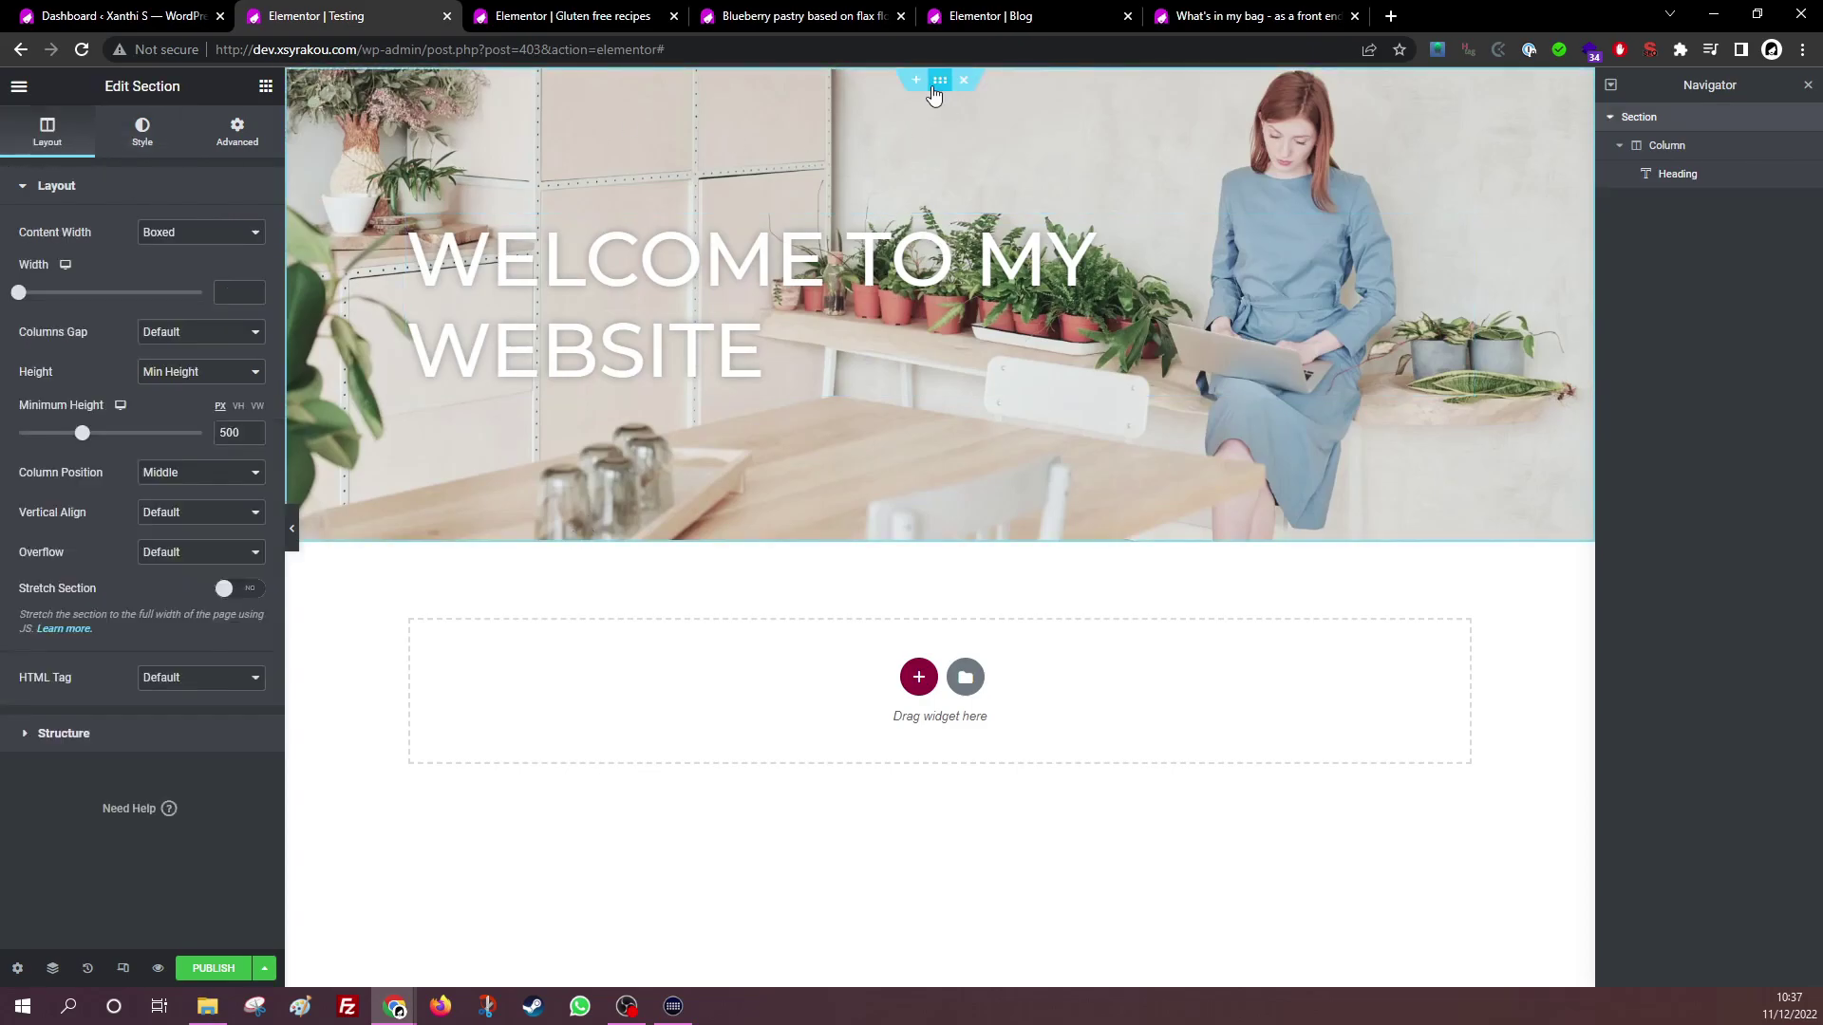
left_click(160, 511)
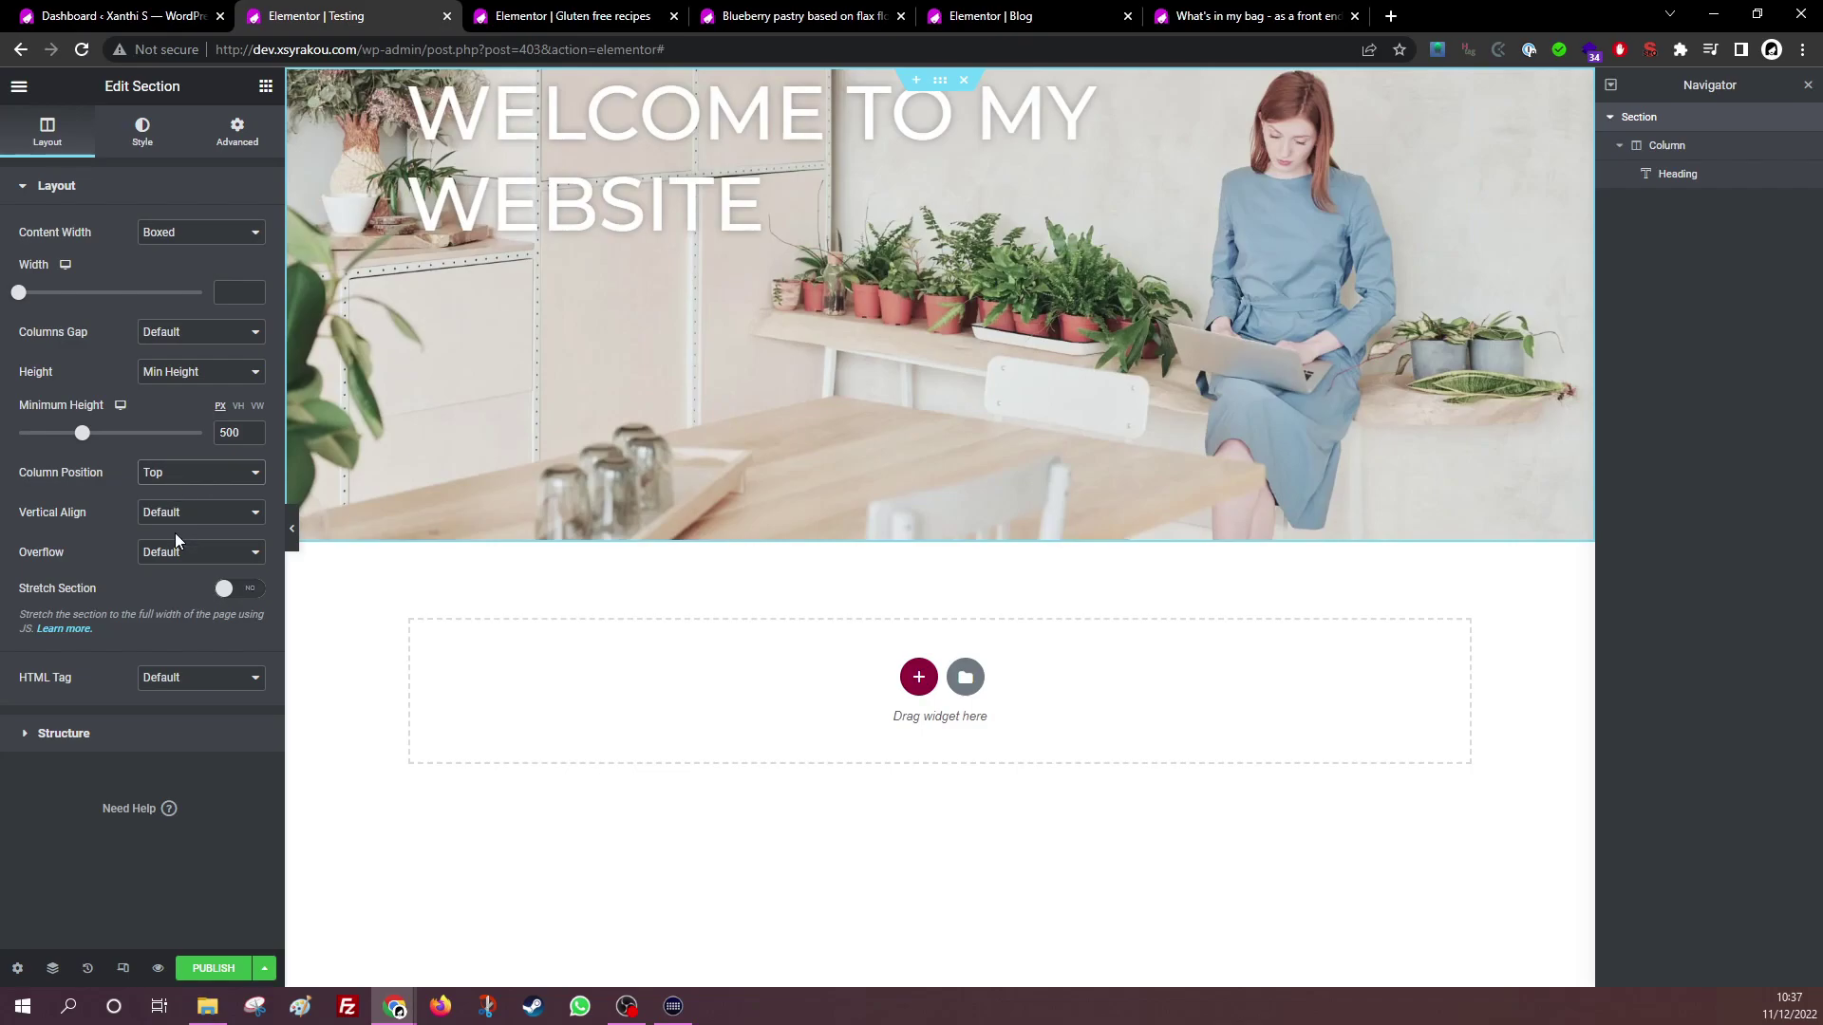
left_click(175, 533)
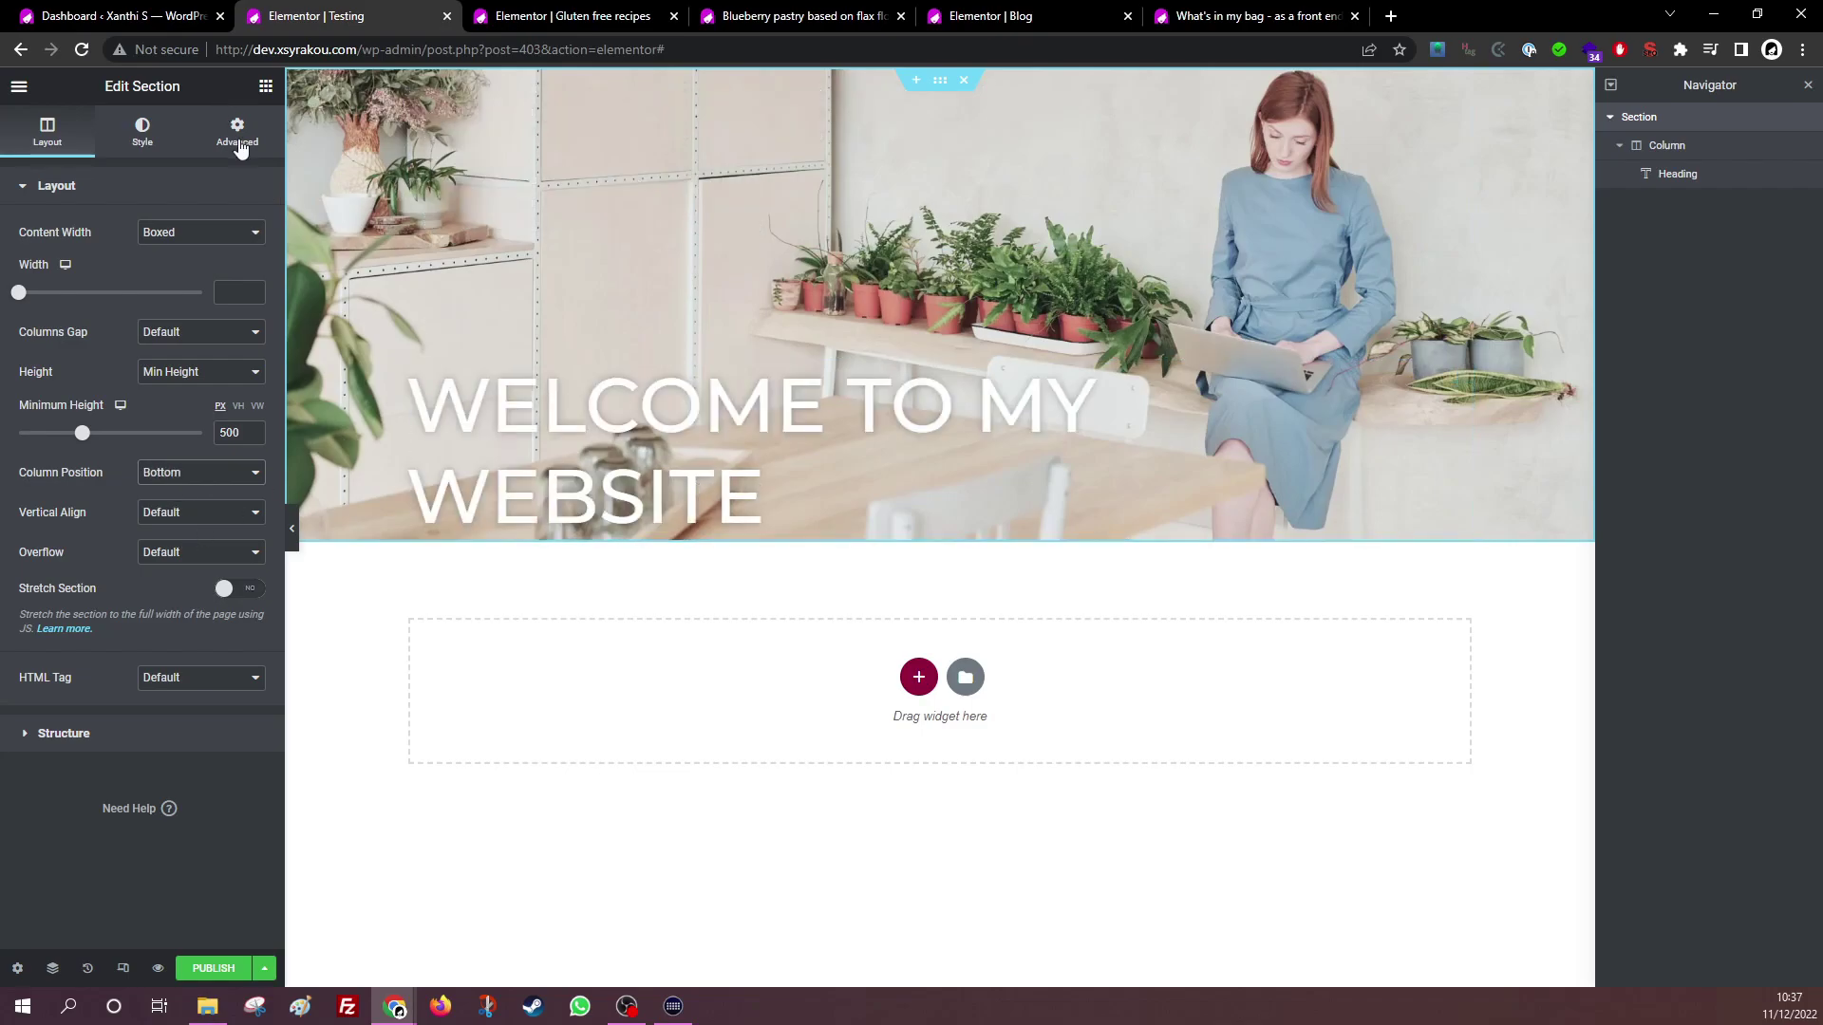
left_click(239, 147)
left_click(126, 330)
type("0")
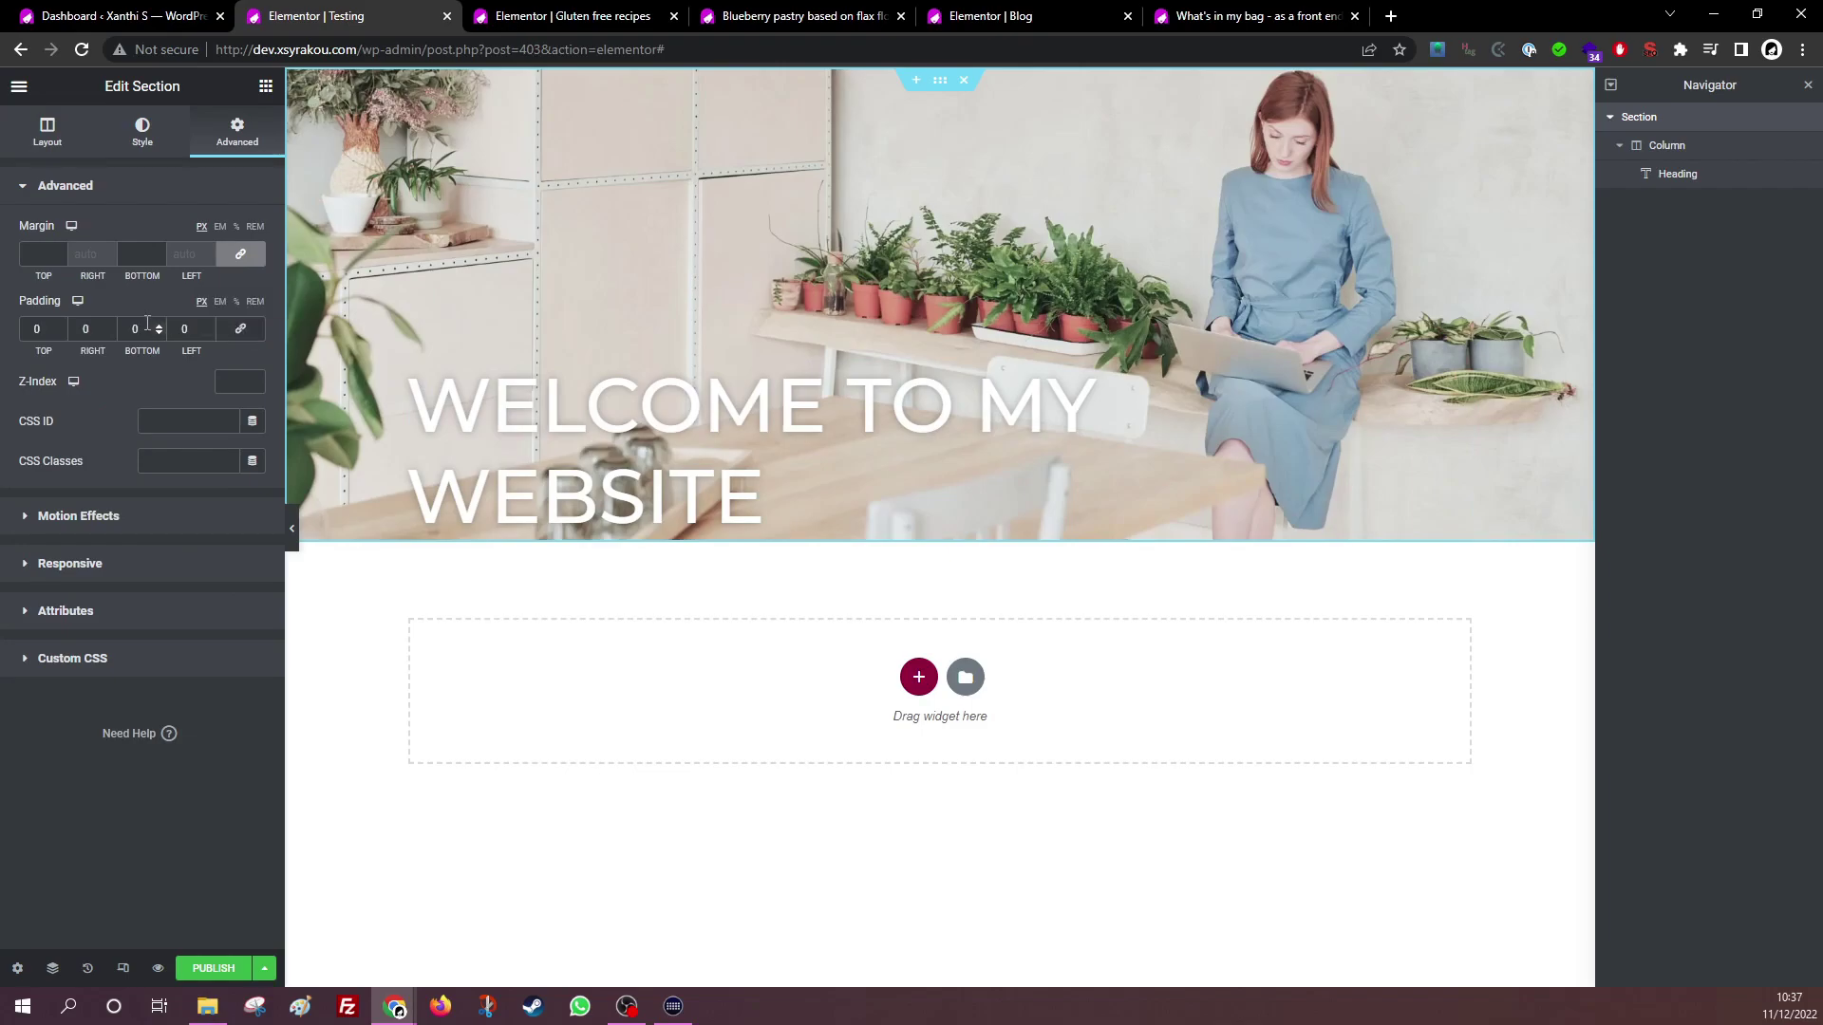
type("5")
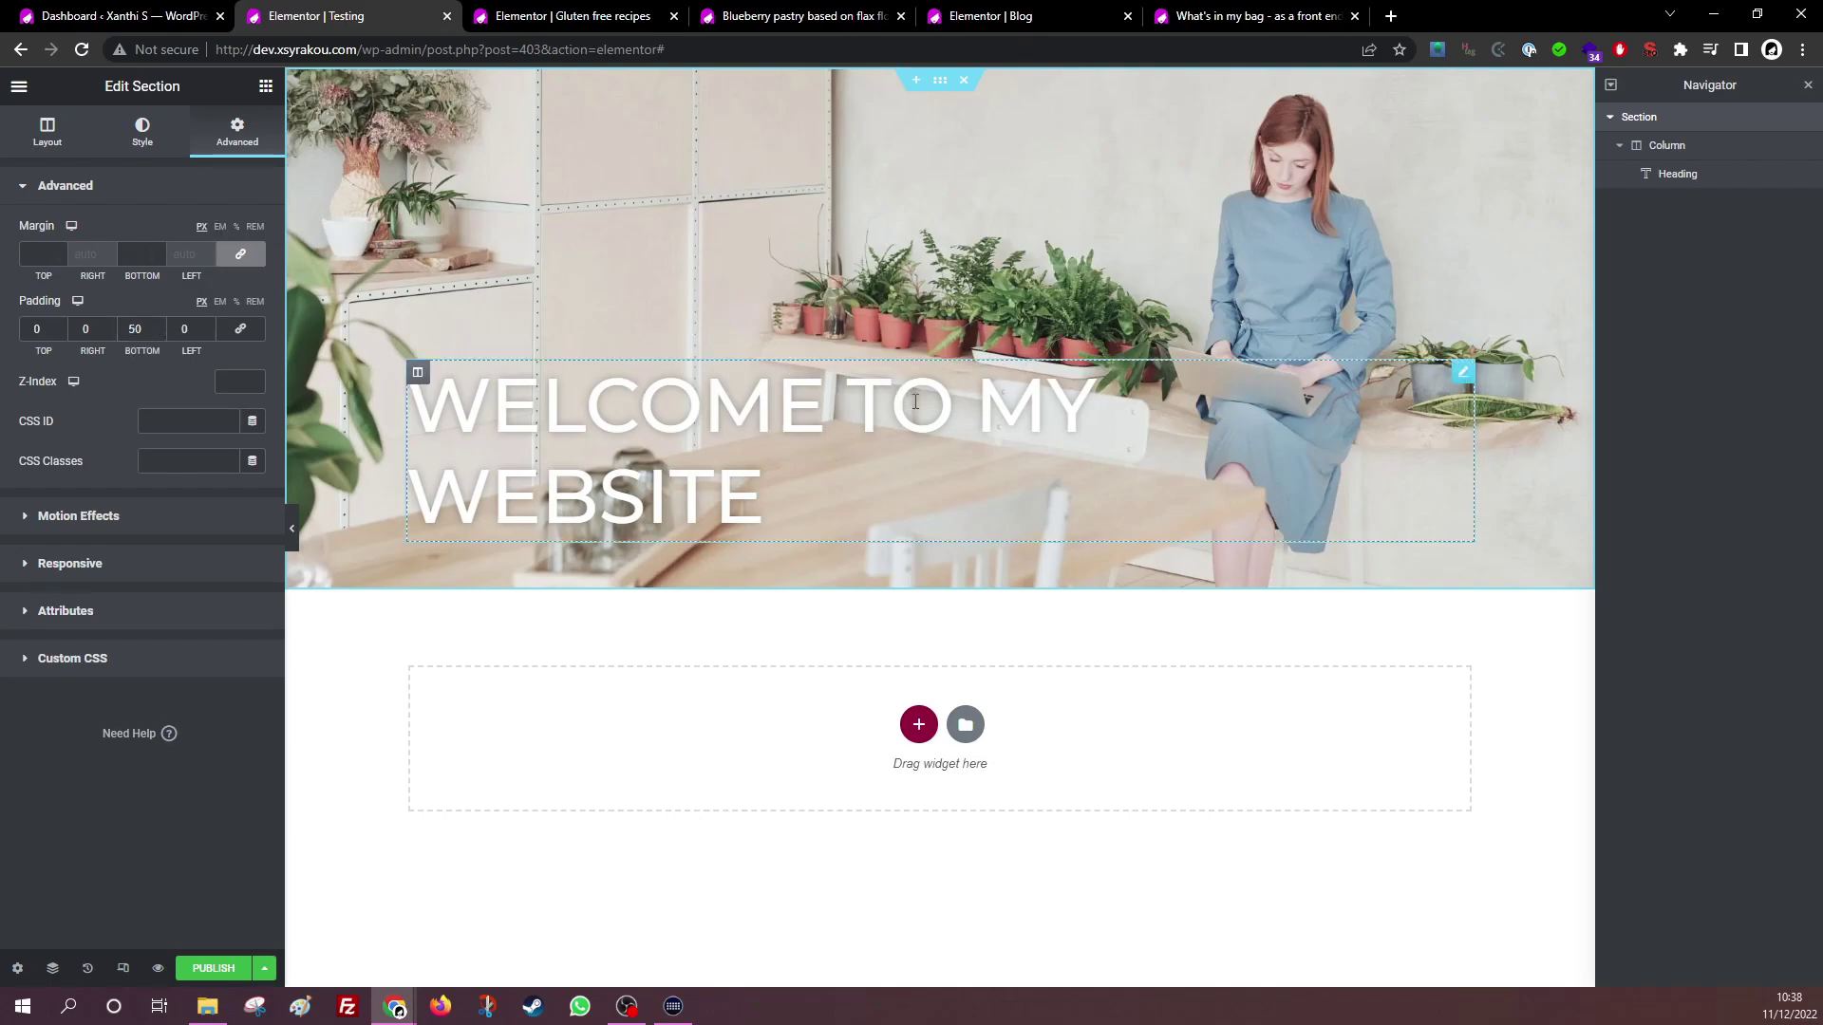
Select the heading column and edit its width, correcting 1000 to 100
left_click(419, 378)
left_click(418, 378)
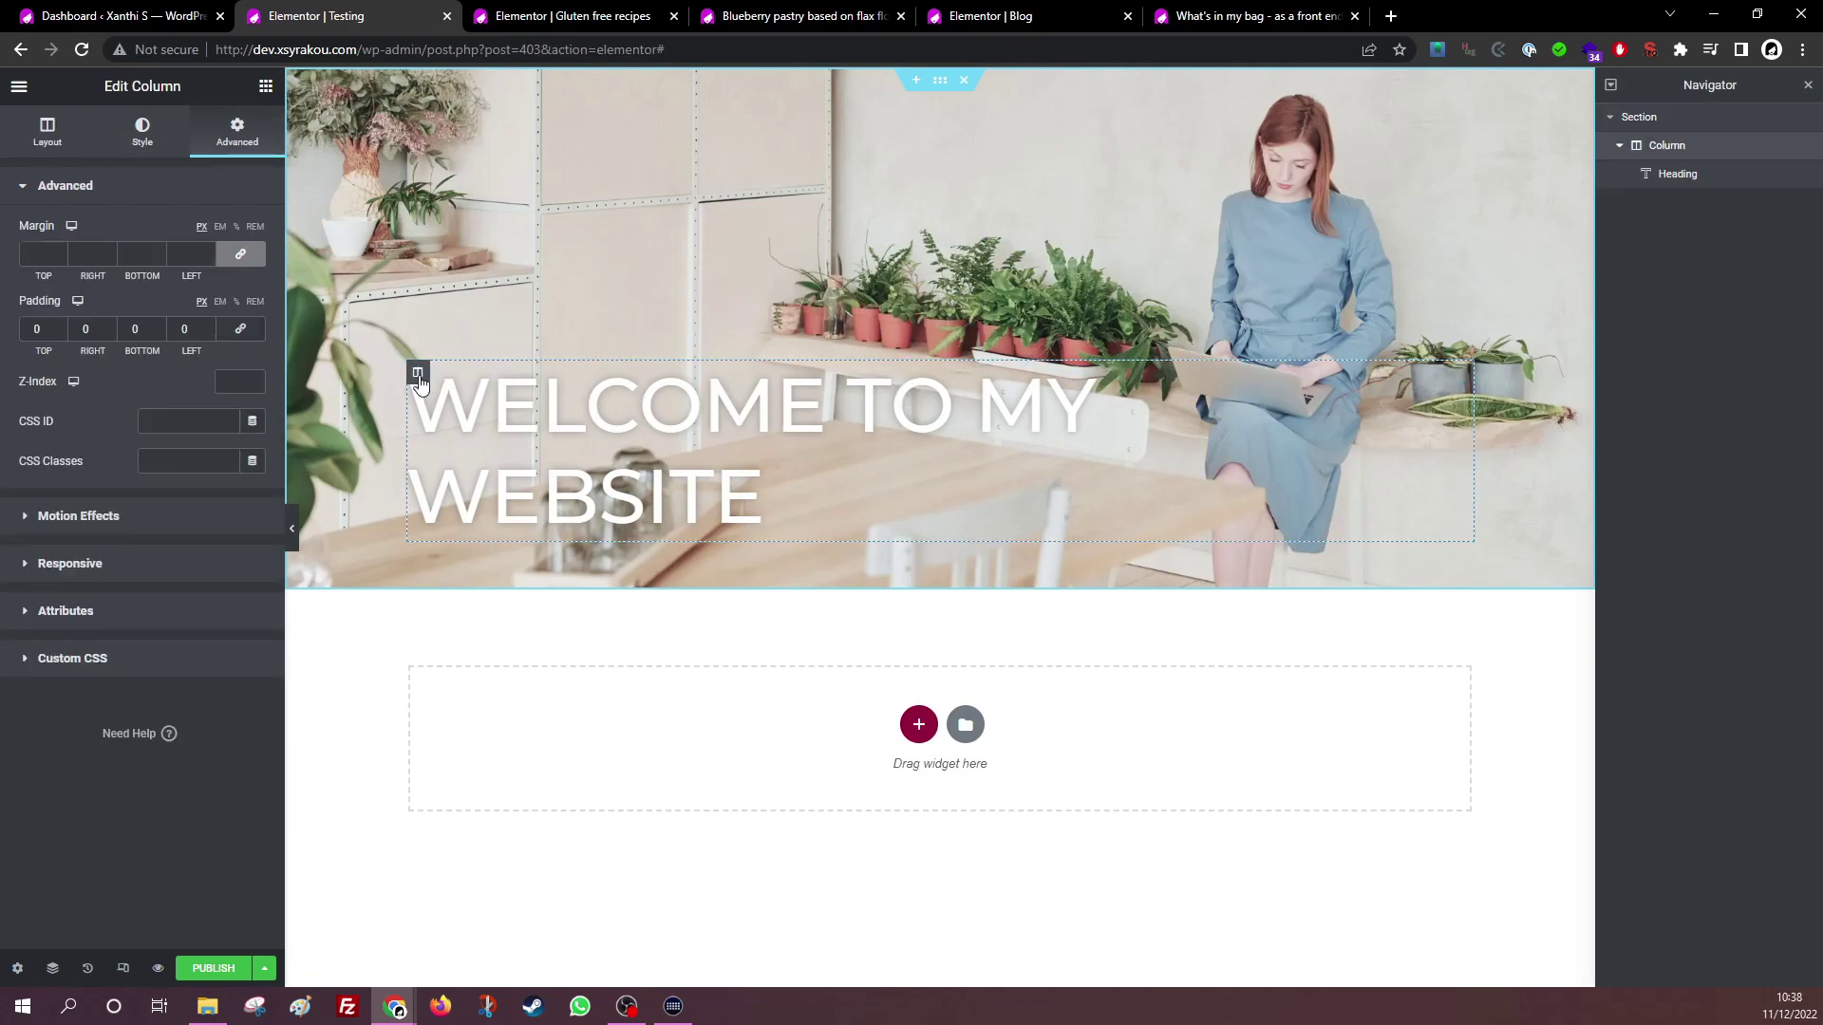
left_click(44, 134)
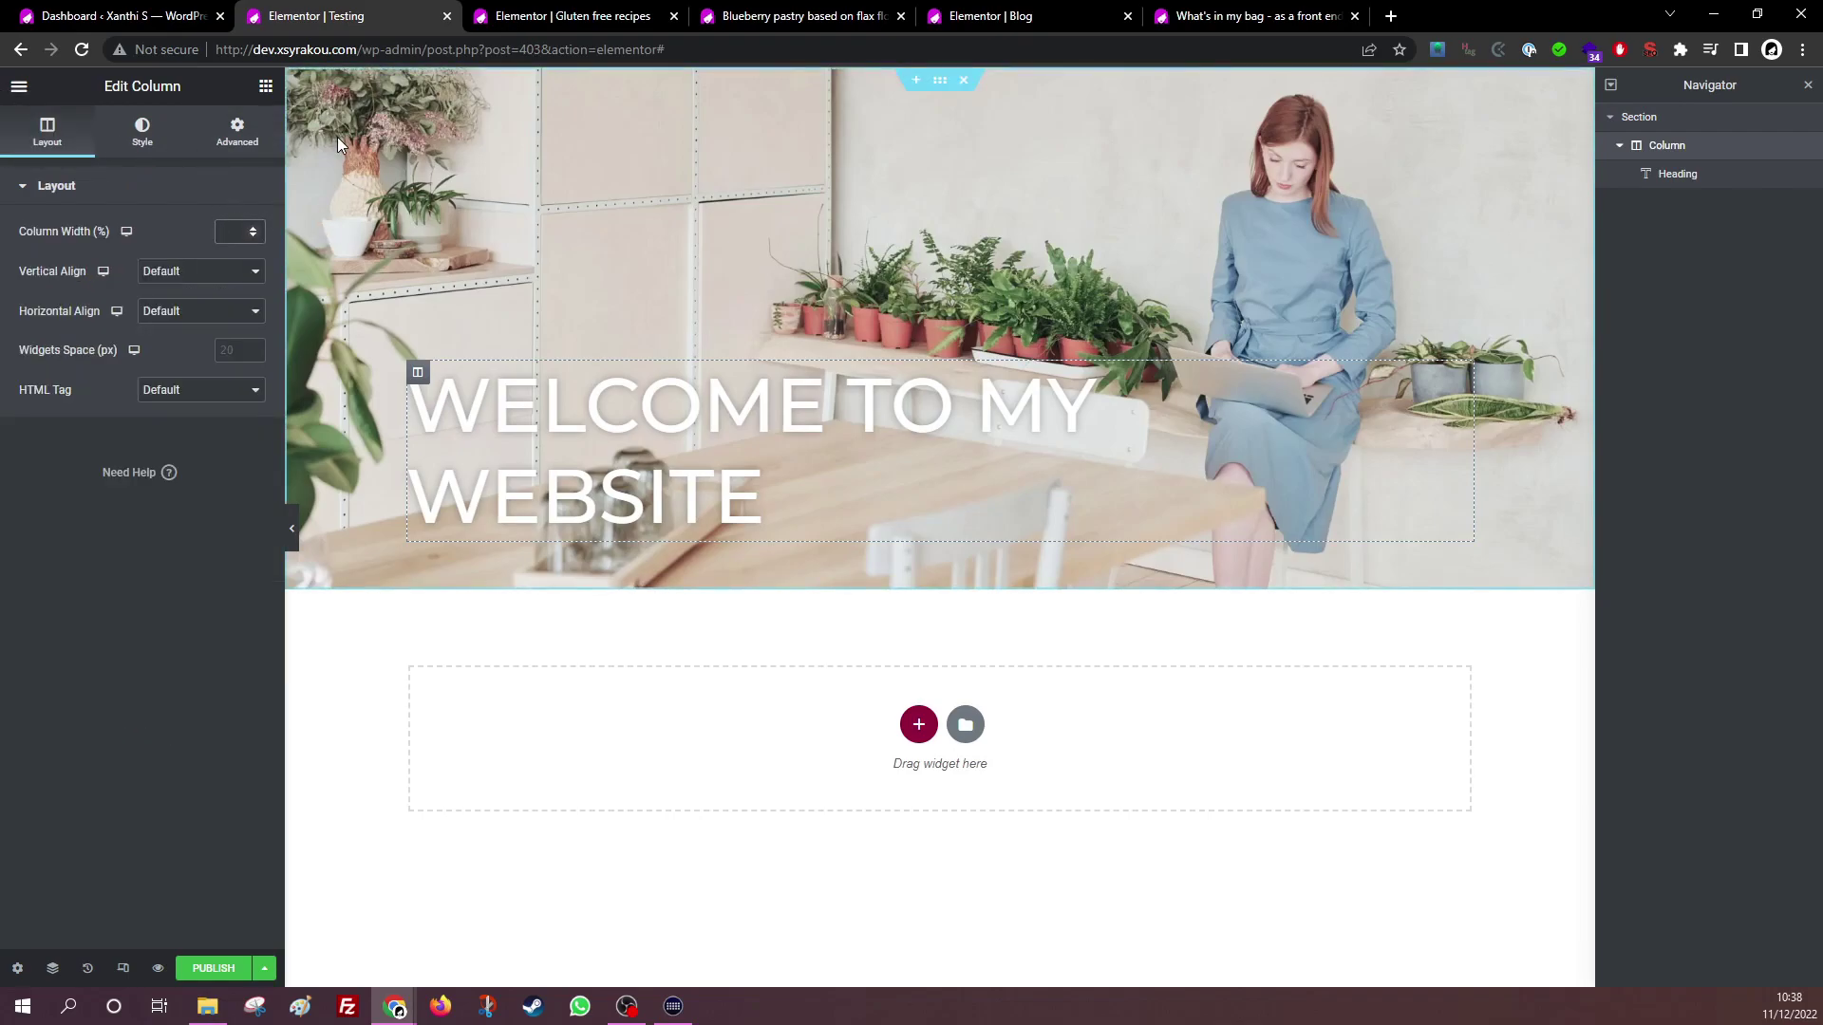
type("1000")
key("BackSpace")
Add a second column beside the heading and drop an Image widget into it
right_click(423, 377)
left_click(483, 453)
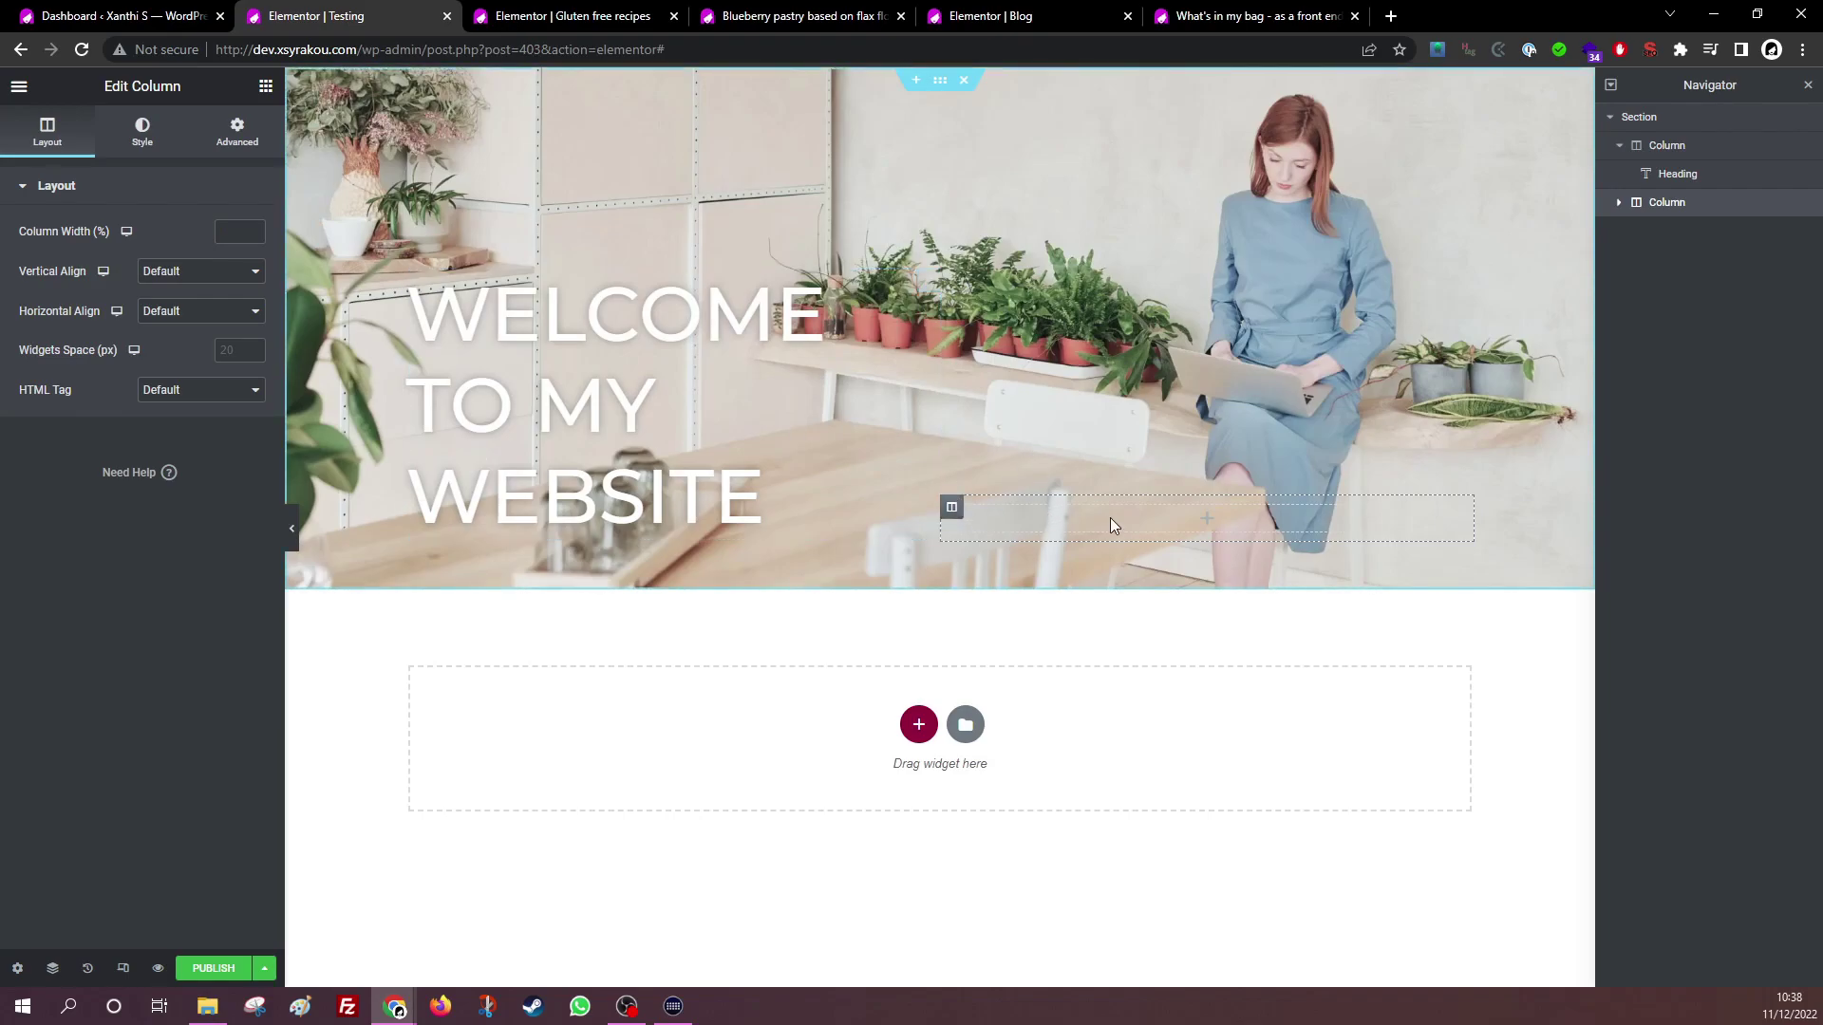
left_click(266, 87)
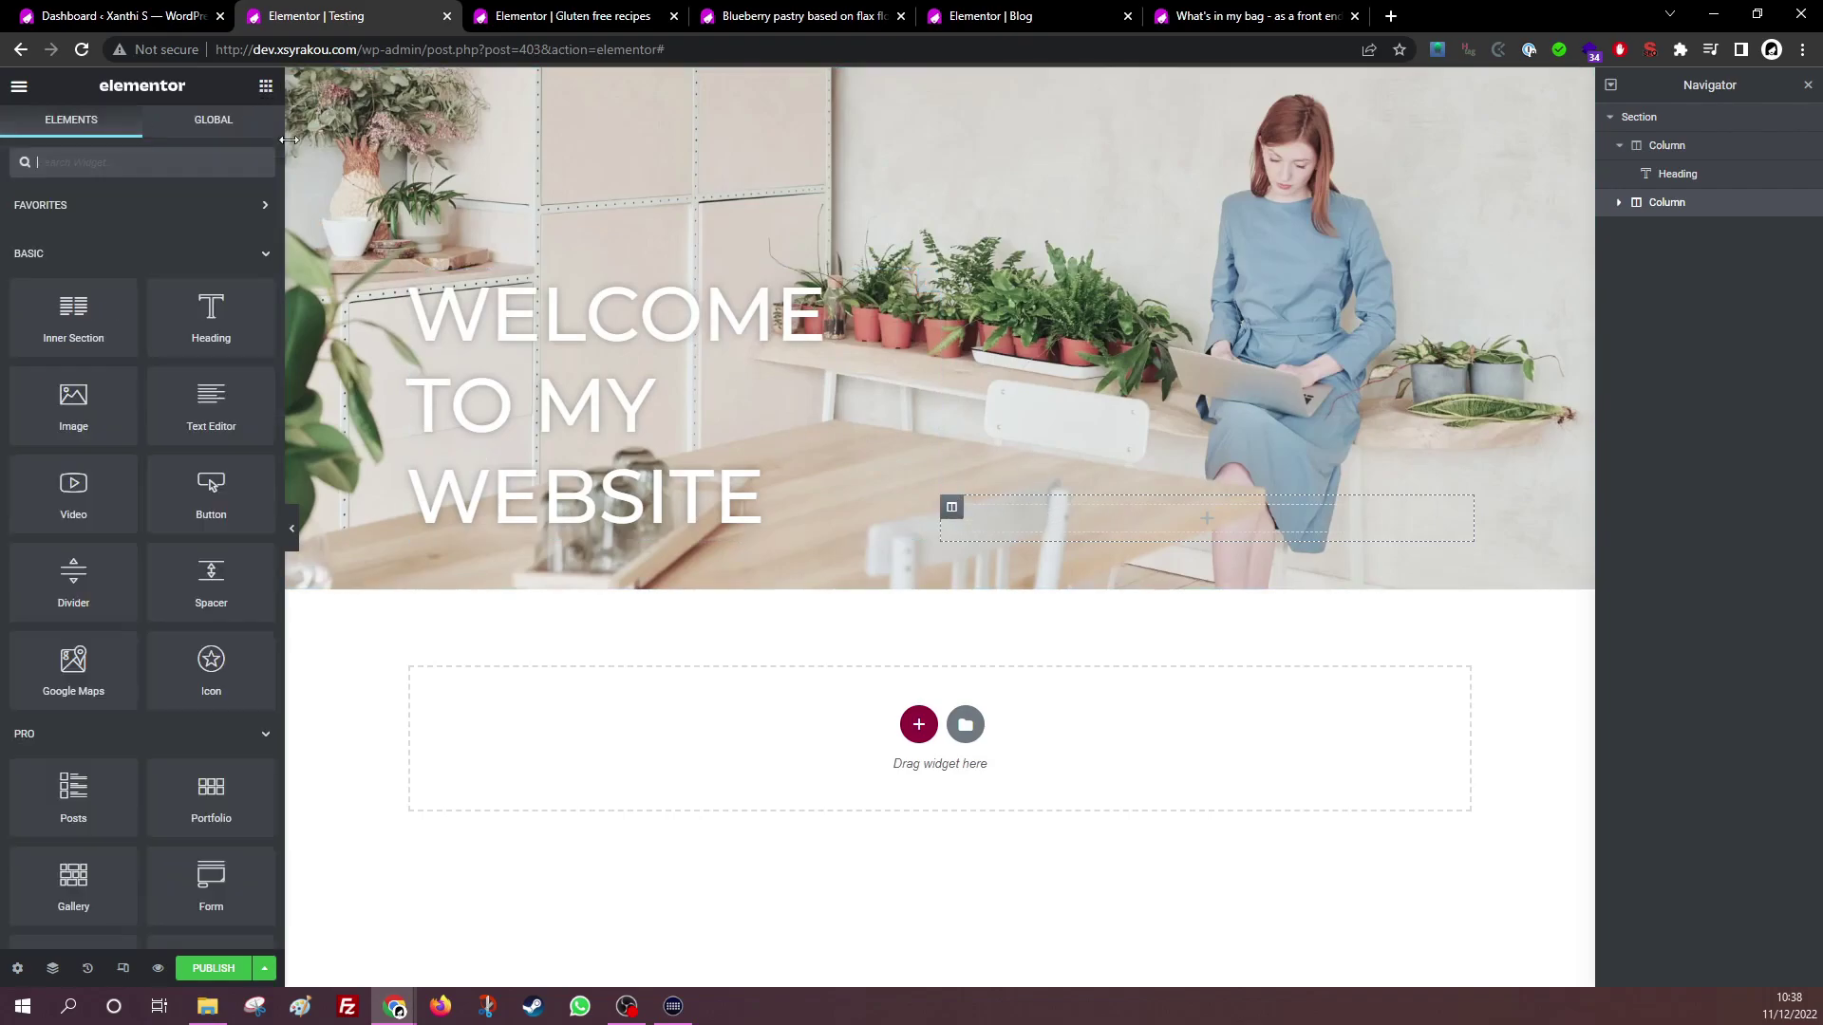
left_click_drag(73, 403, 1130, 518)
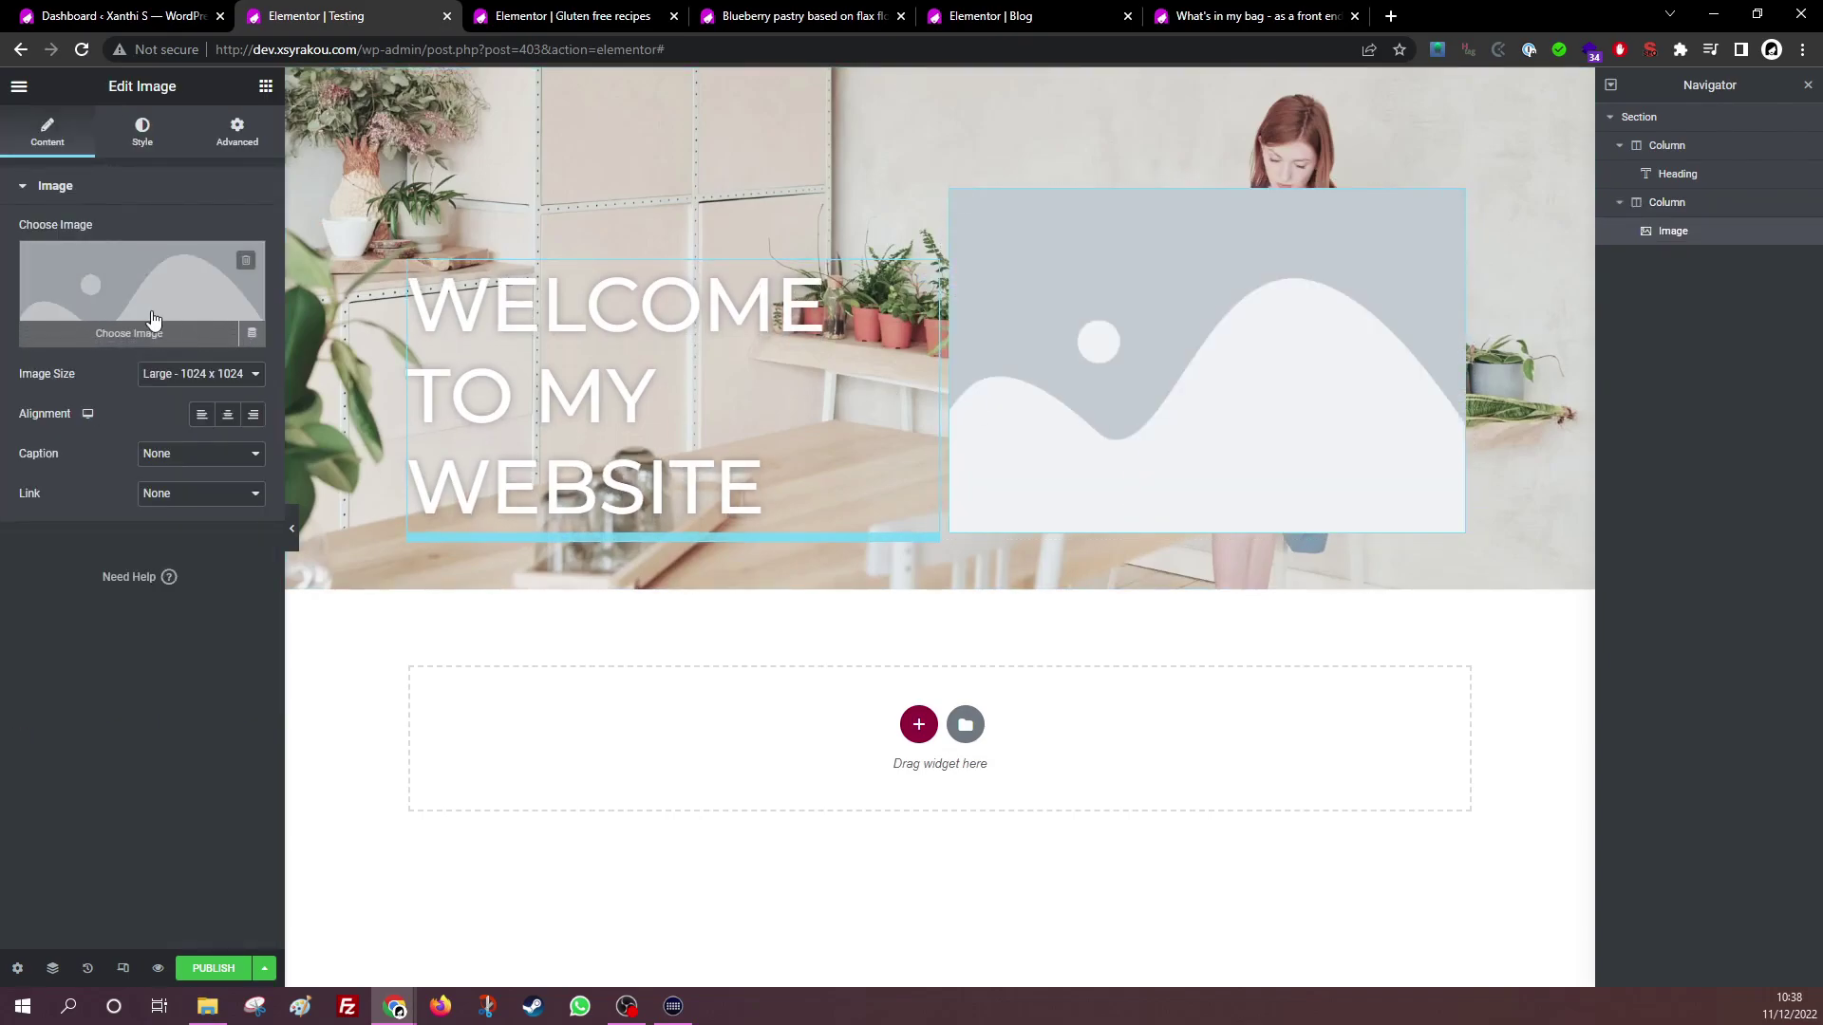
Insert the pancake photo from the Media Library at Medium Large - 768 size
left_click(200, 326)
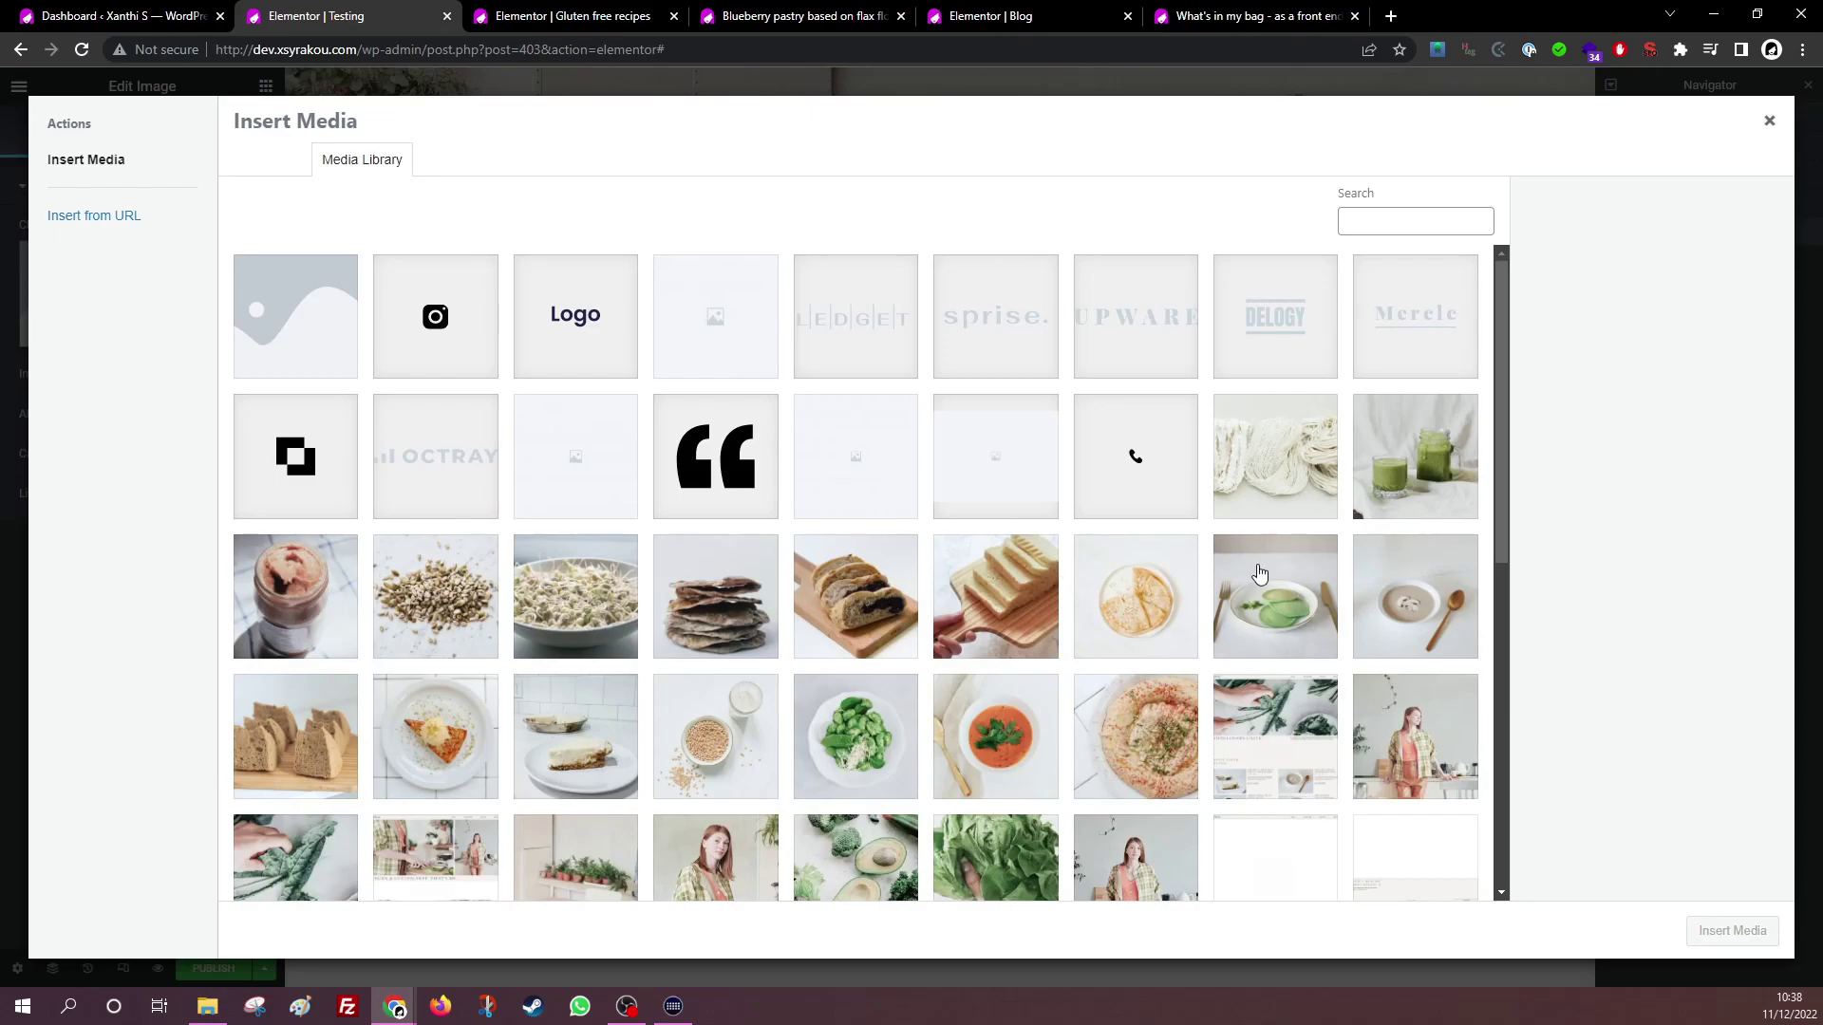
left_click(1142, 609)
left_click(1726, 929)
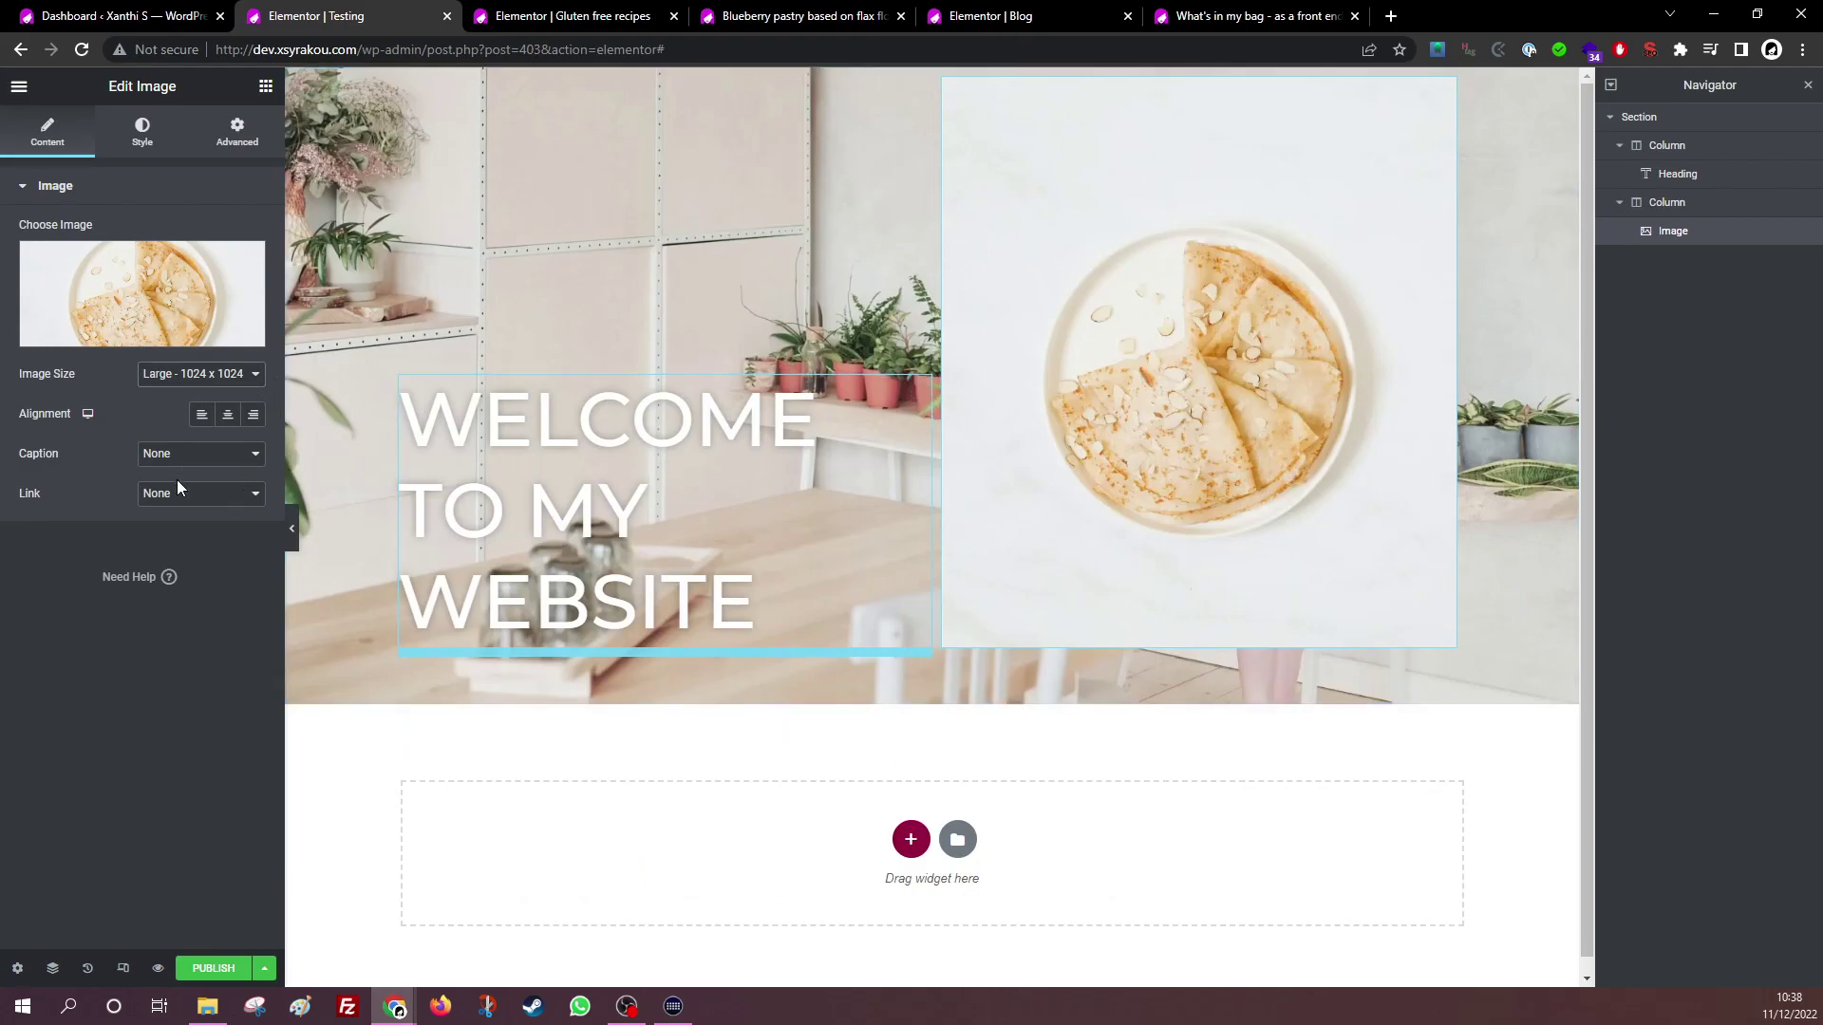
left_click(174, 428)
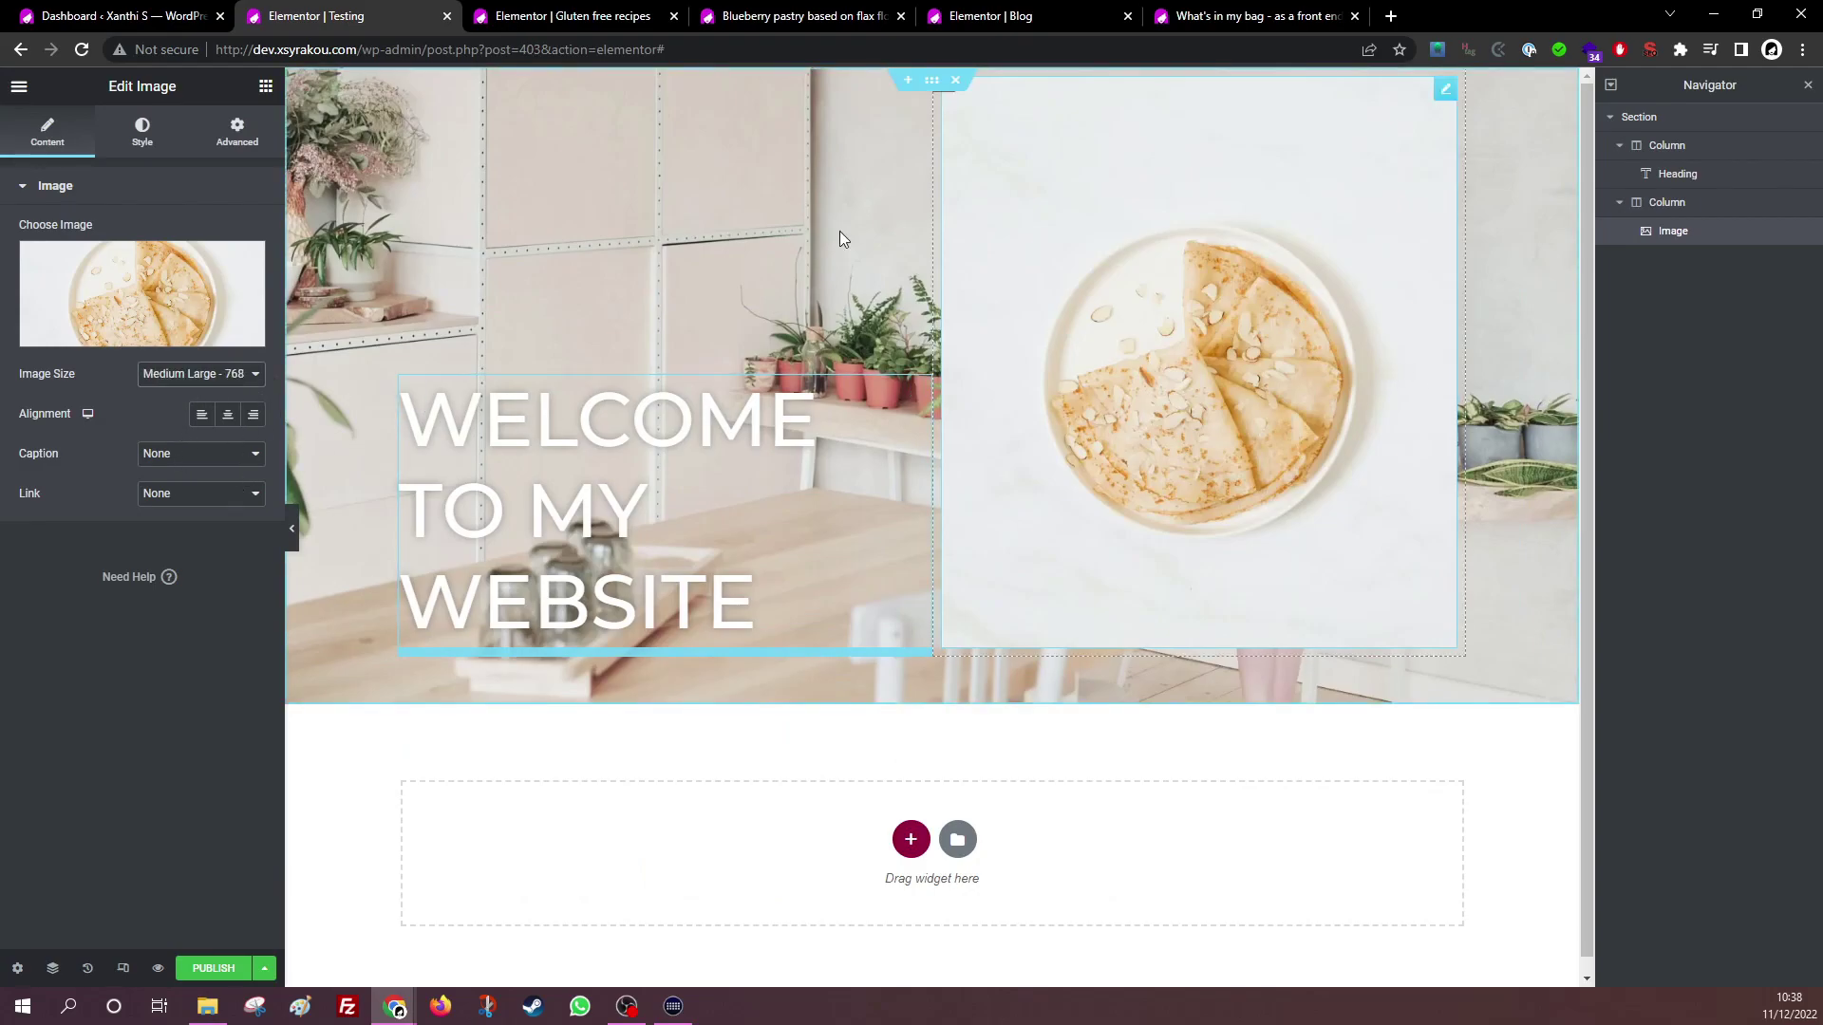
Shrink the image to width 29, centre it, and widen the heading column to about 64/36
left_click(140, 133)
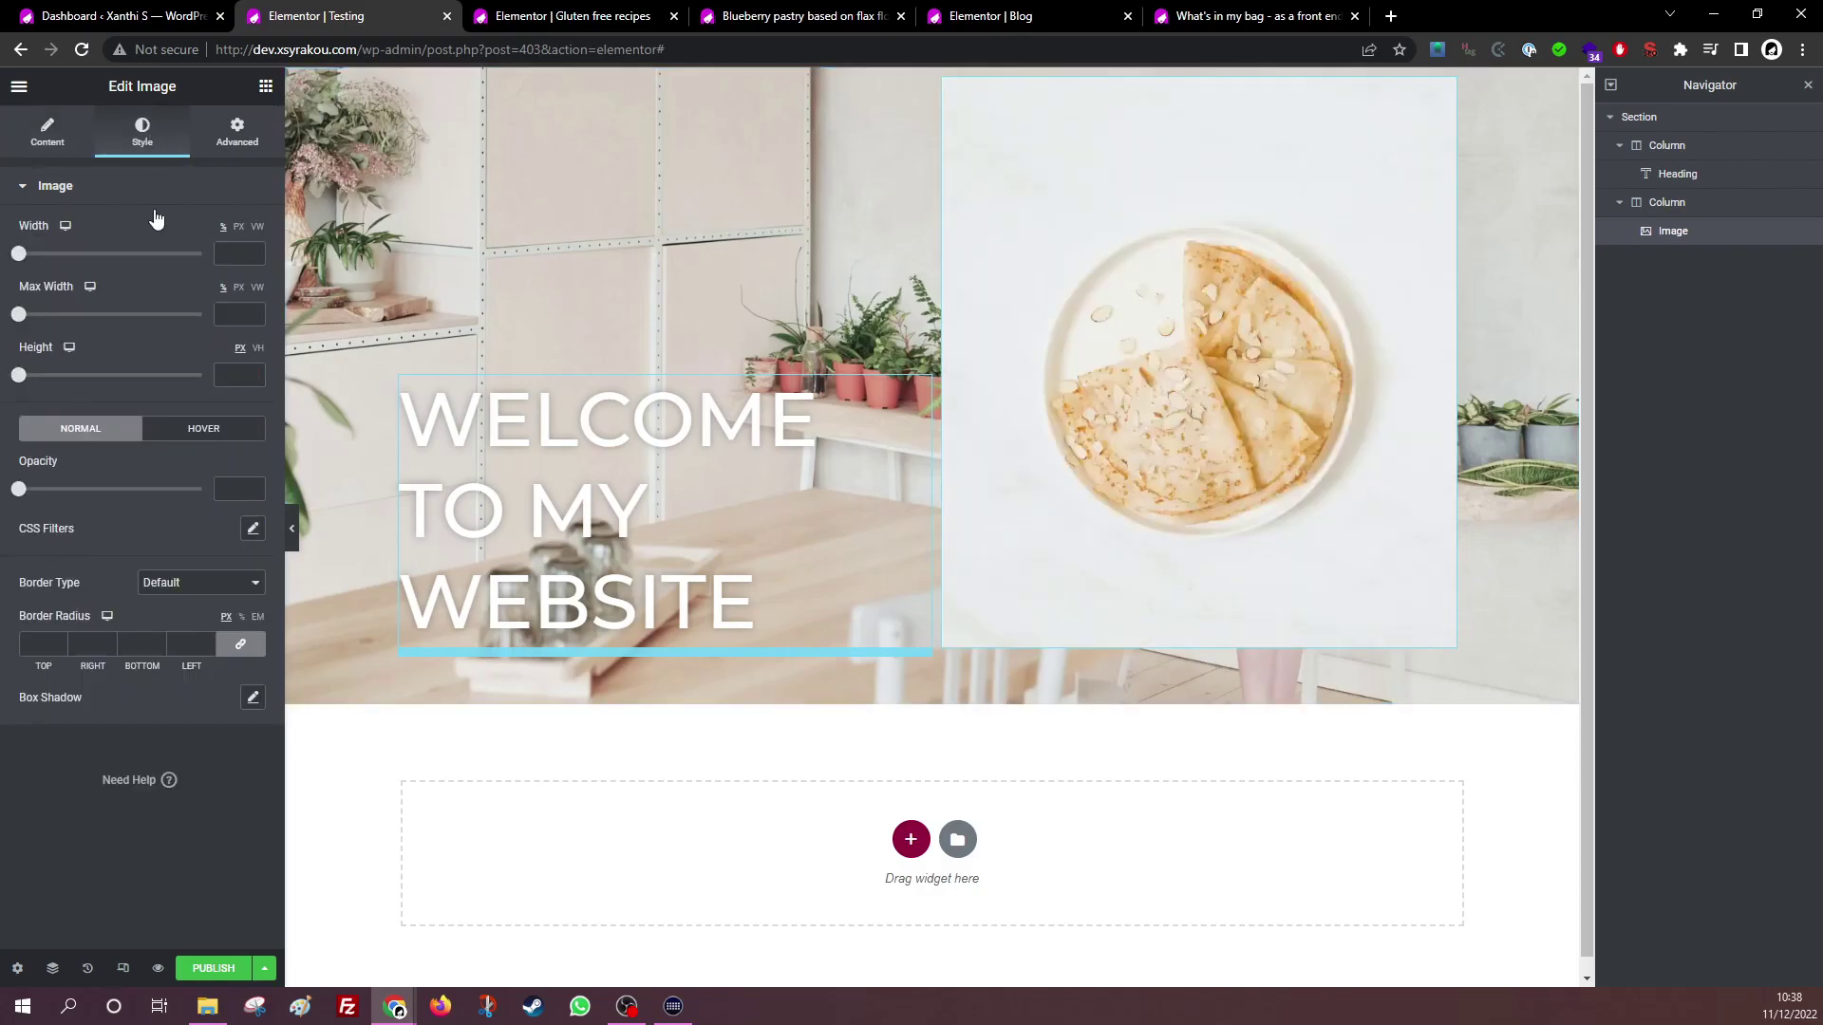
left_click_drag(31, 249, 65, 271)
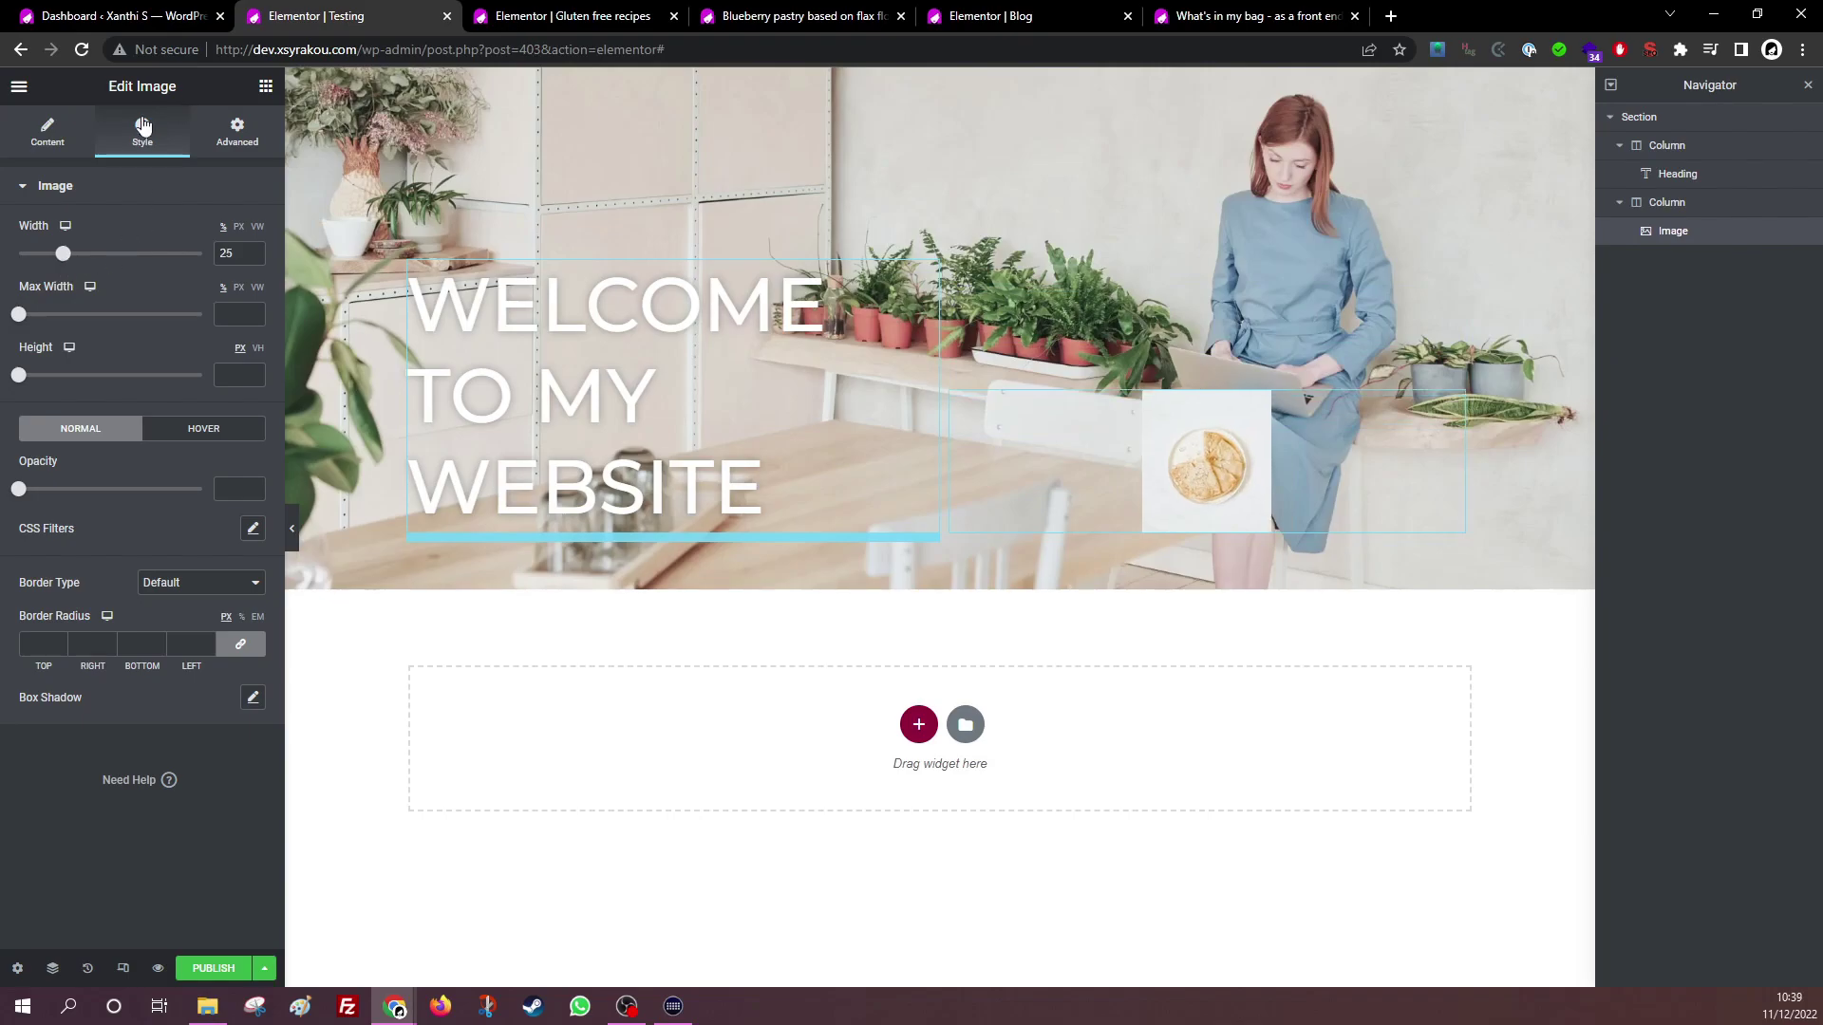
left_click_drag(59, 261, 69, 261)
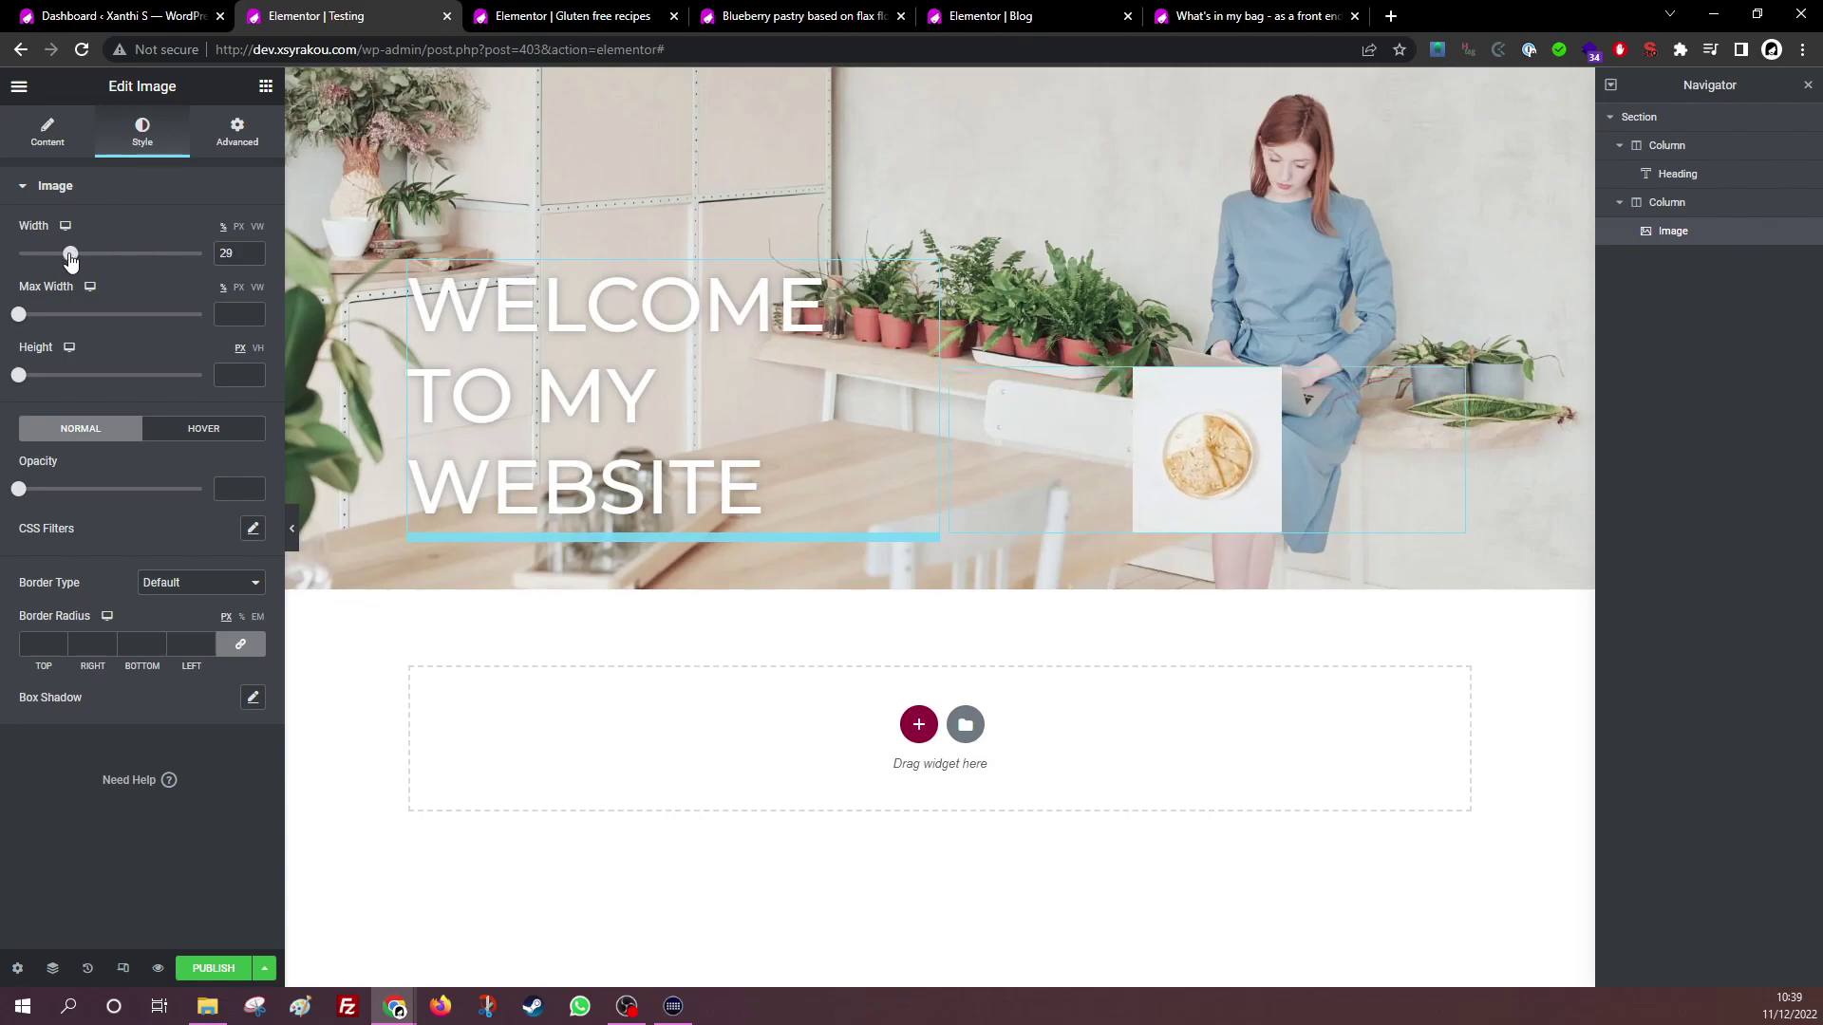
left_click(42, 148)
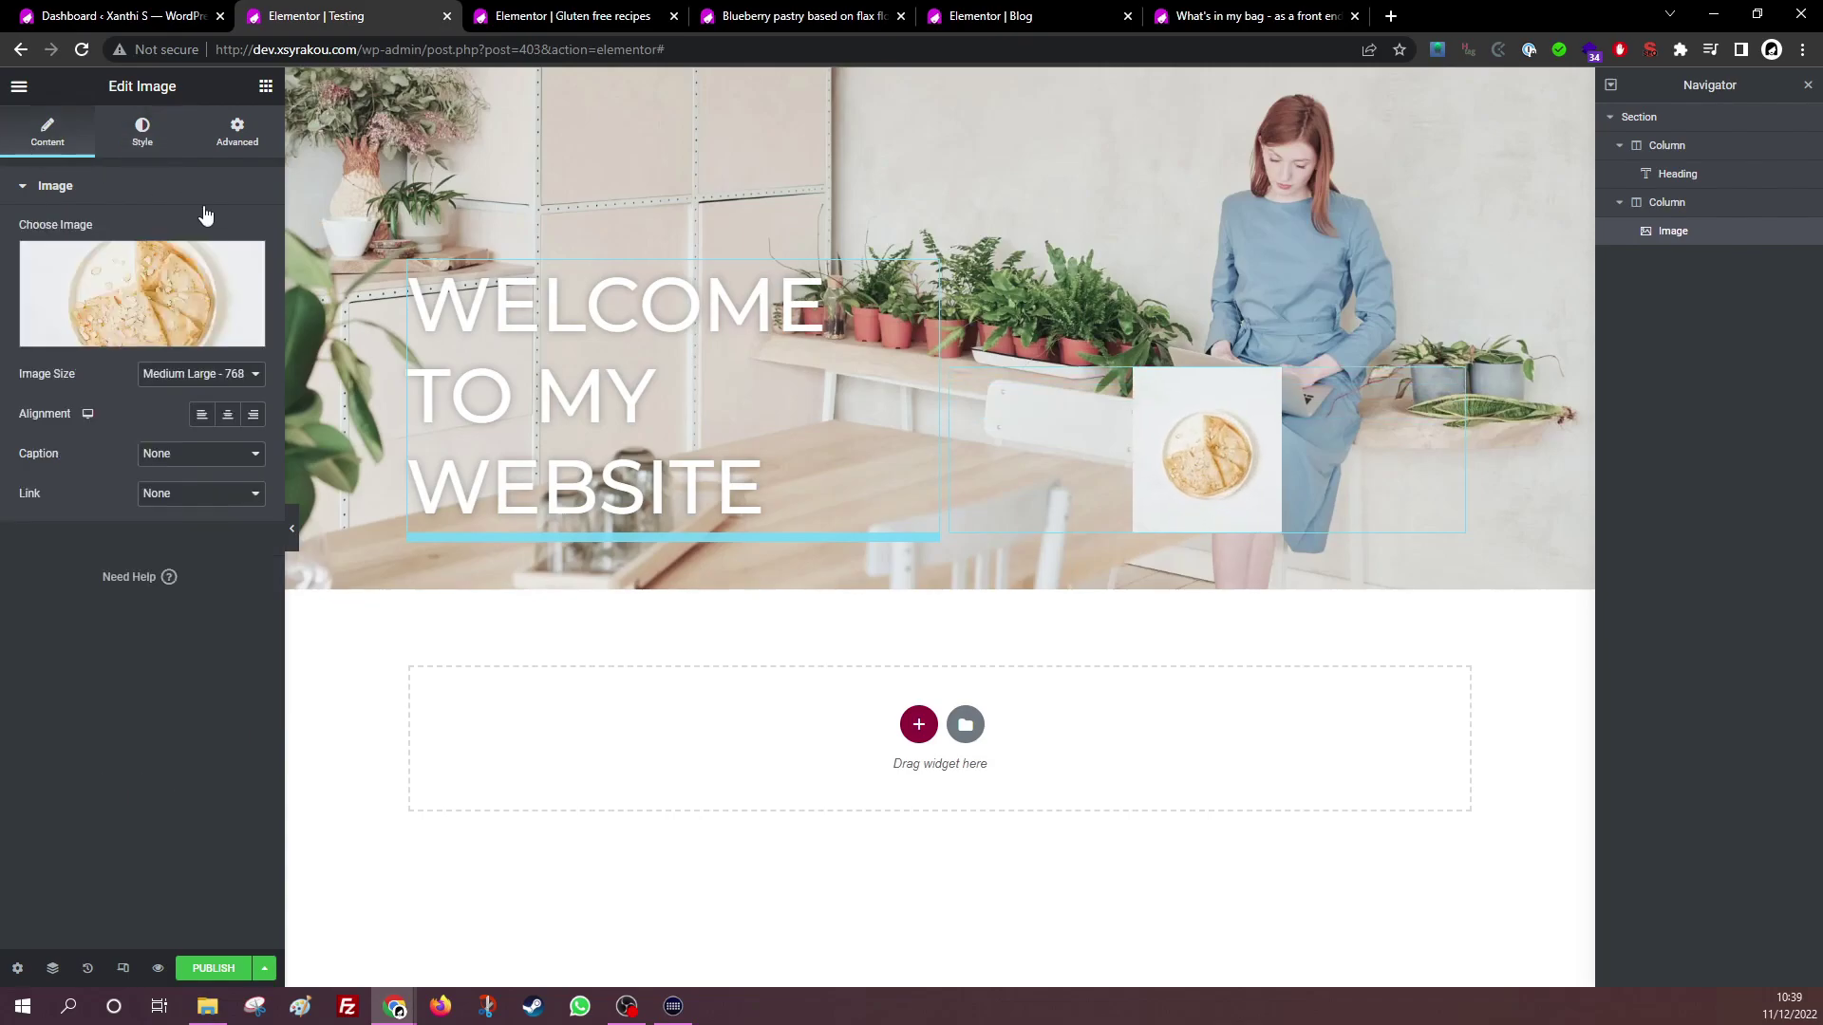
left_click(200, 418)
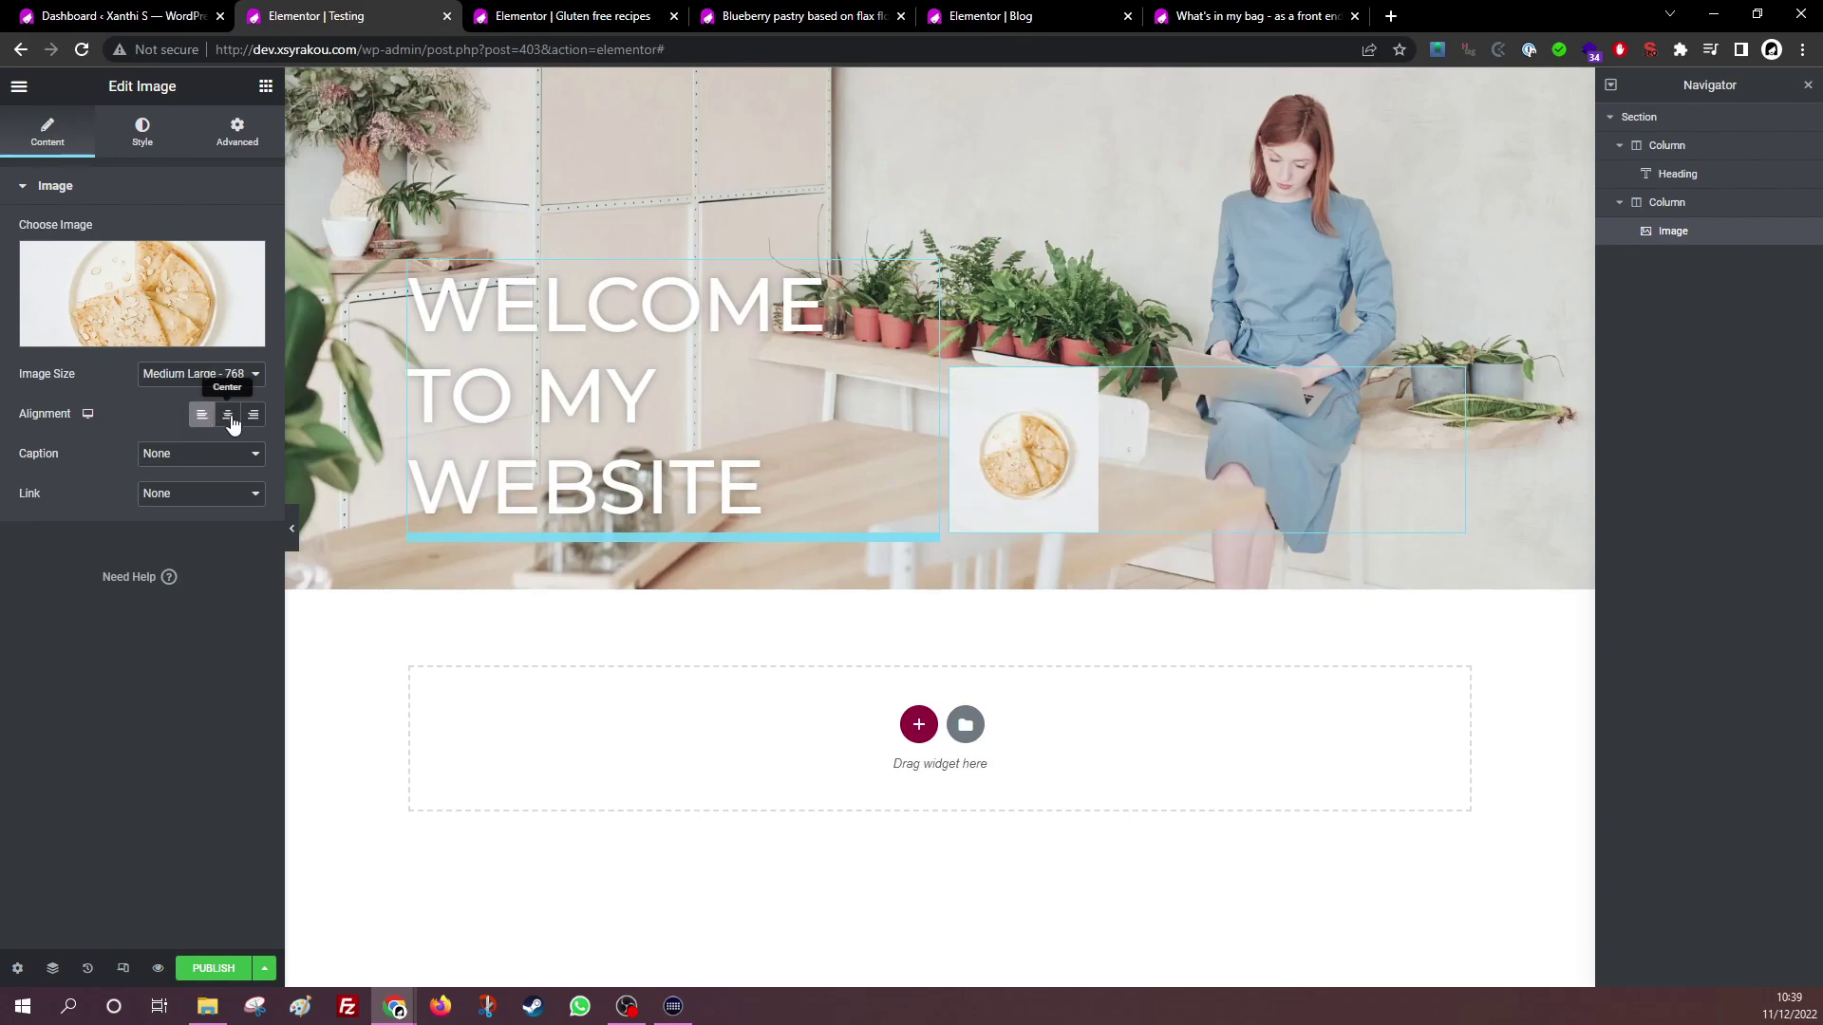
left_click(228, 418)
left_click(252, 418)
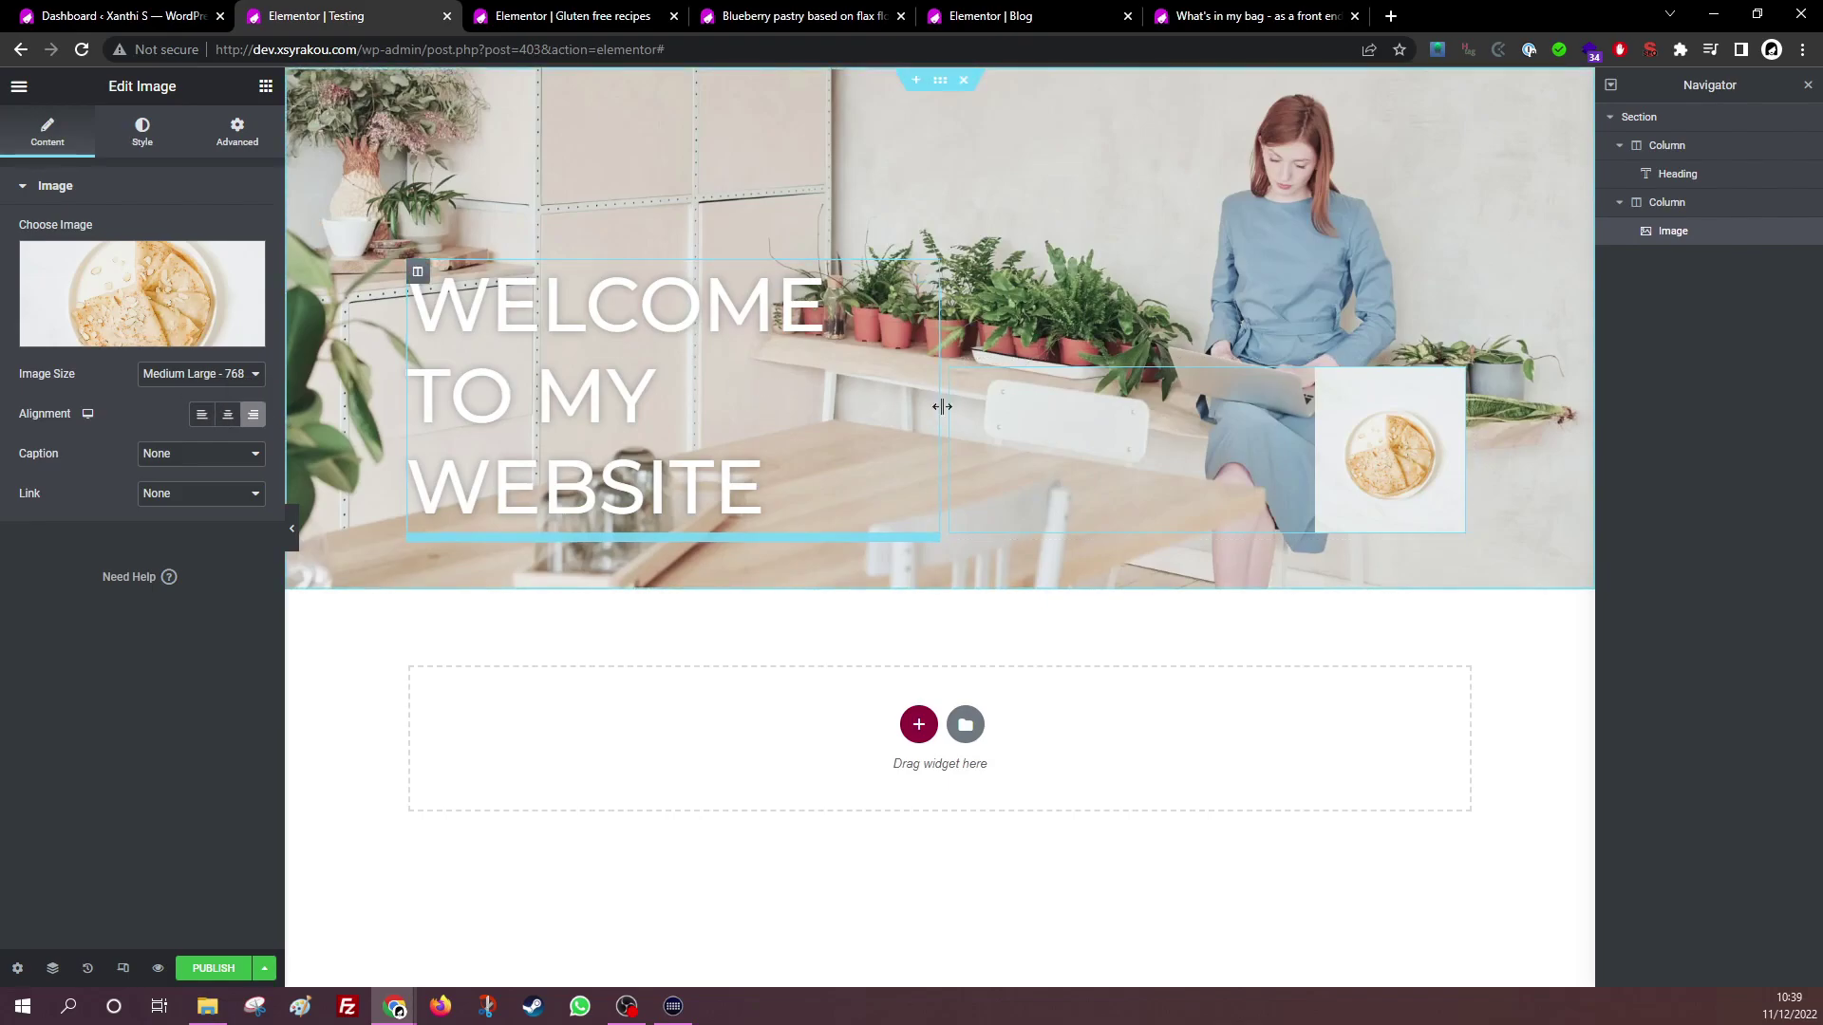
left_click_drag(944, 410, 1080, 463)
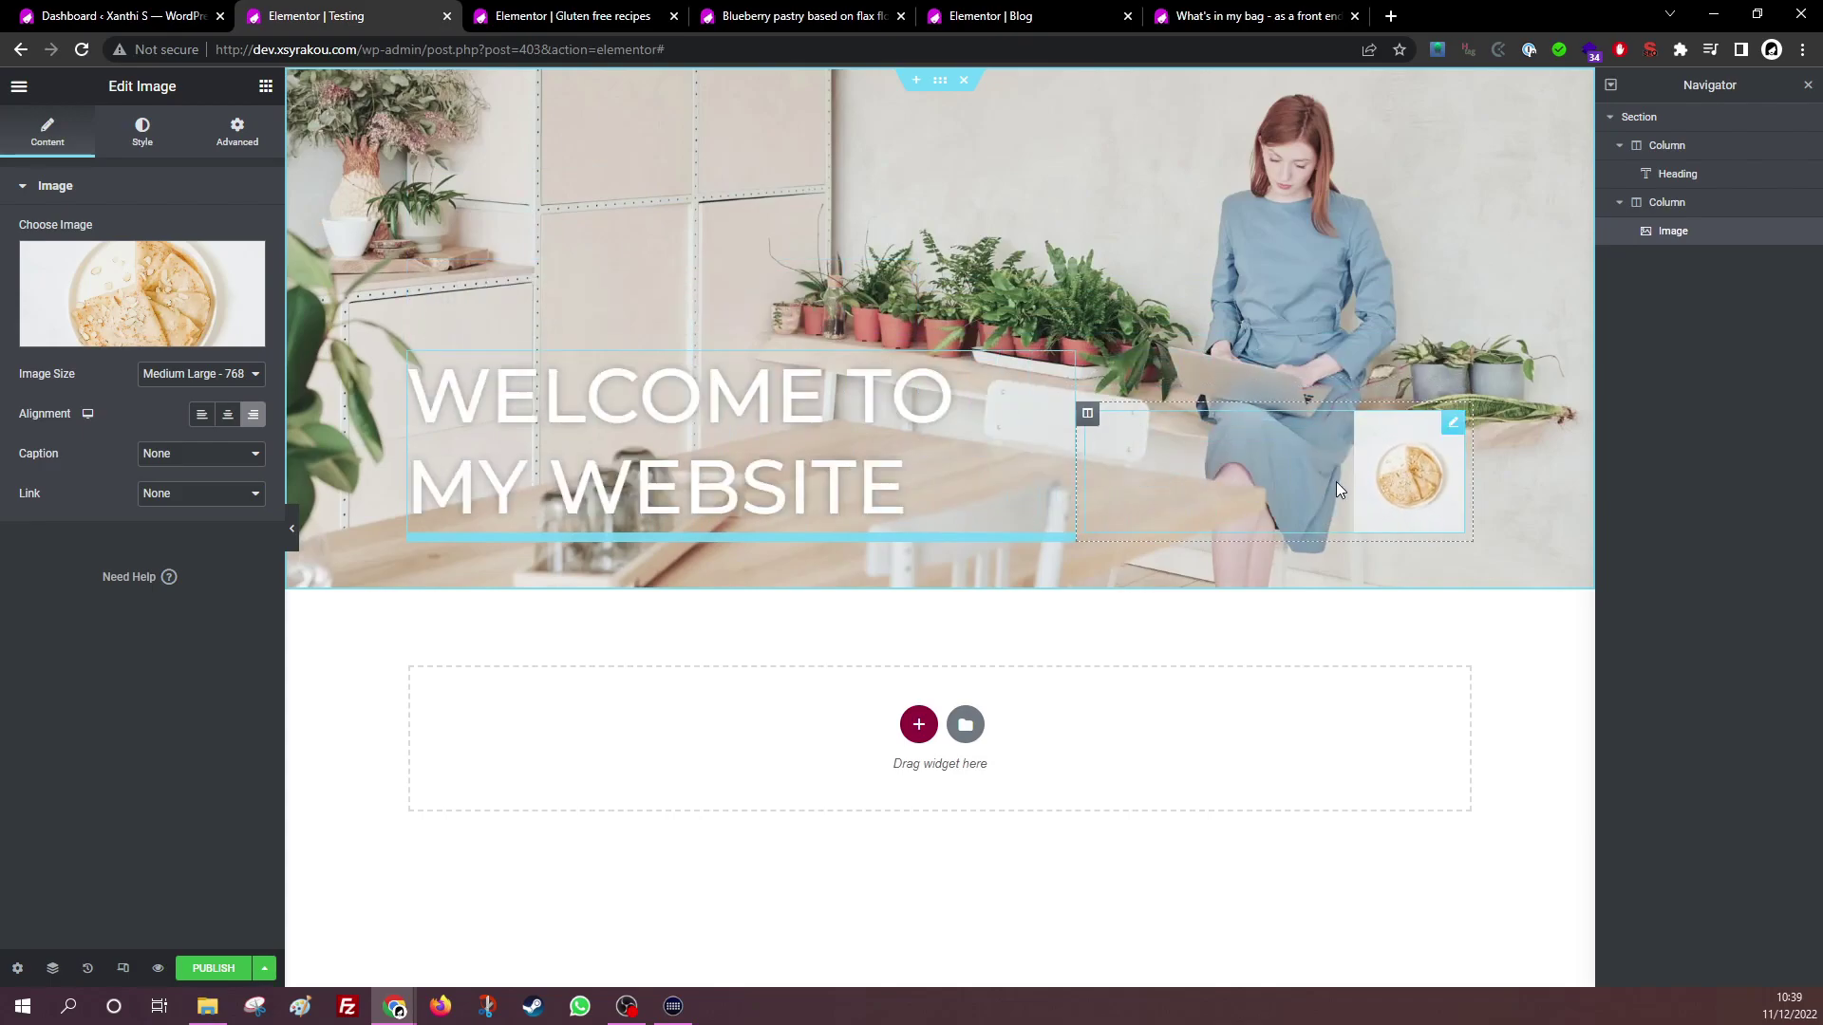
left_click(227, 414)
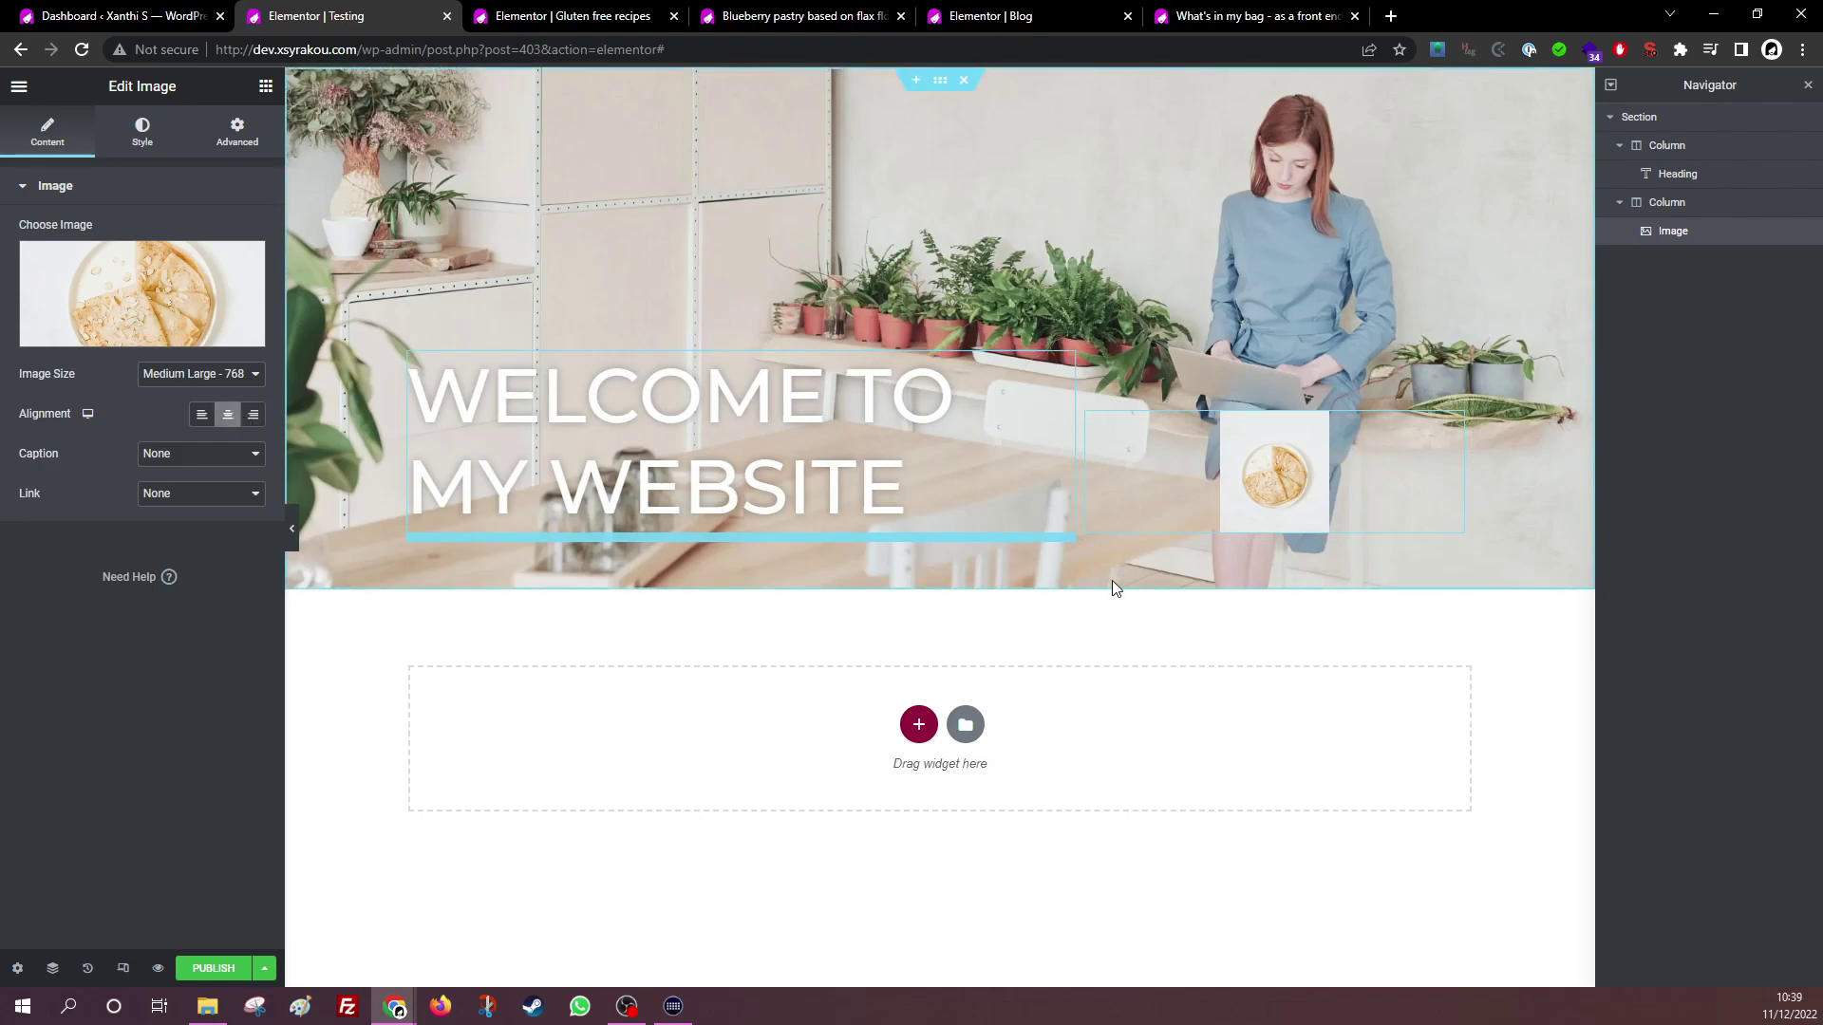
Drop a 'Click here' Button widget beneath the pancake image and centre it
left_click(1066, 361)
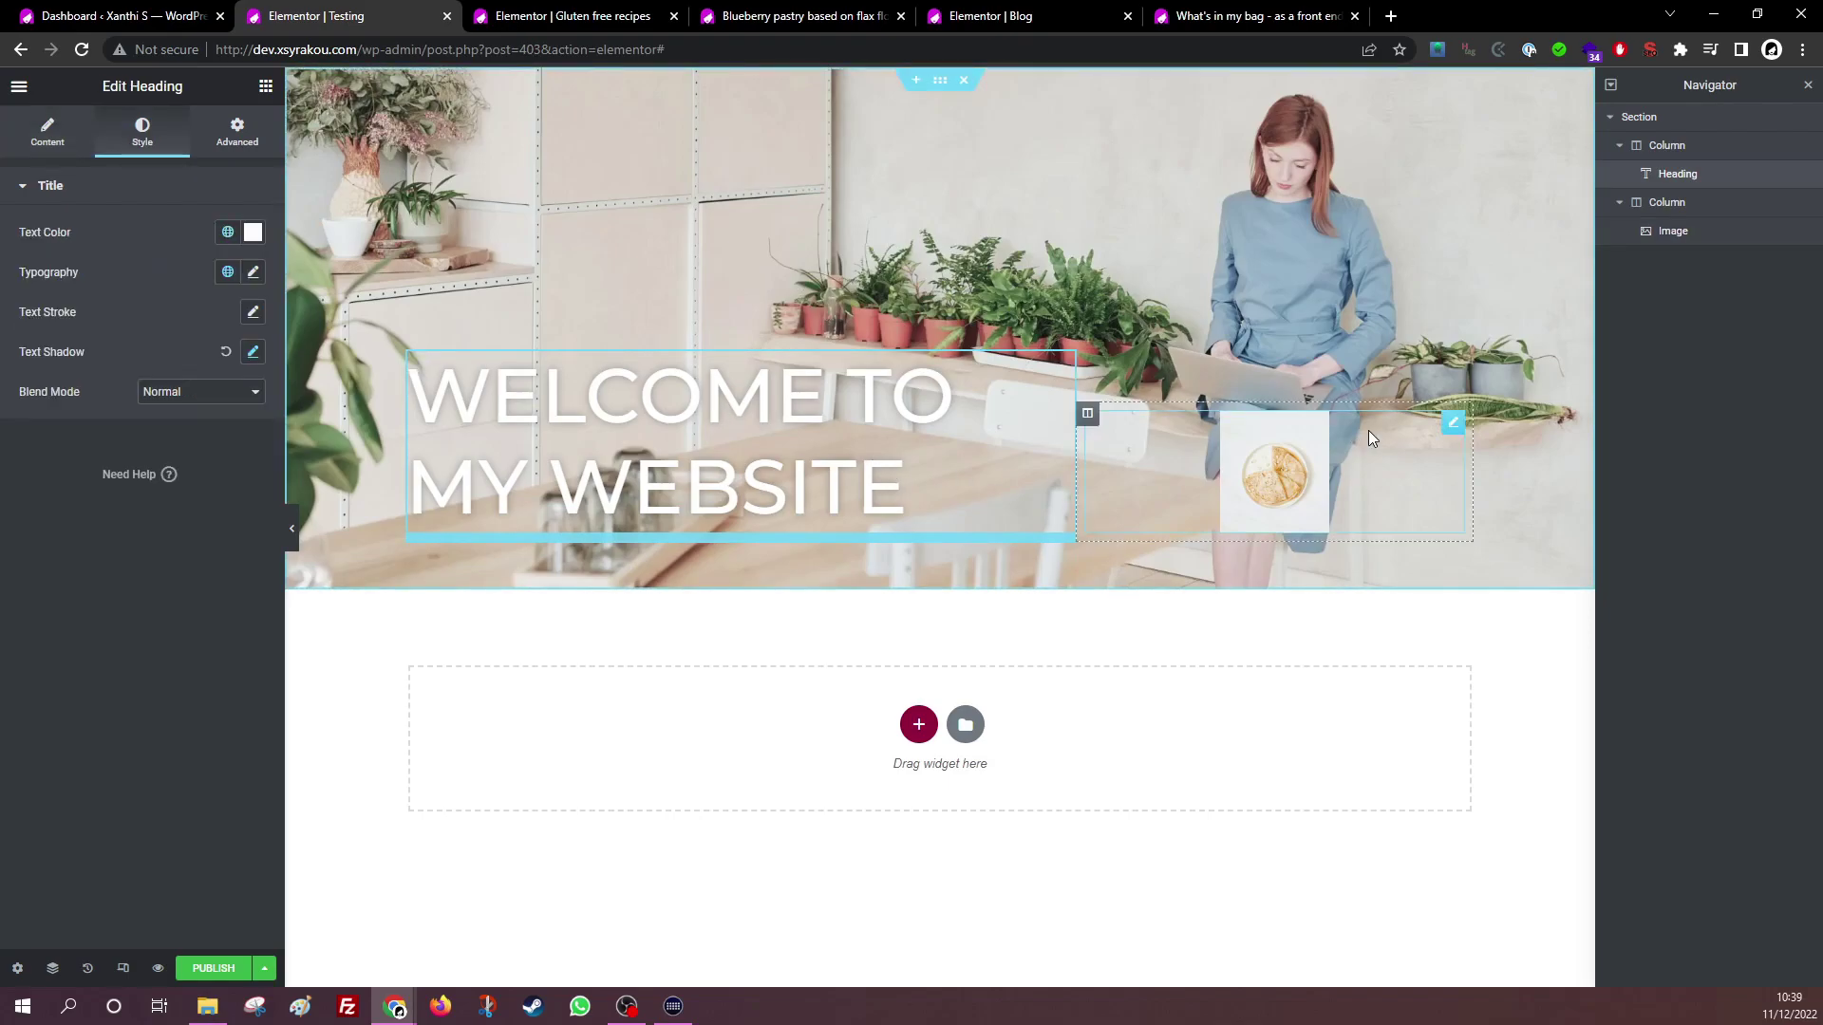
left_click(266, 86)
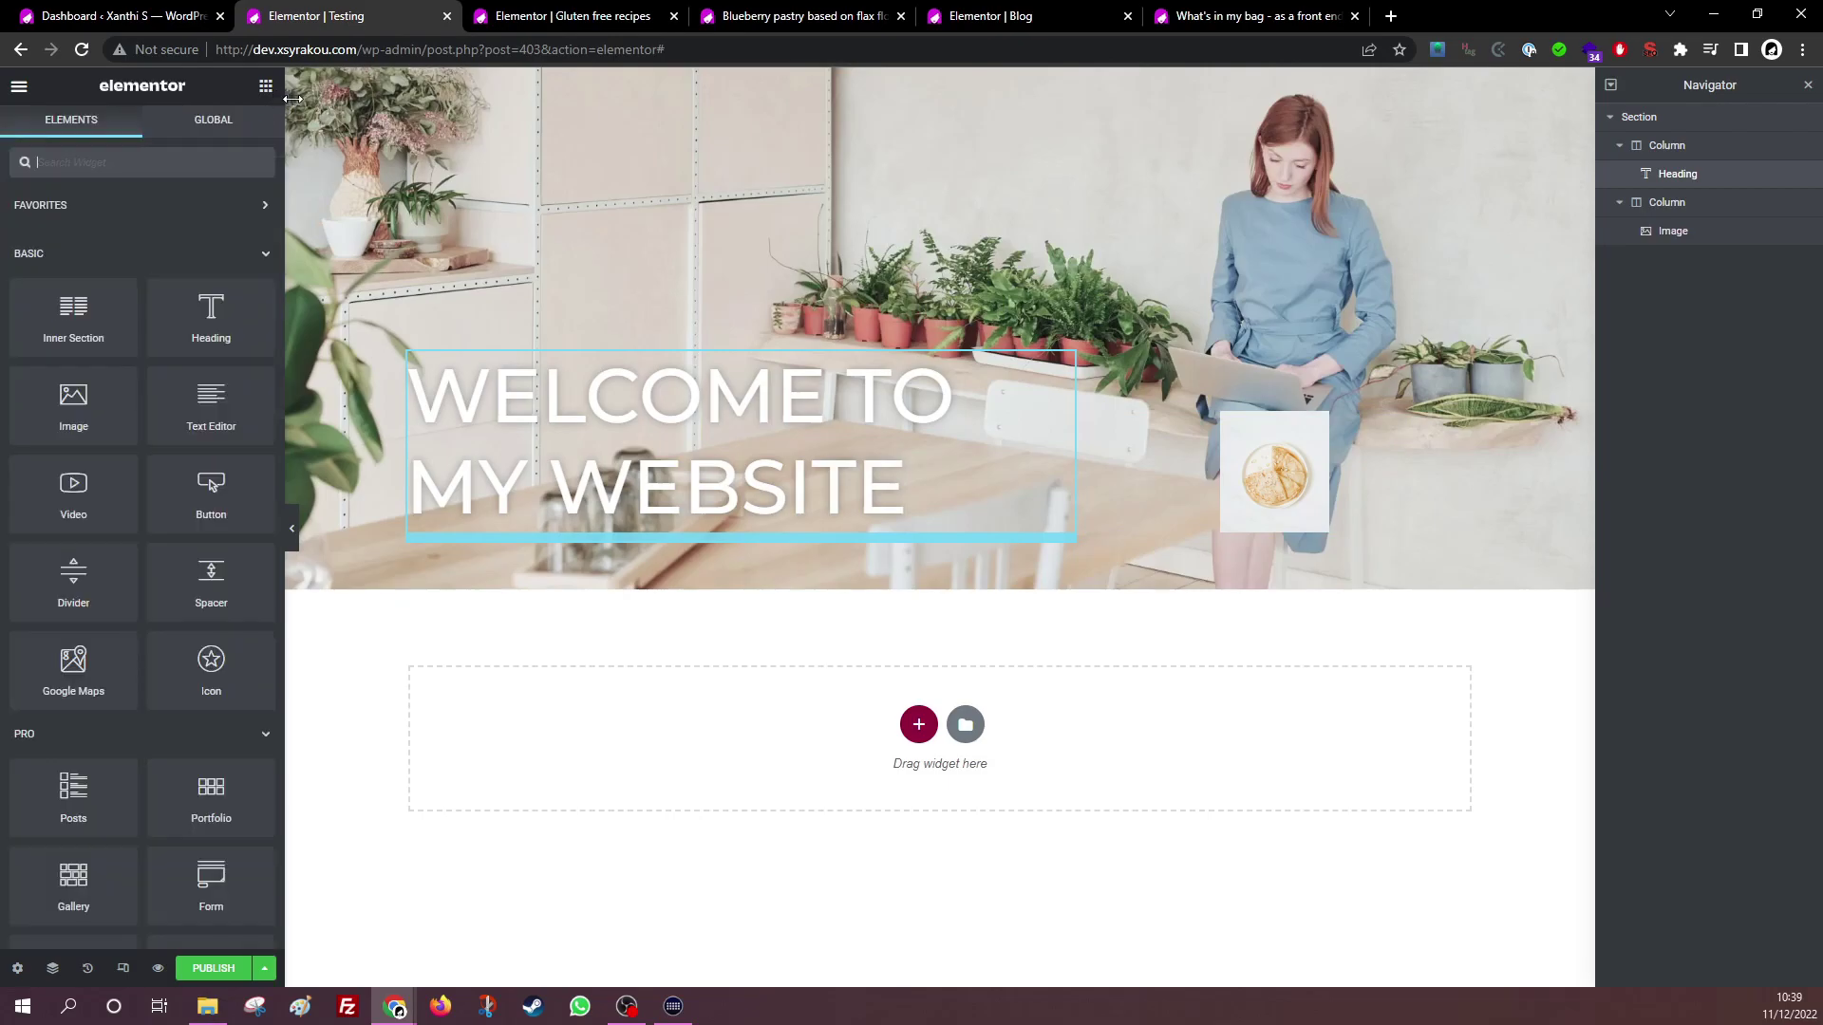
left_click_drag(655, 522, 1255, 532)
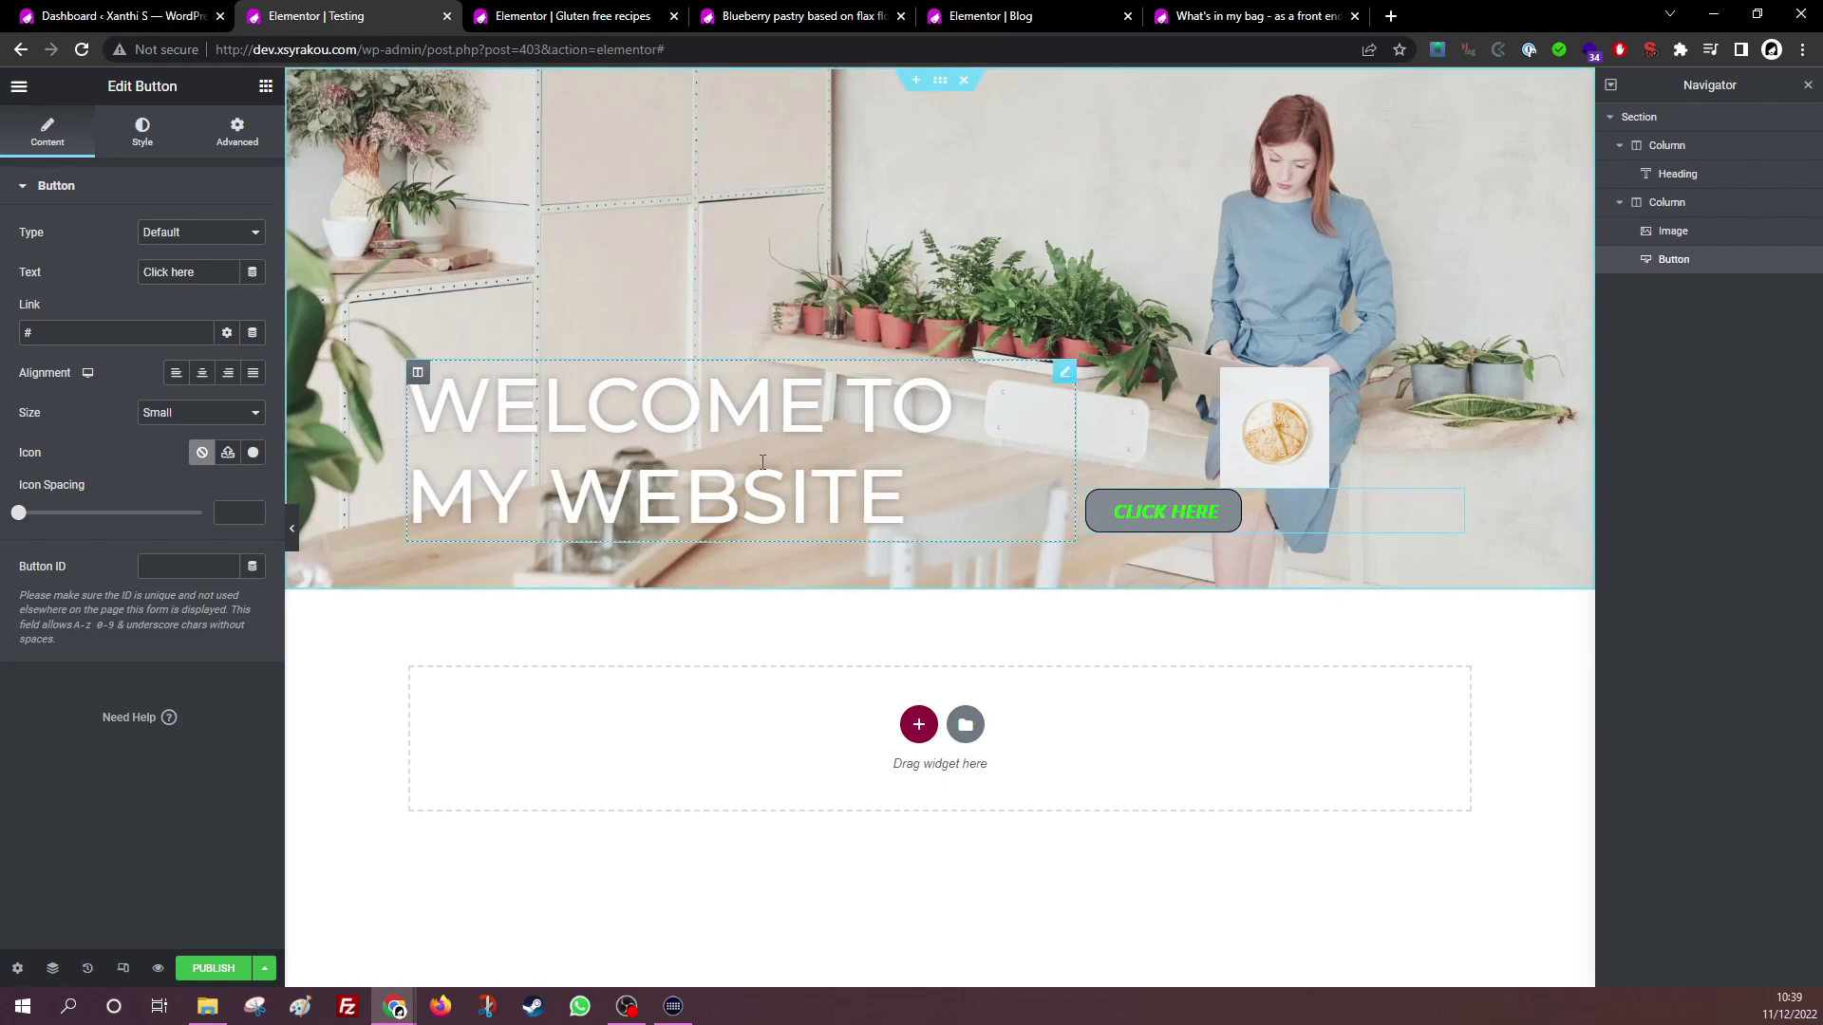
left_click(203, 376)
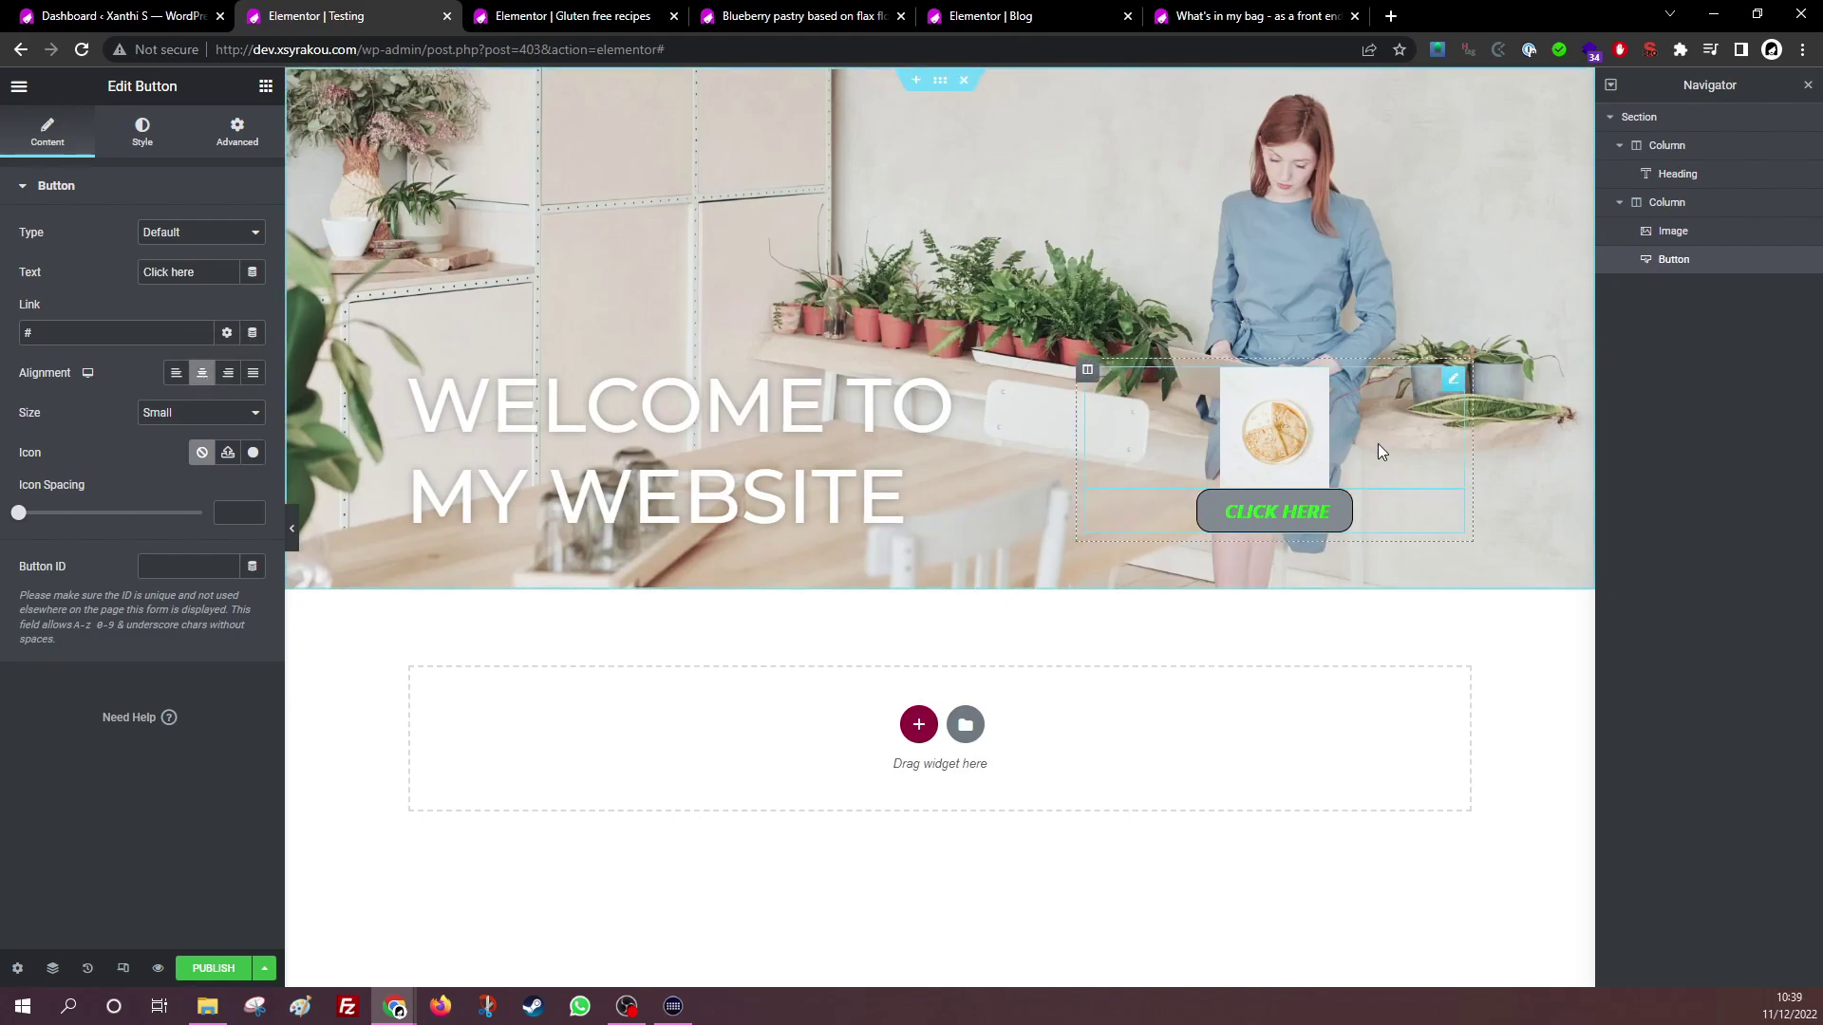
left_click(1245, 405)
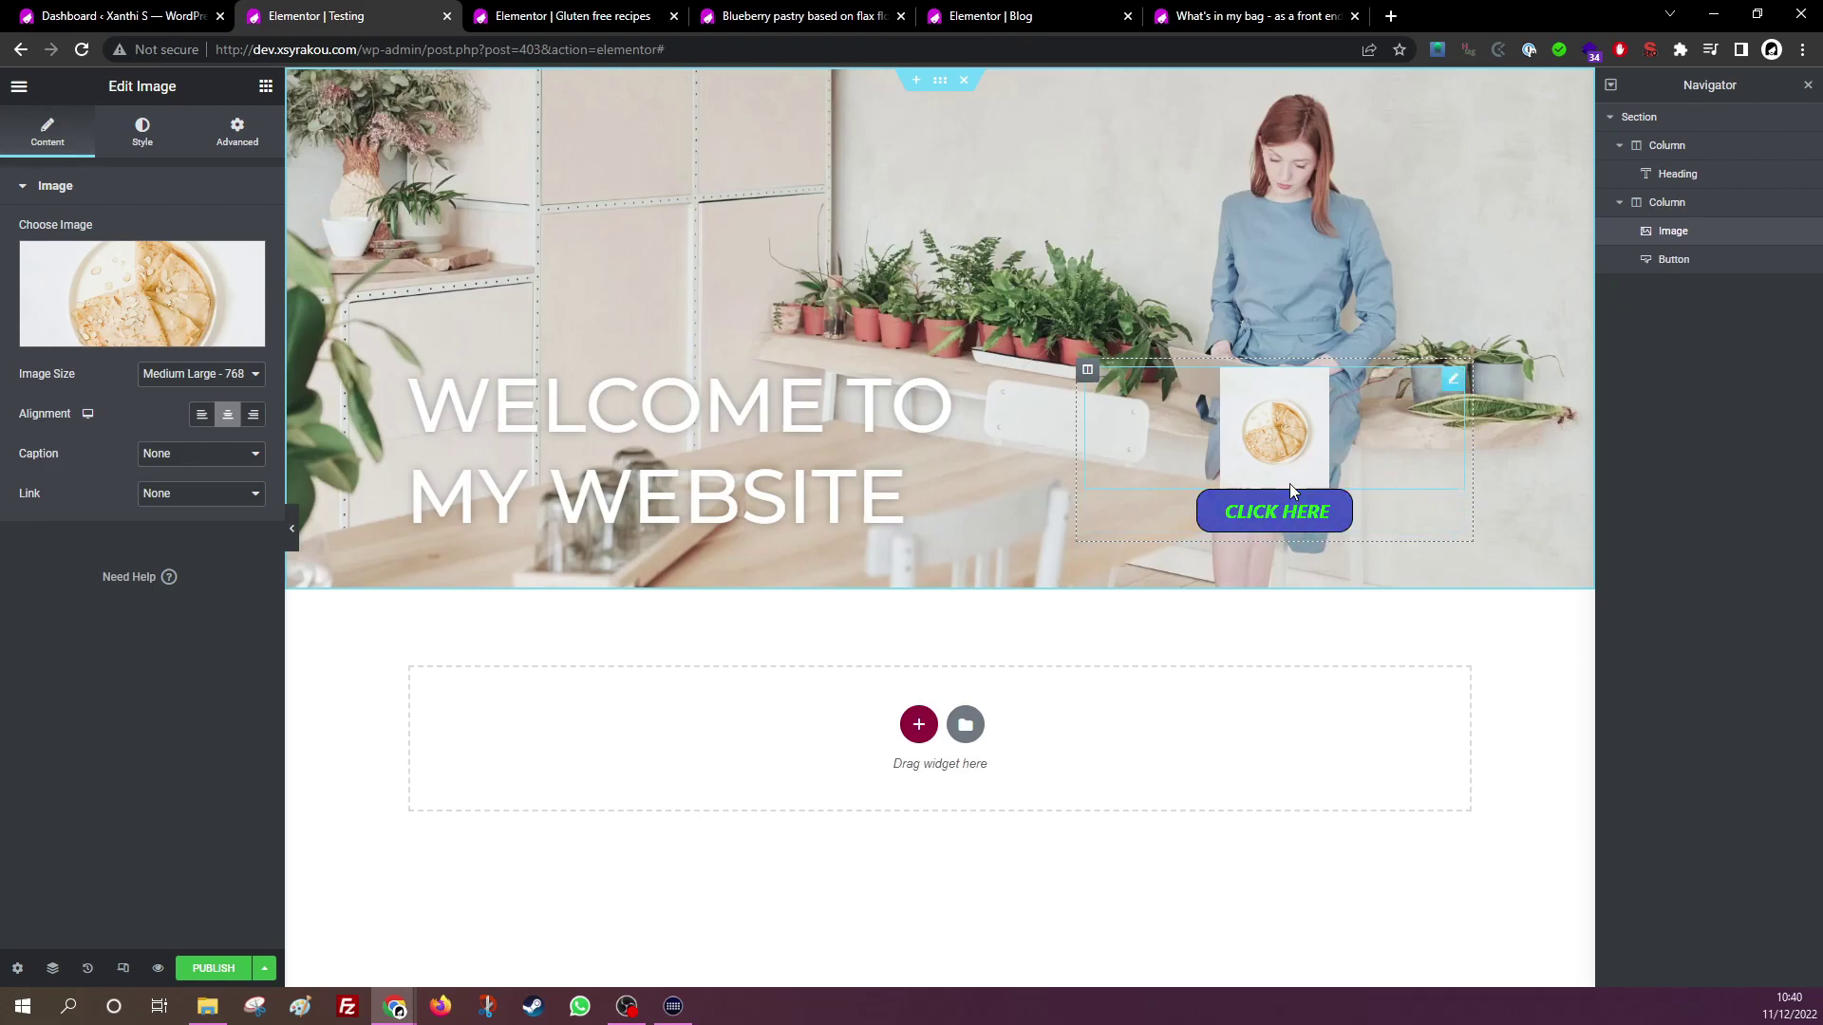
Inspect the finished hero section, its heading and the right-hand column, then browse the widget list
left_click(943, 85)
left_click(1035, 474)
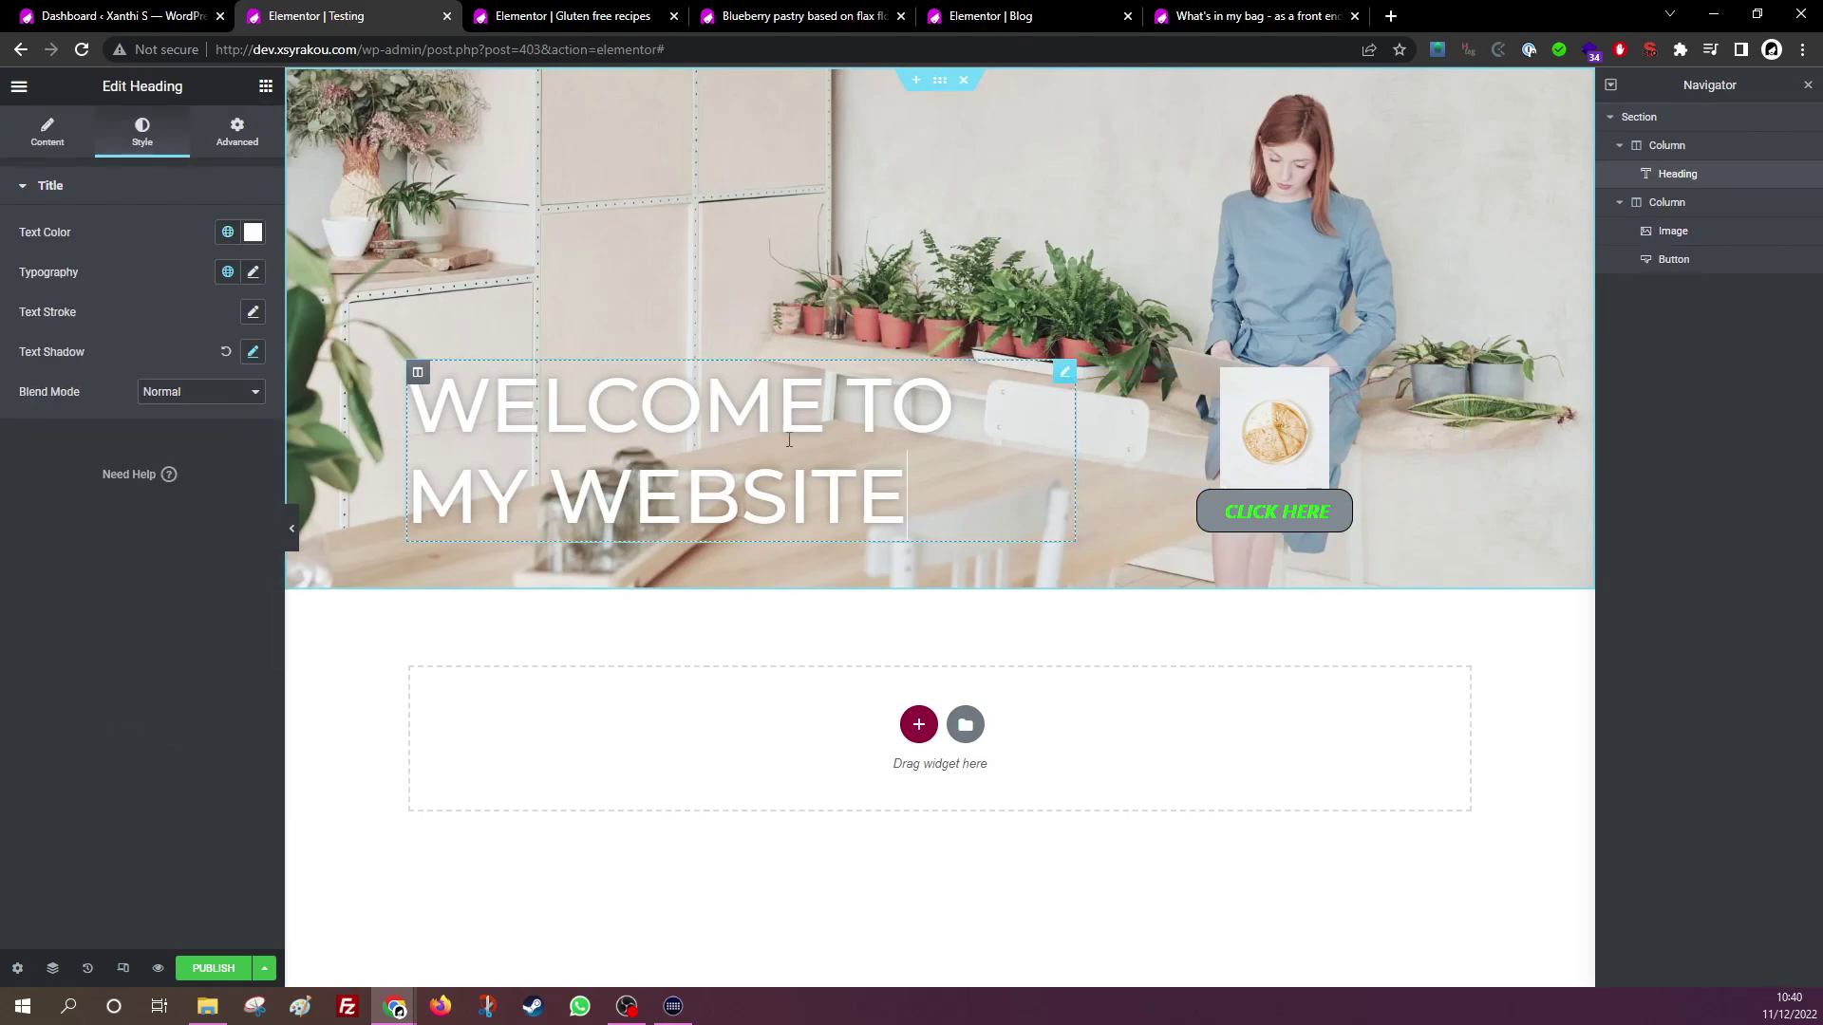
left_click(1087, 370)
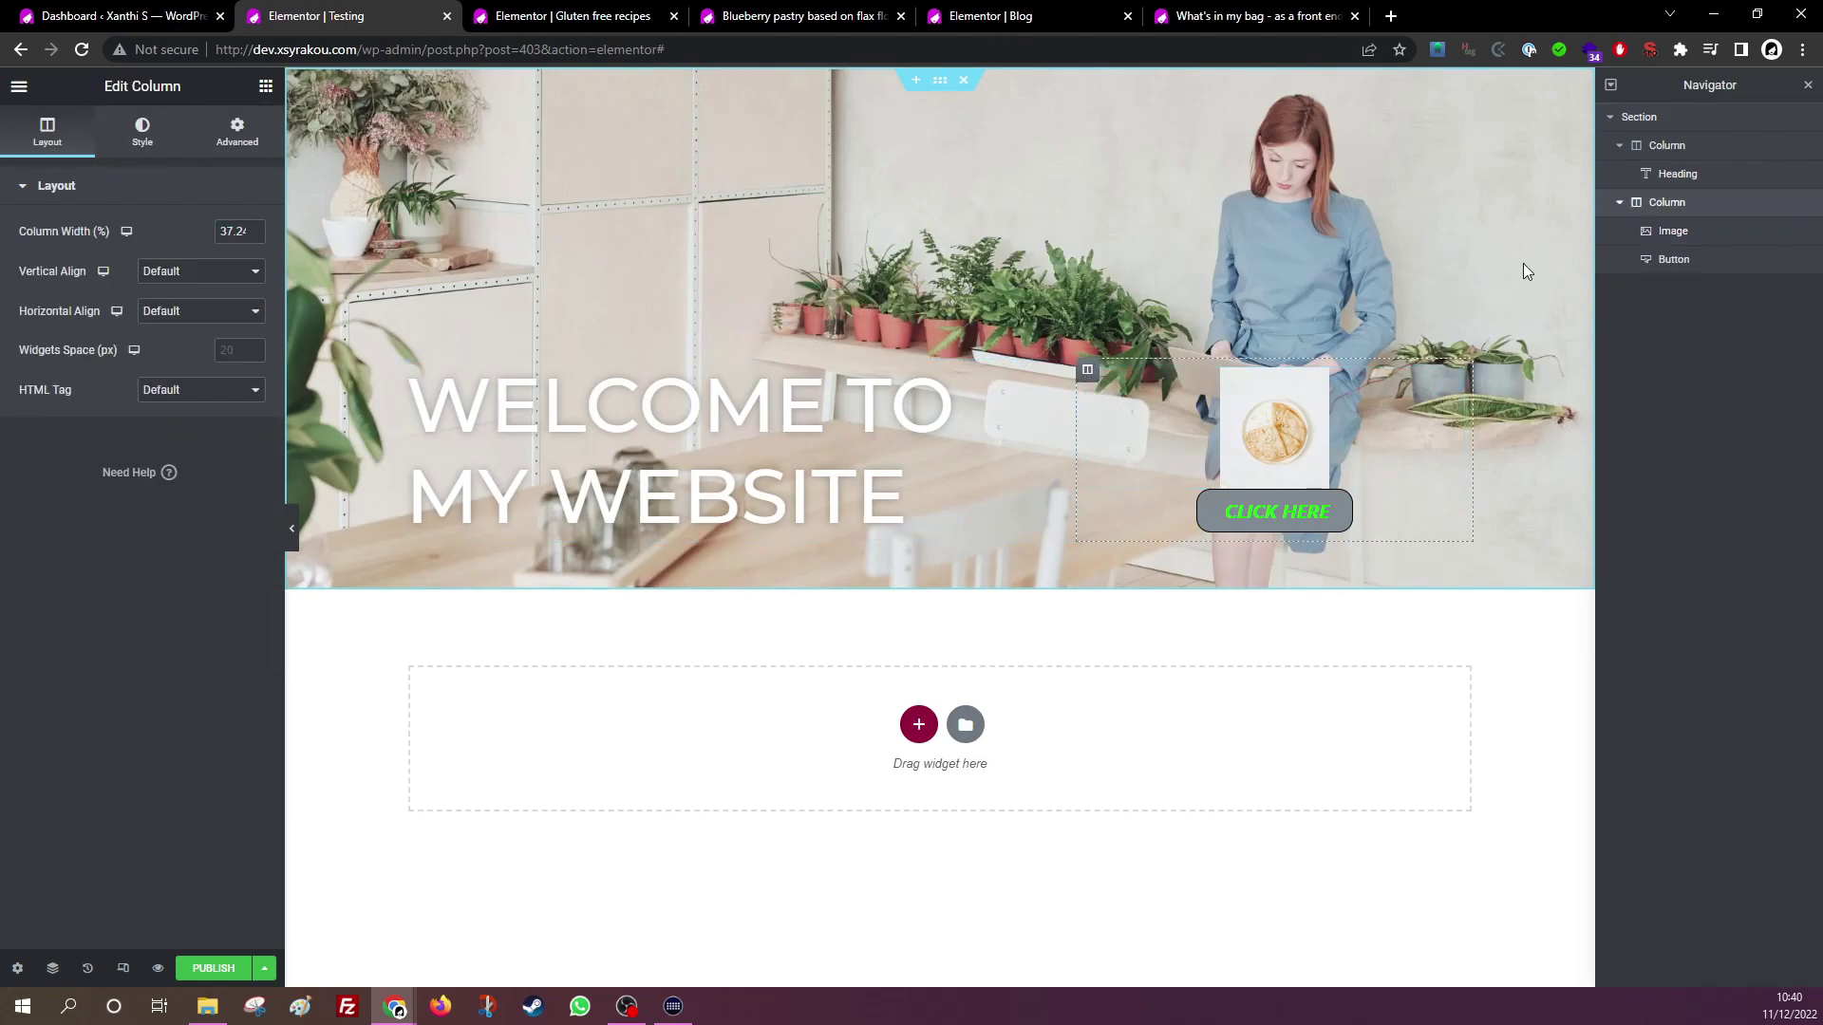
left_click(265, 87)
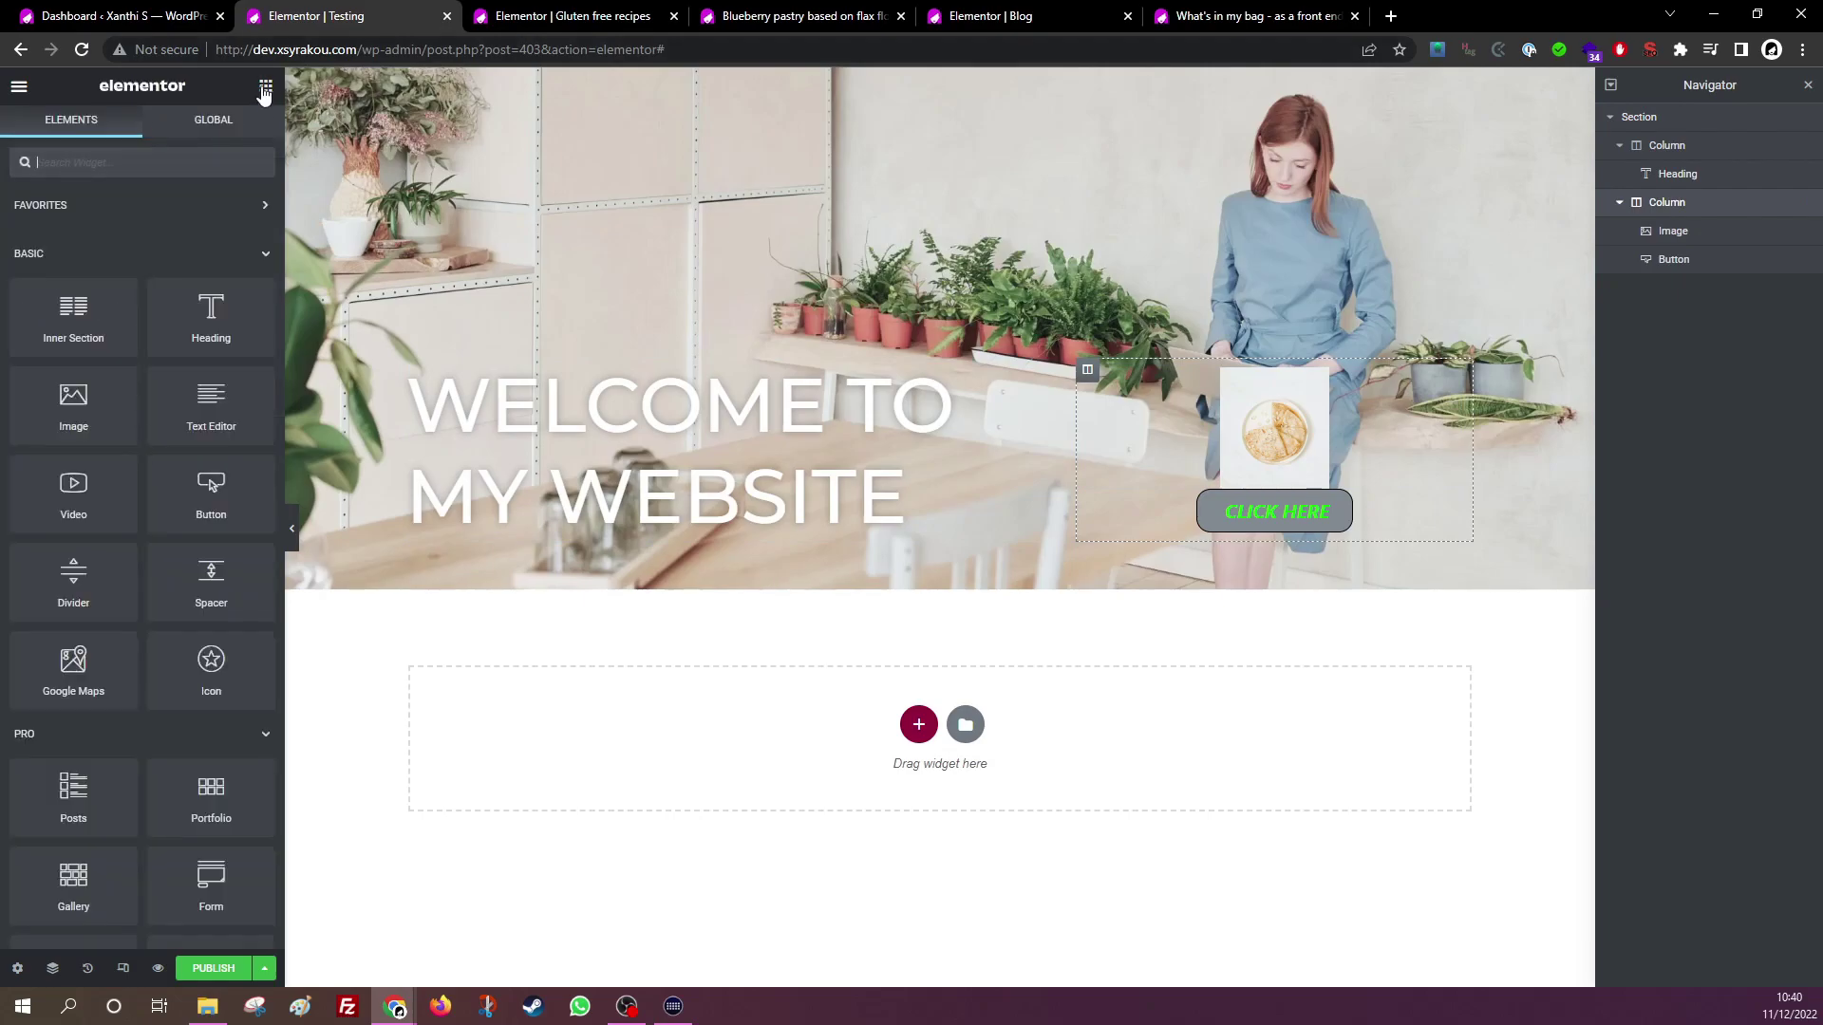
scroll(143, 570, "down", 10)
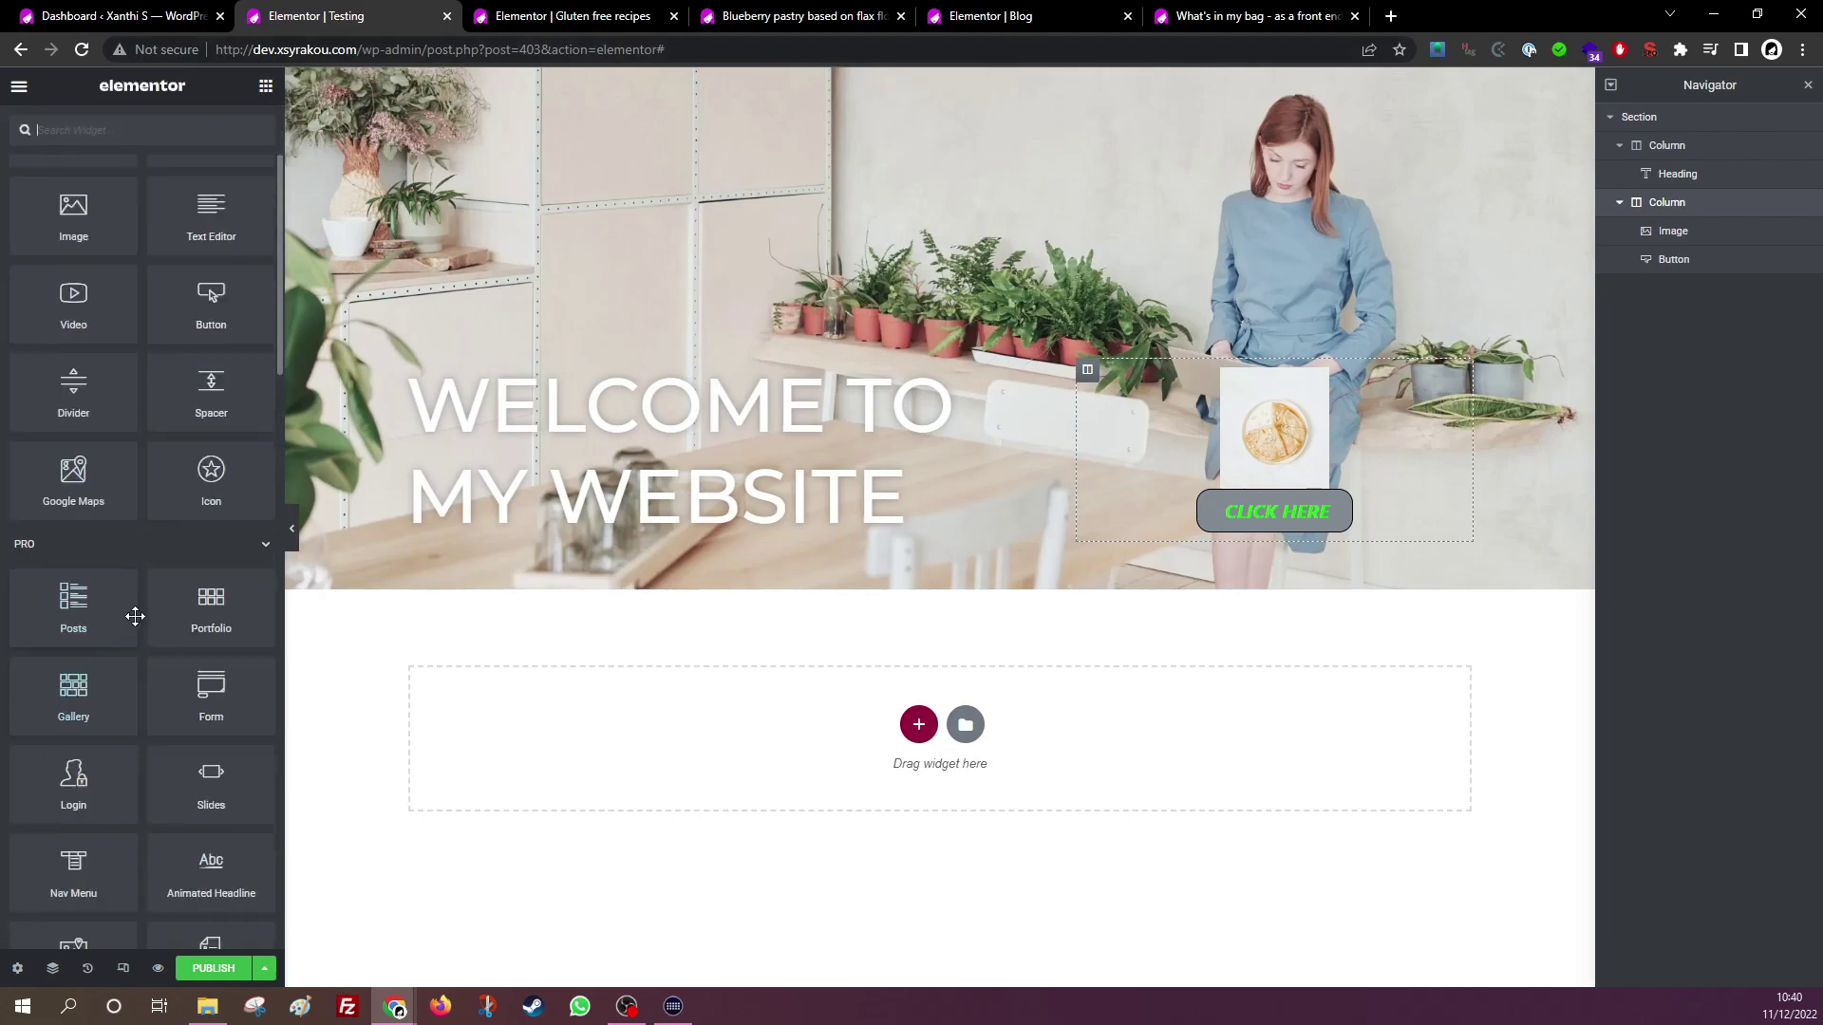
scroll(220, 581, "up", 5)
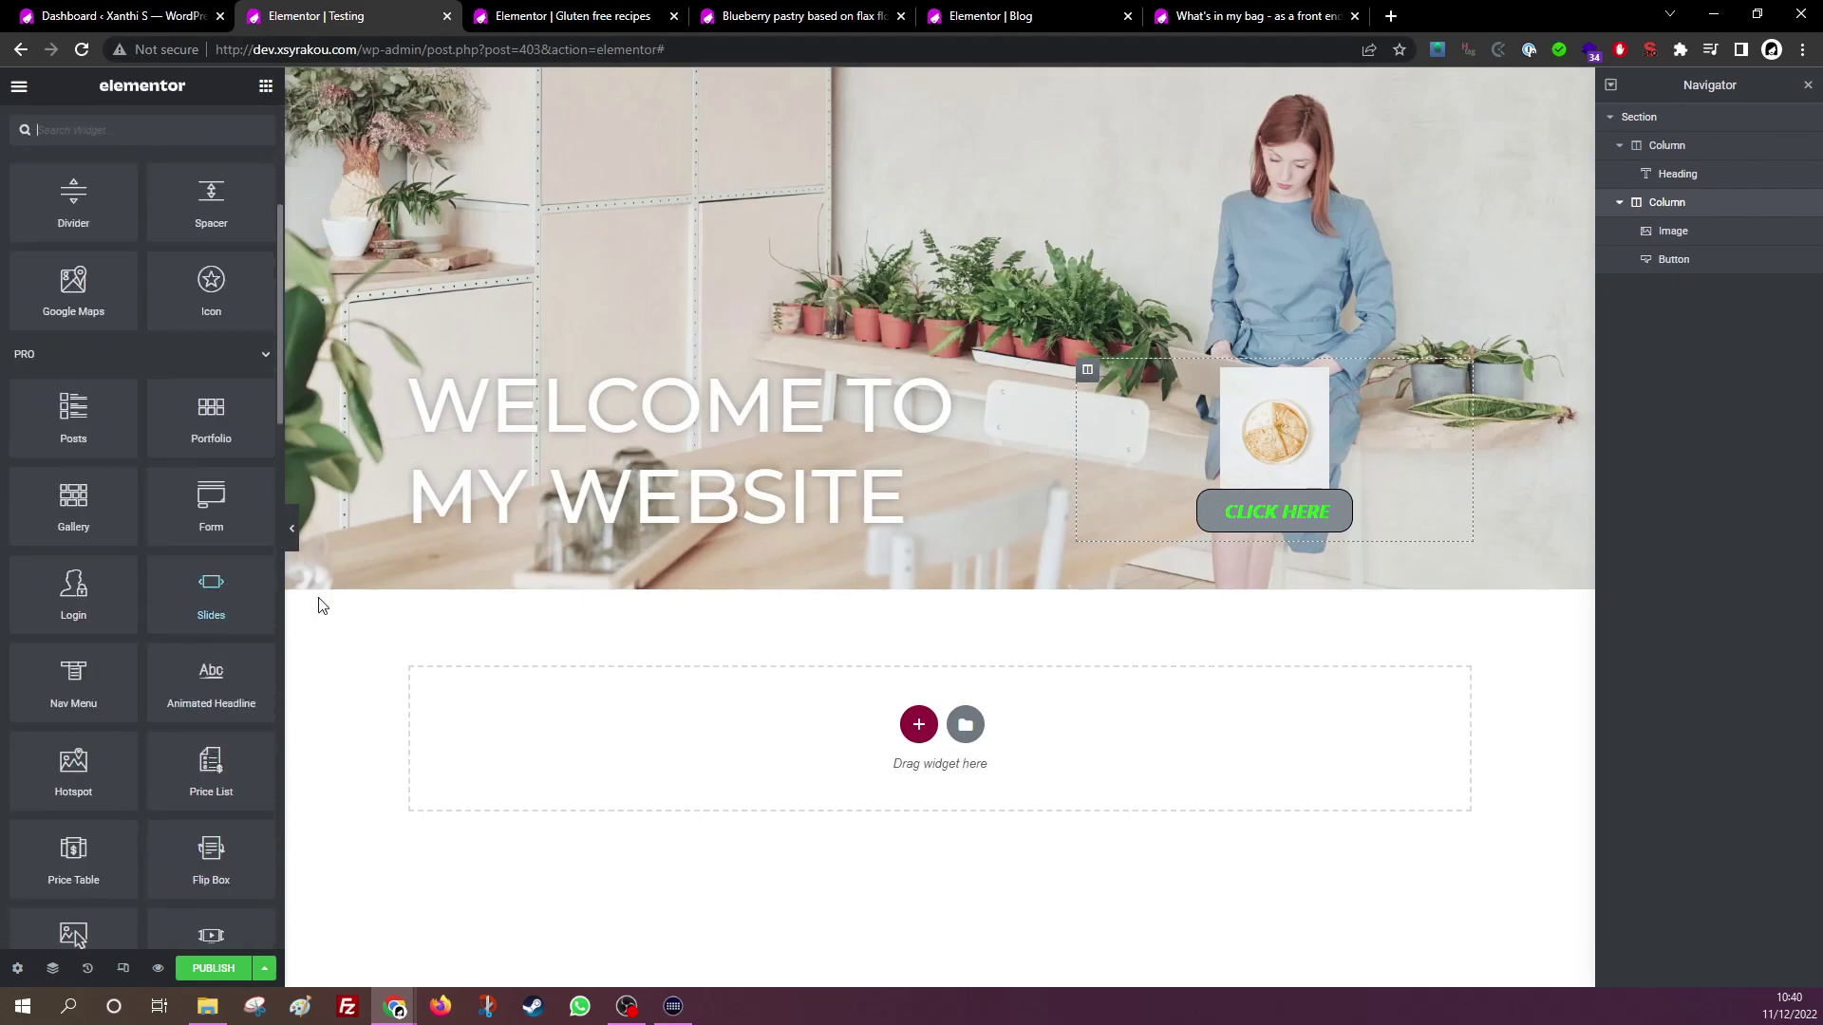